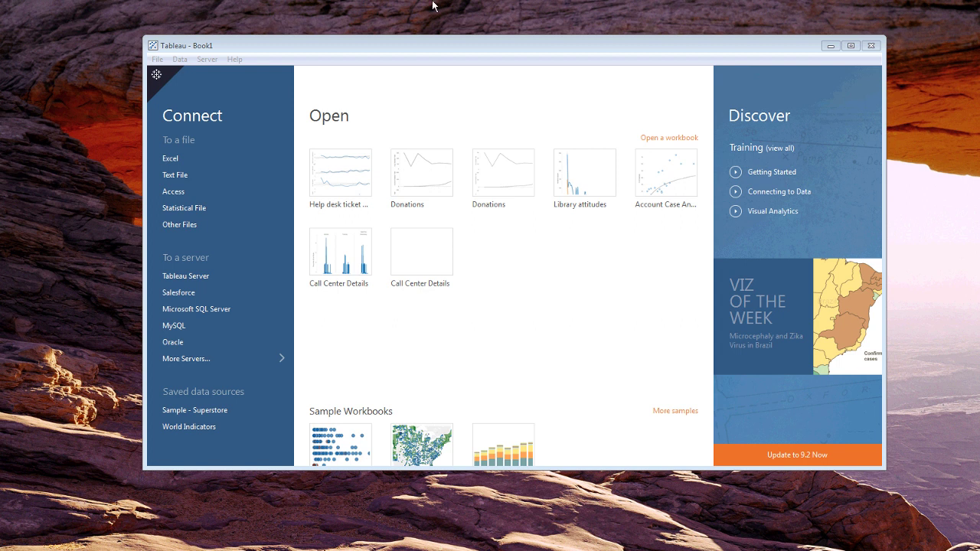
Step: Maximize the Tableau window and list all additional server connectors, Actian Matrix through ODBC
key(super+Up)
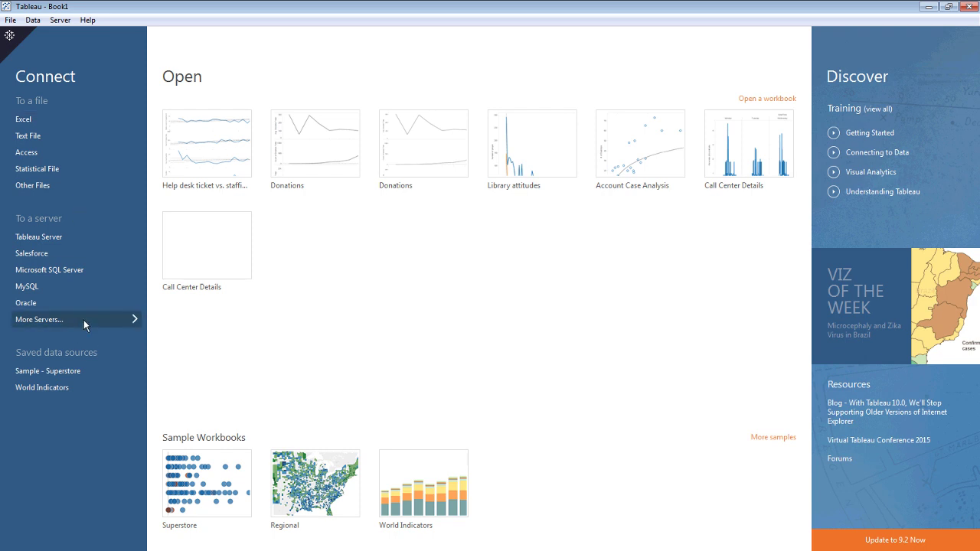
mouse_move(84, 320)
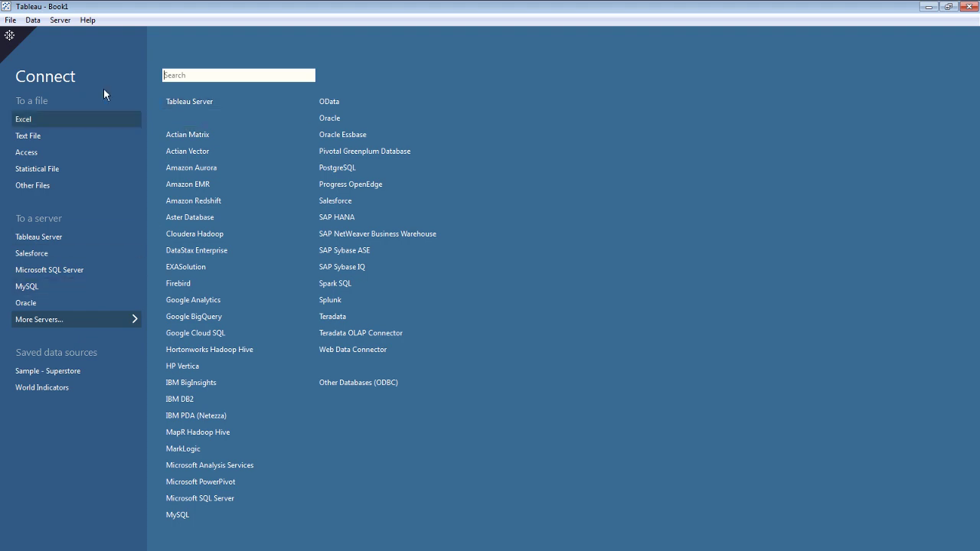
Step: Connect to the donations_trimmed Excel workbook from the Downloads folder
click(67, 115)
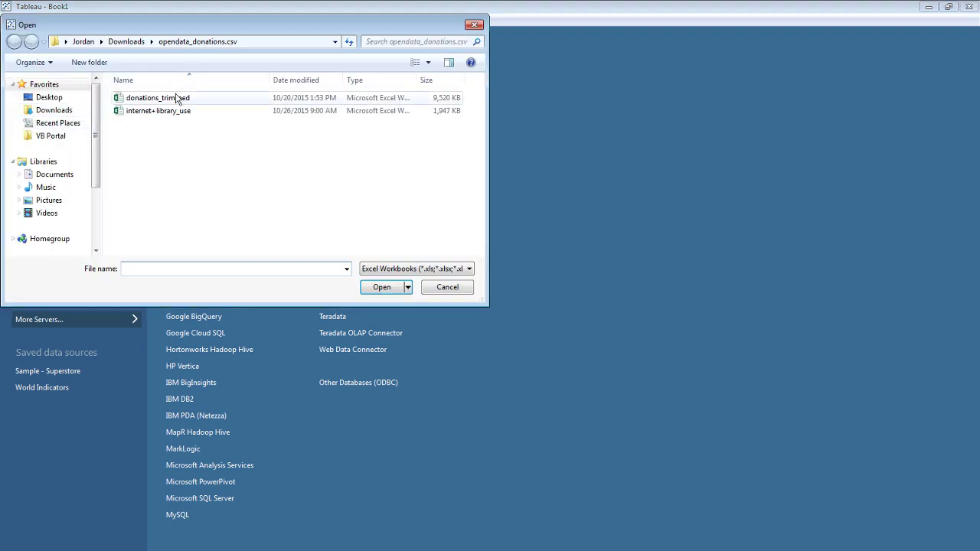
click(174, 98)
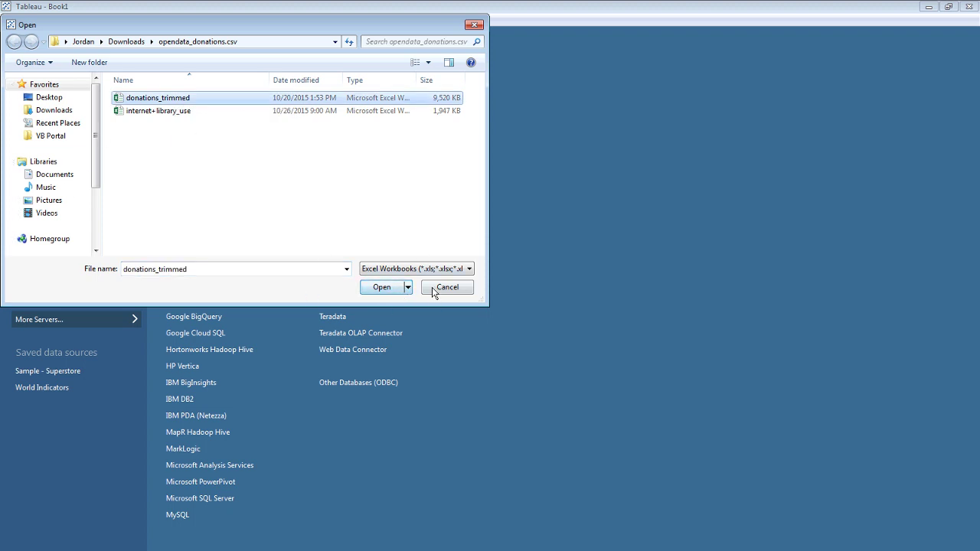
click(381, 291)
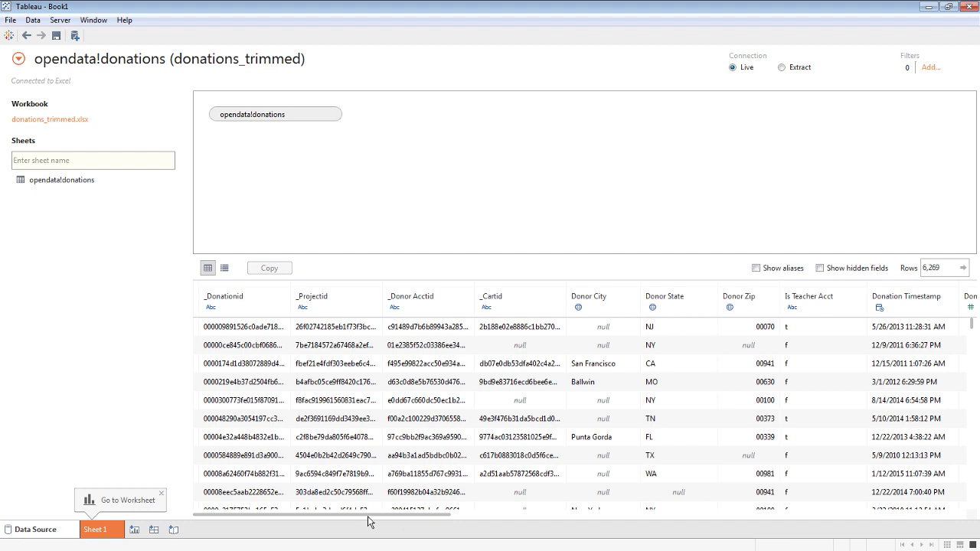
Step: Scroll the opendata!donations preview right to inspect the Donor City, State and Zip columns
scroll(367, 516, right, 2)
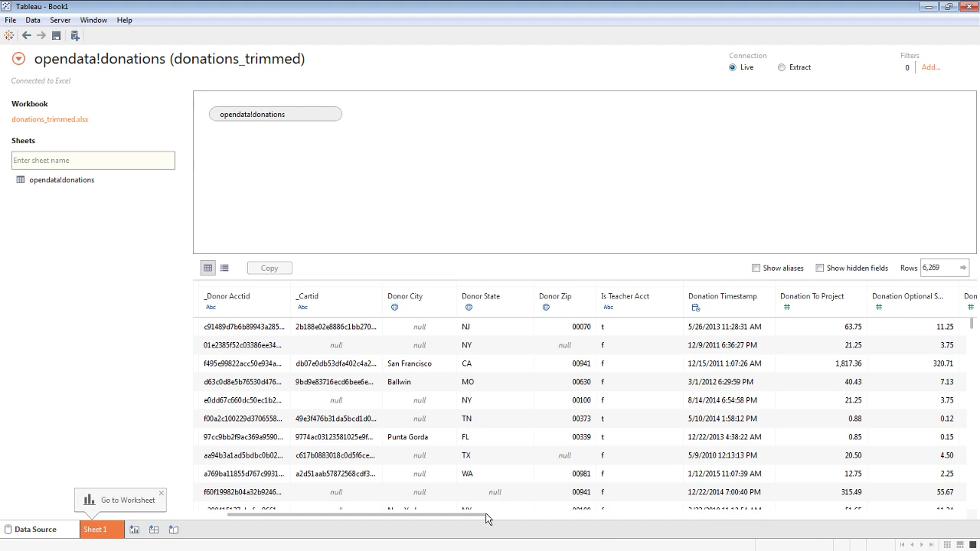
drag(484, 515, 522, 517)
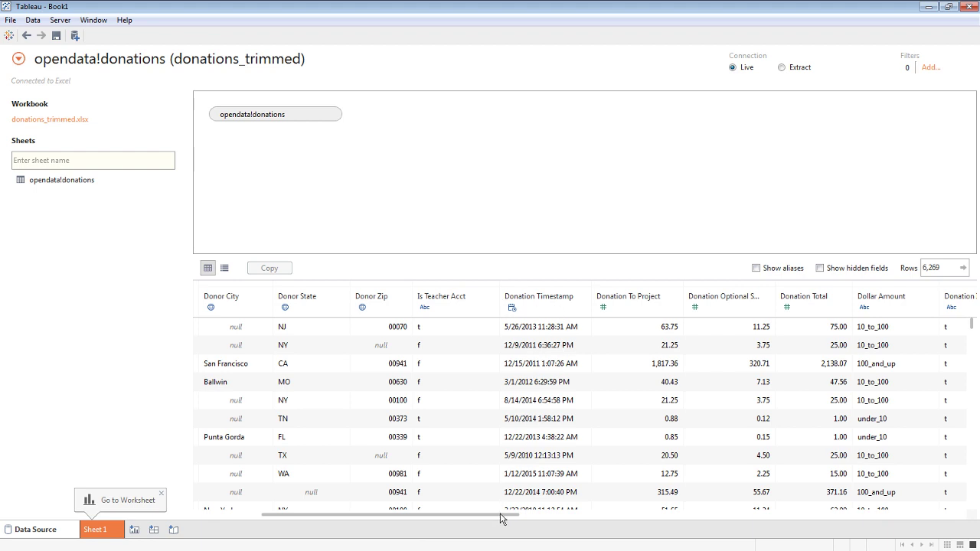
drag(501, 516, 520, 517)
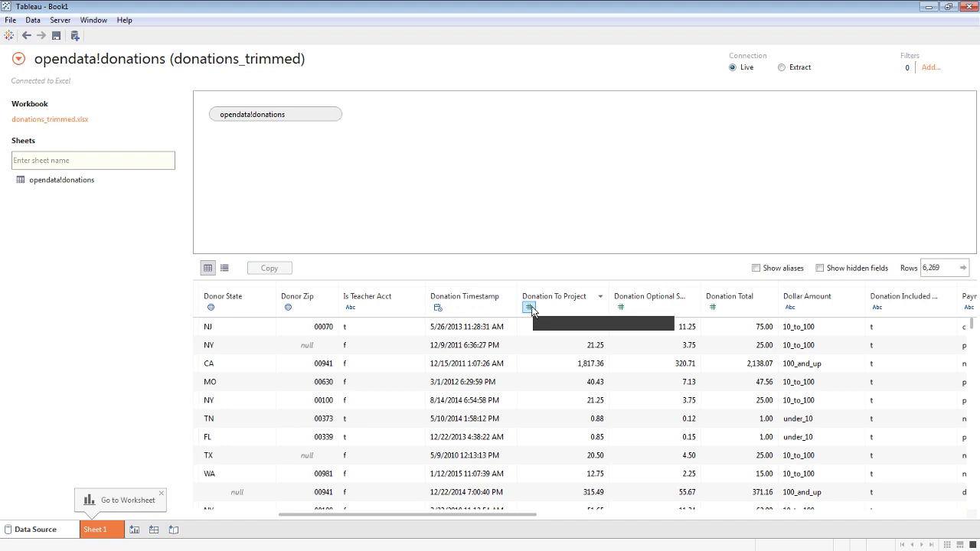
drag(519, 517, 574, 517)
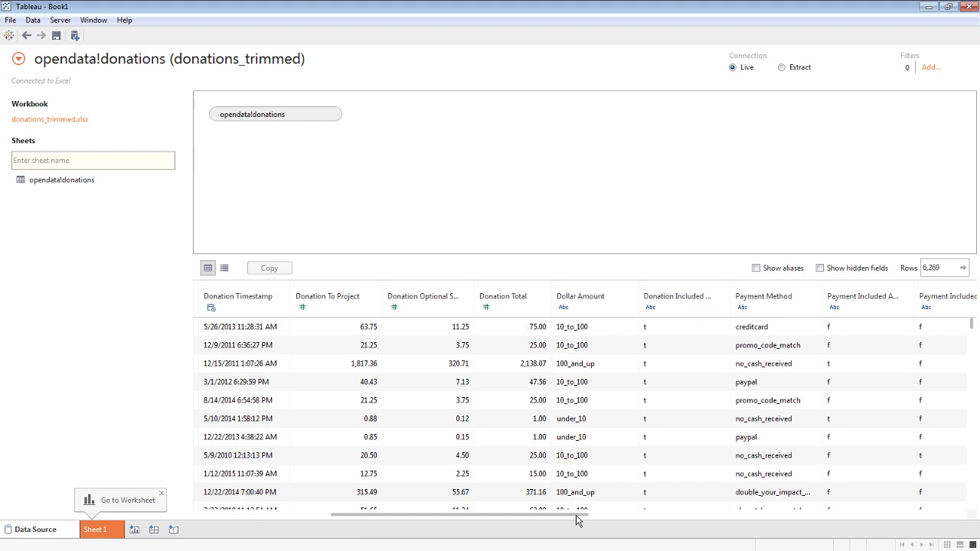
drag(584, 519, 525, 521)
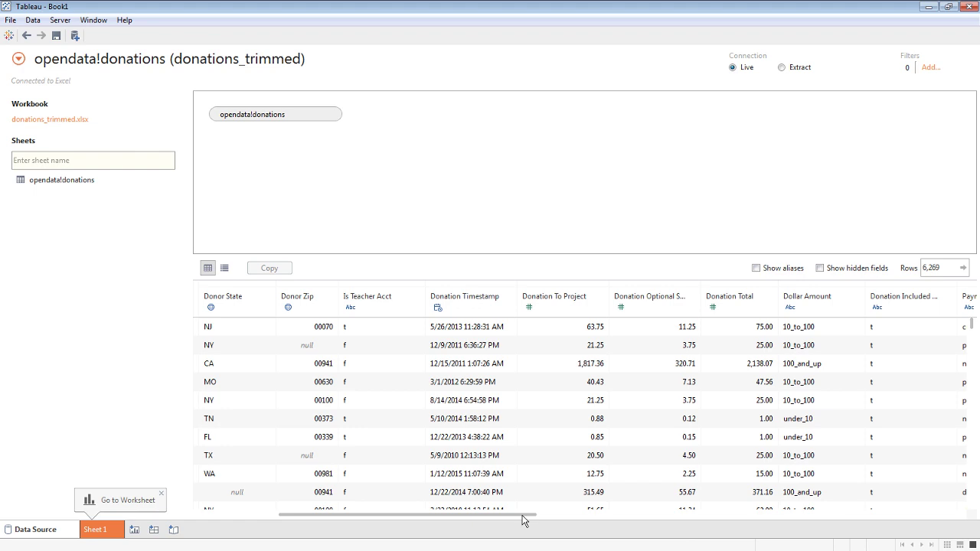
click(461, 332)
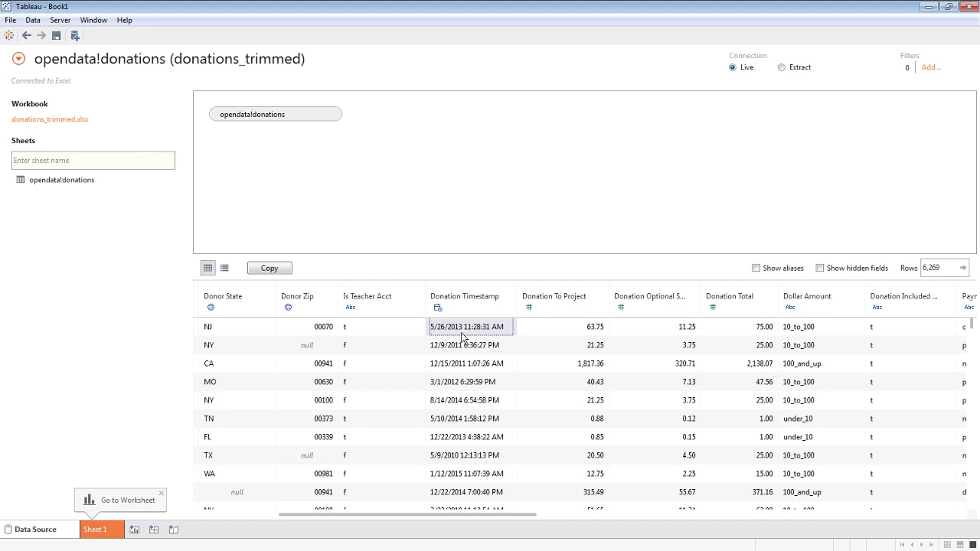
click(467, 350)
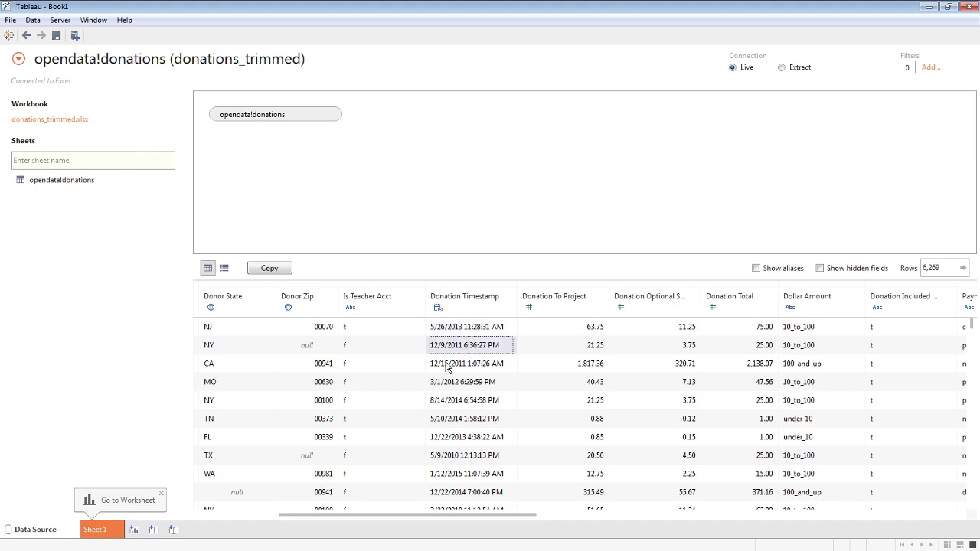
click(447, 366)
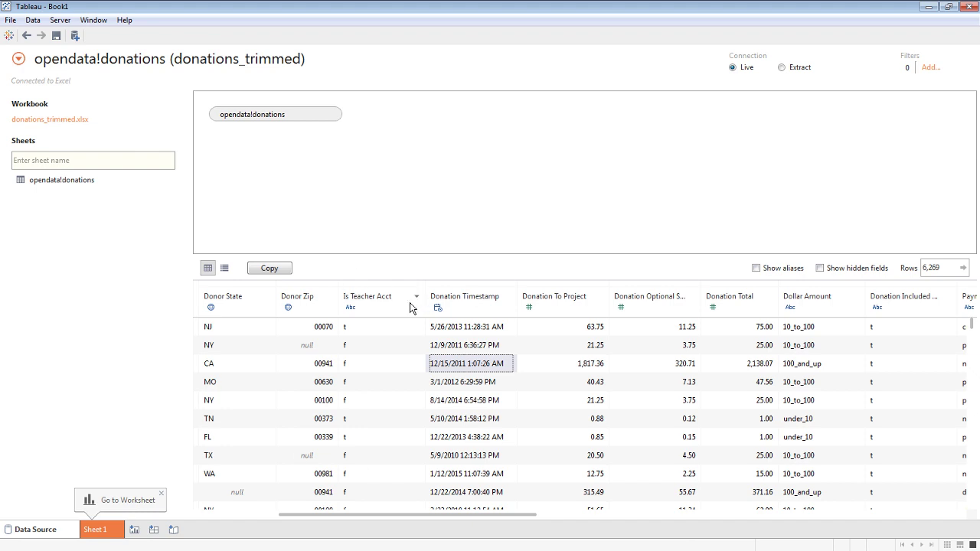
Step: Switch to the empty Sheet 1 worksheet showing the donations Dimensions and Measures
click(95, 531)
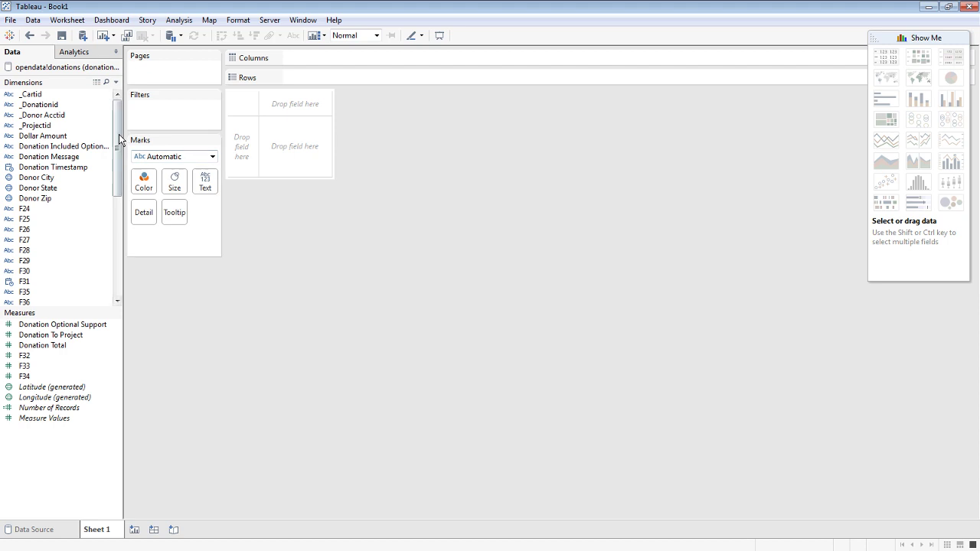
scroll(116, 146, down, 1)
scroll(117, 145, up, 1)
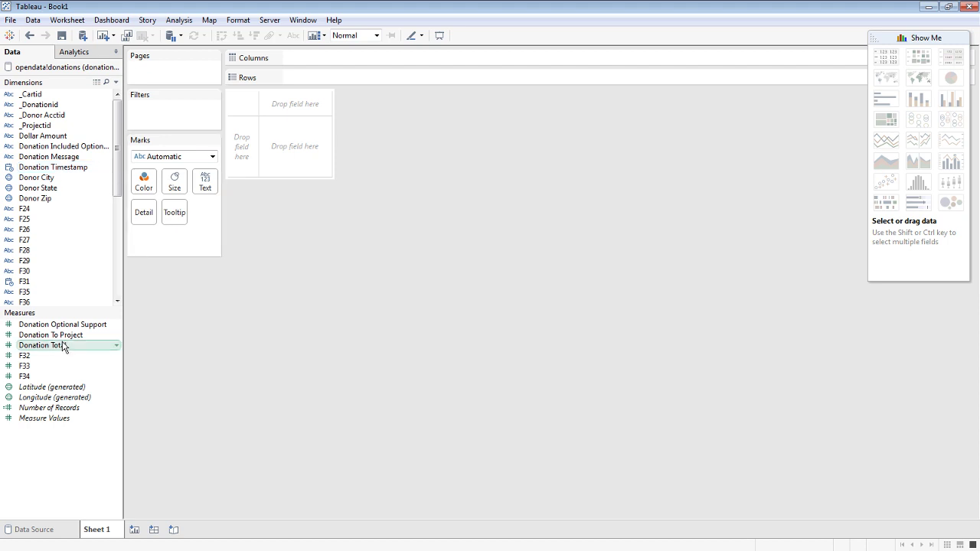
Step: Put Donation Total on Rows, giving a single SUM bar of 499,606
mouse_move(64, 349)
mouse_down()
mouse_move(228, 280)
mouse_move(402, 114)
mouse_move(354, 72)
mouse_move(353, 58)
mouse_move(356, 79)
mouse_up()
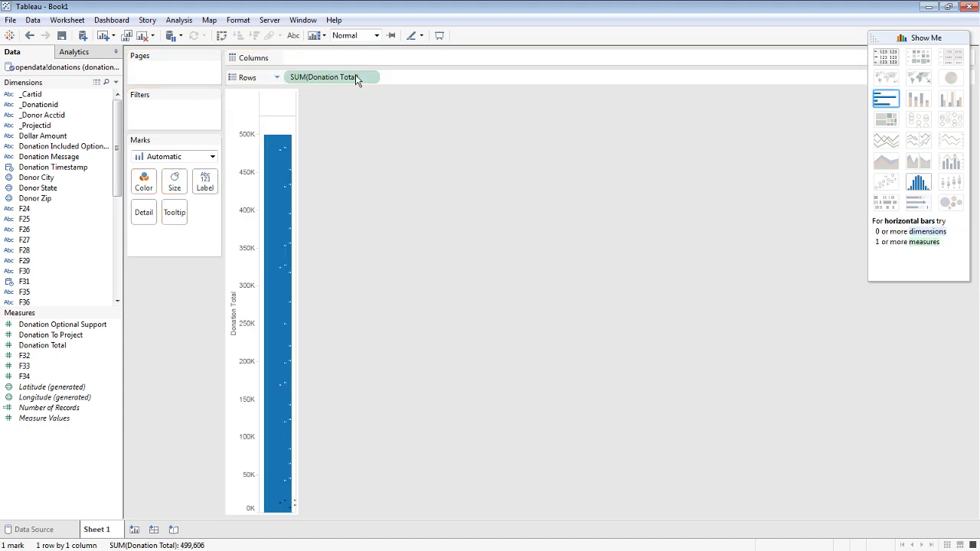
mouse_move(272, 205)
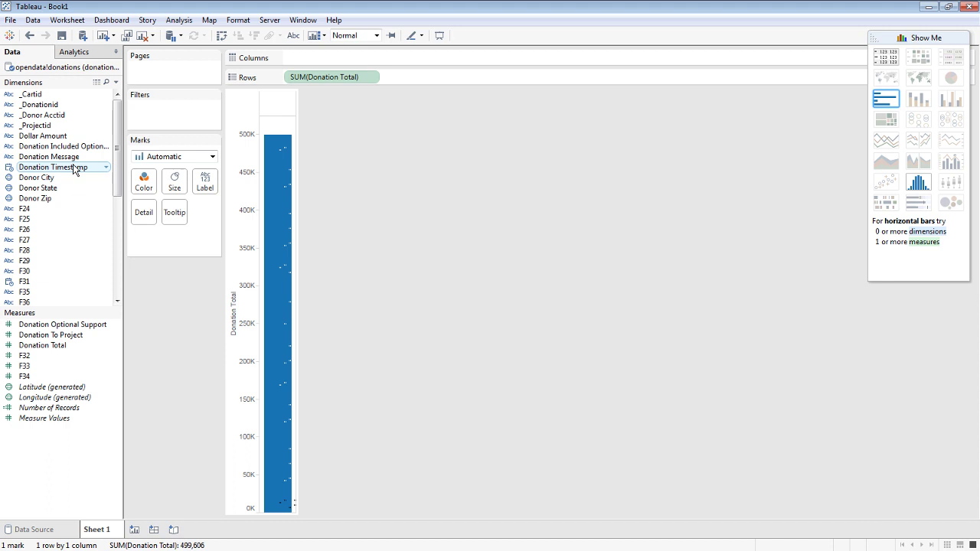
Step: Add Donation Timestamp to Columns so yearly Donation Total draws as a 2003–2015 line
drag(75, 170, 354, 57)
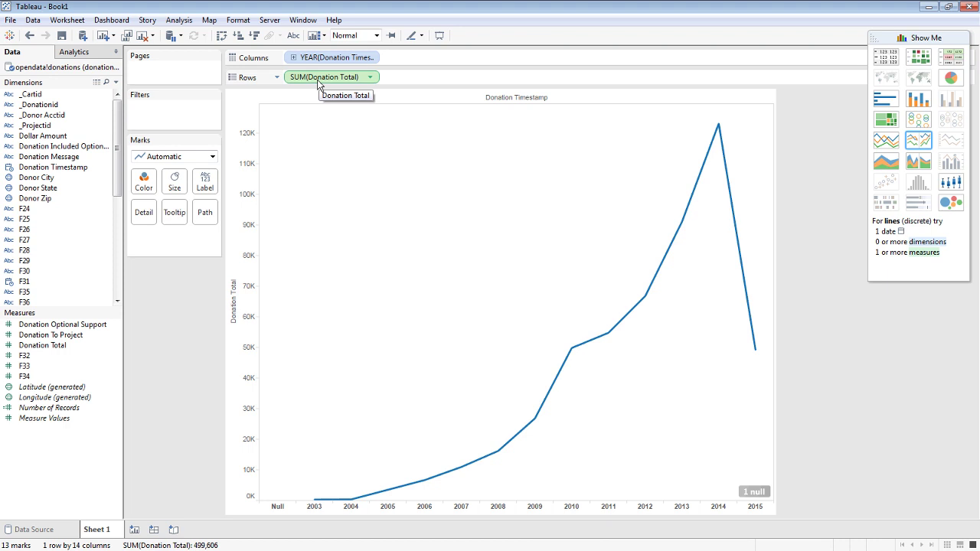
click(373, 78)
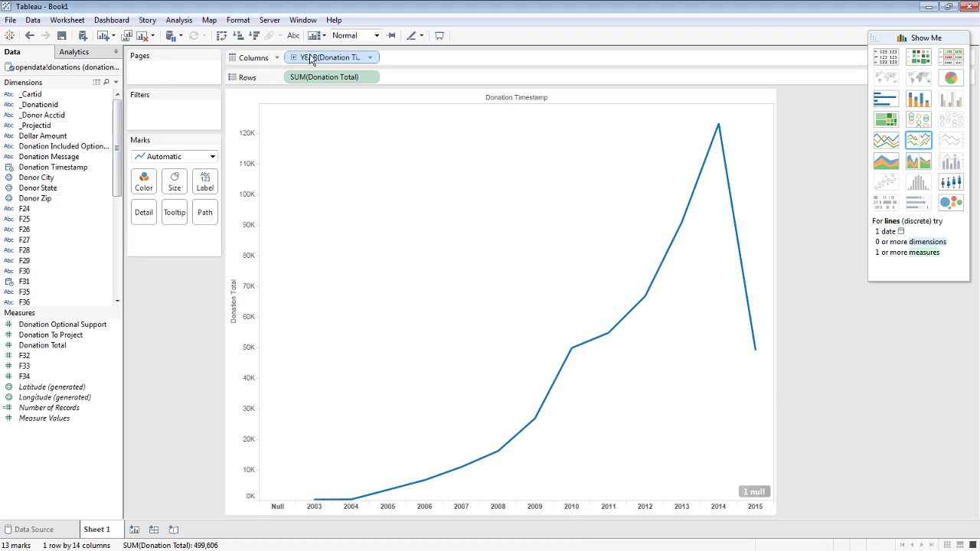
mouse_move(444, 475)
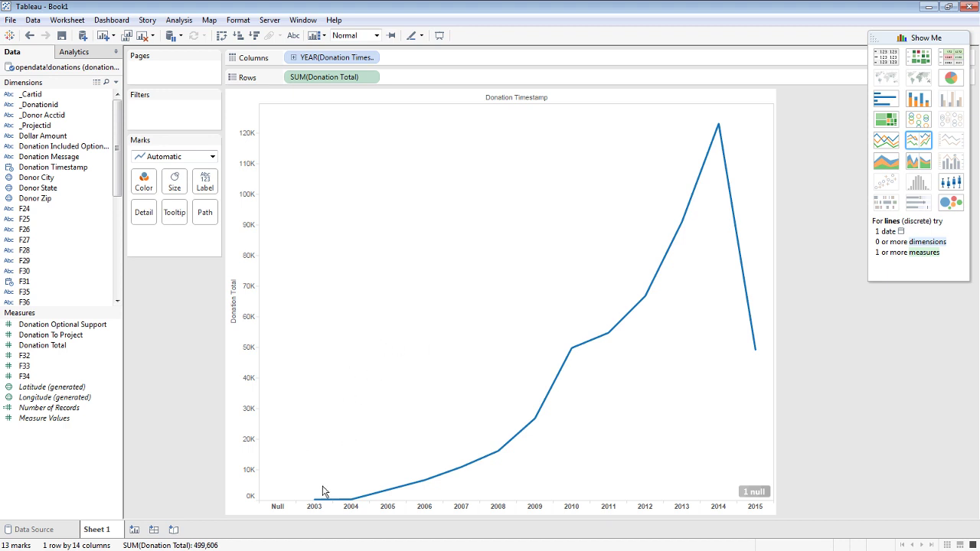
Step: Inspect the yearly line: a 2014 peak above 120K, then 49,224 in 2015
mouse_move(411, 486)
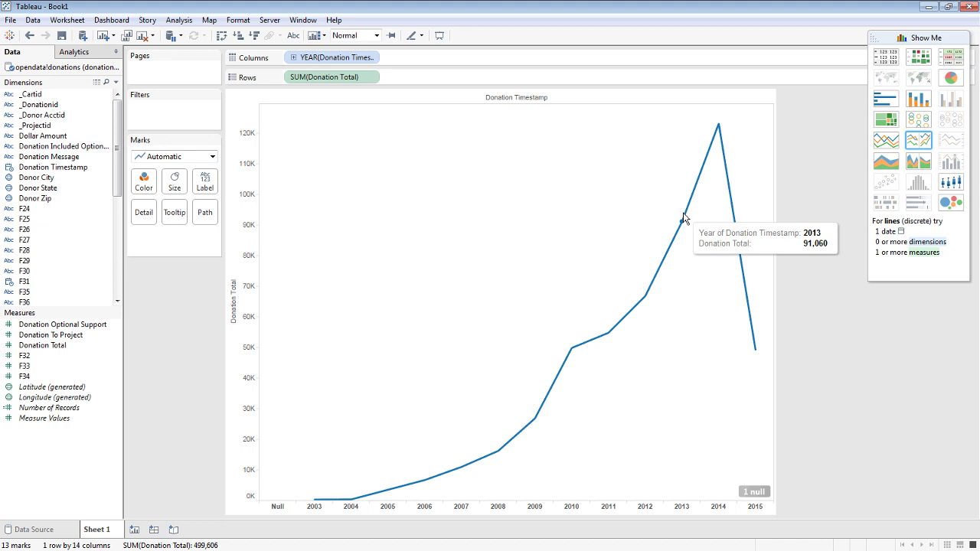
Step: Select the 2015 mark at the line's end, checking its right-click actions along the way
click(756, 350)
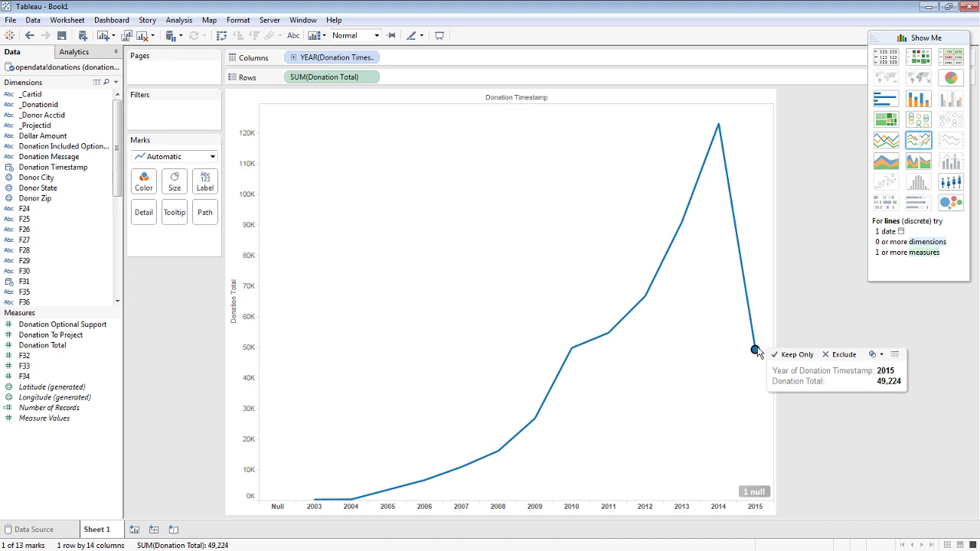
click(756, 350)
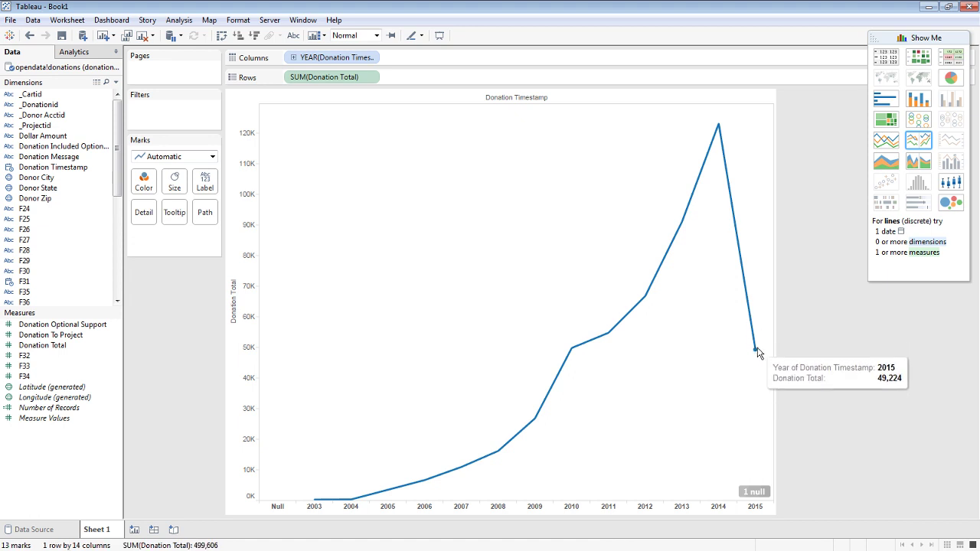
click(756, 351)
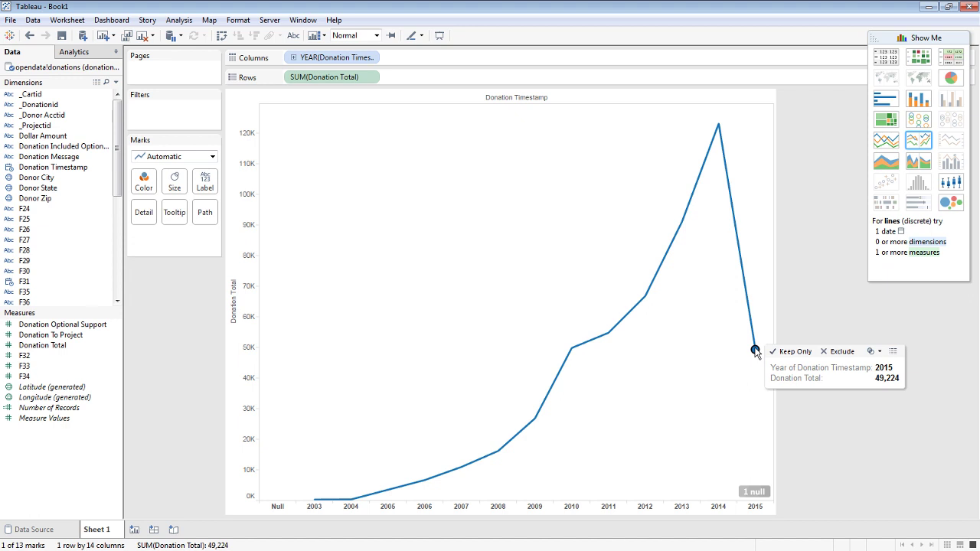
right_click(756, 351)
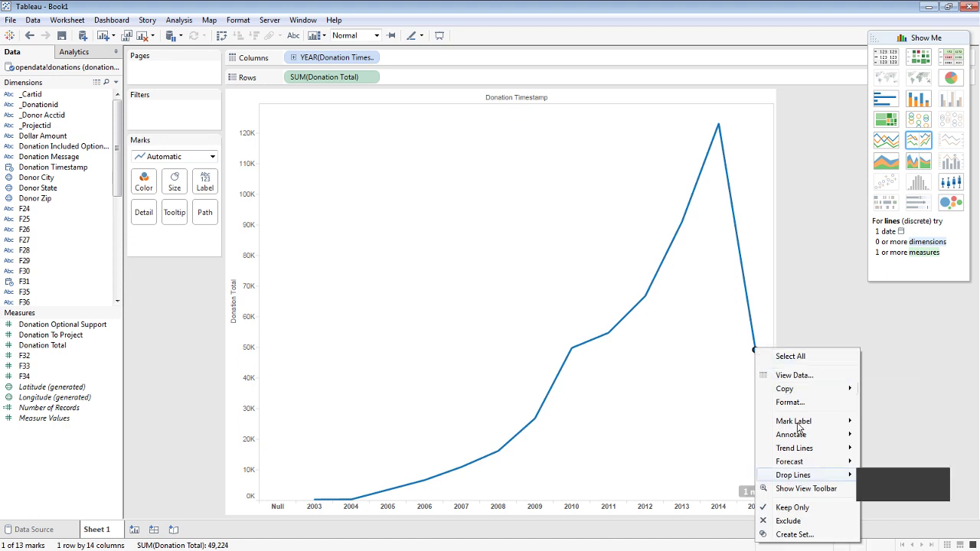
click(747, 335)
click(756, 350)
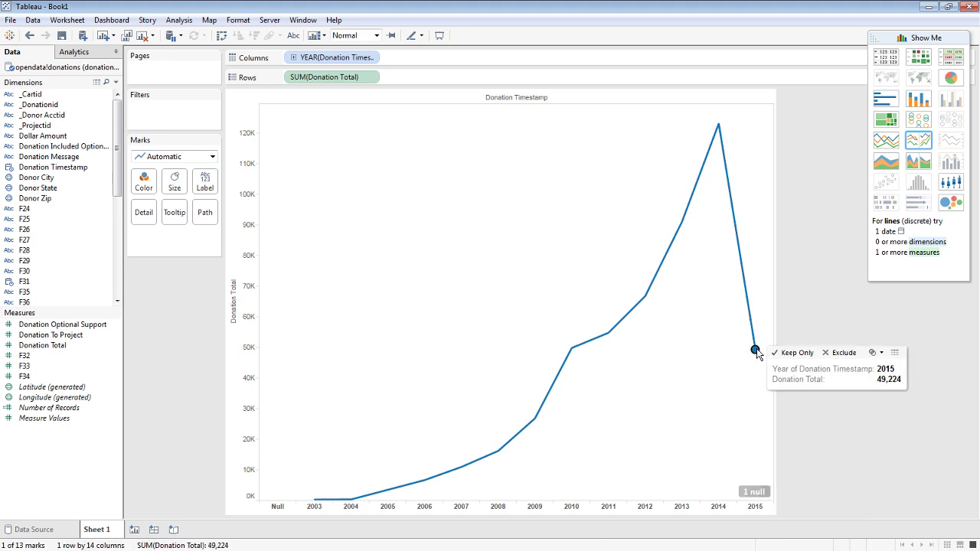
right_click(757, 352)
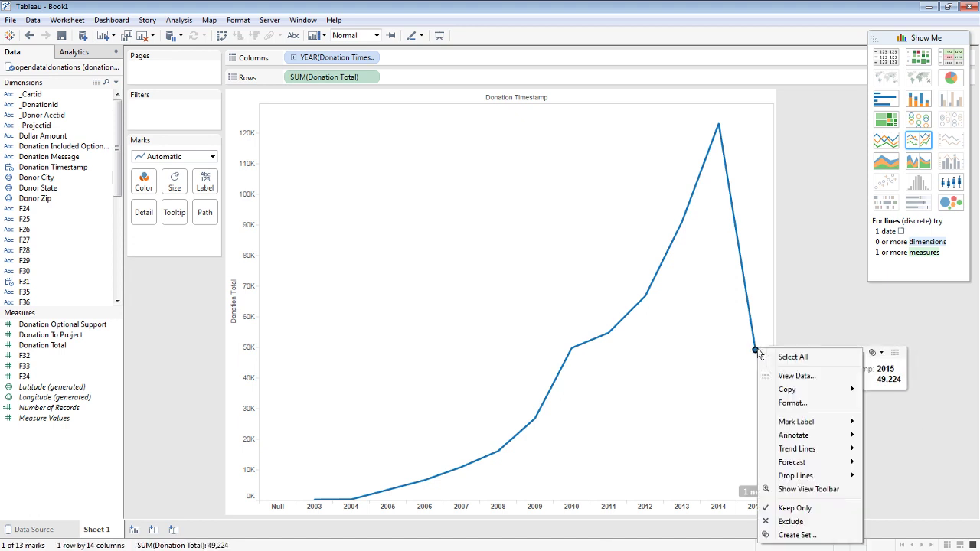
click(687, 398)
click(755, 349)
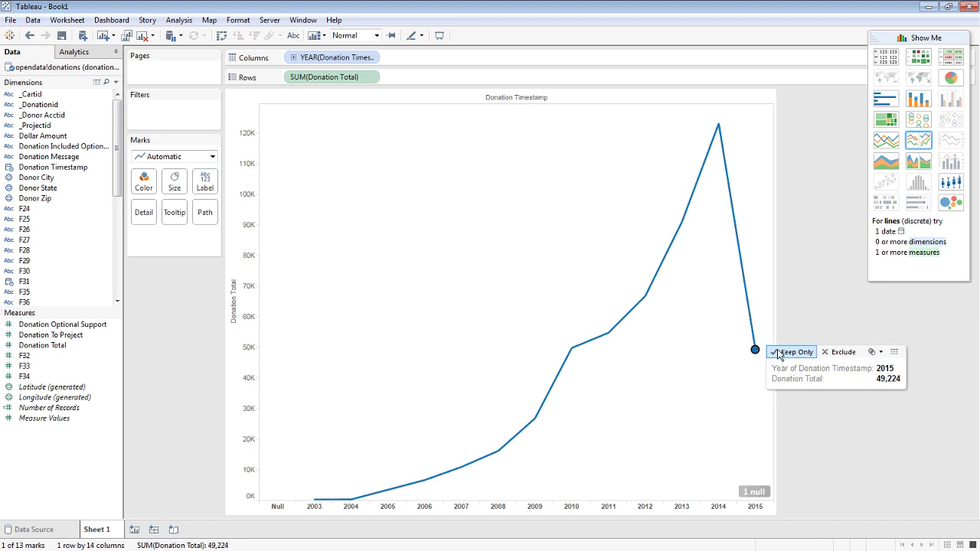
click(756, 350)
click(756, 350)
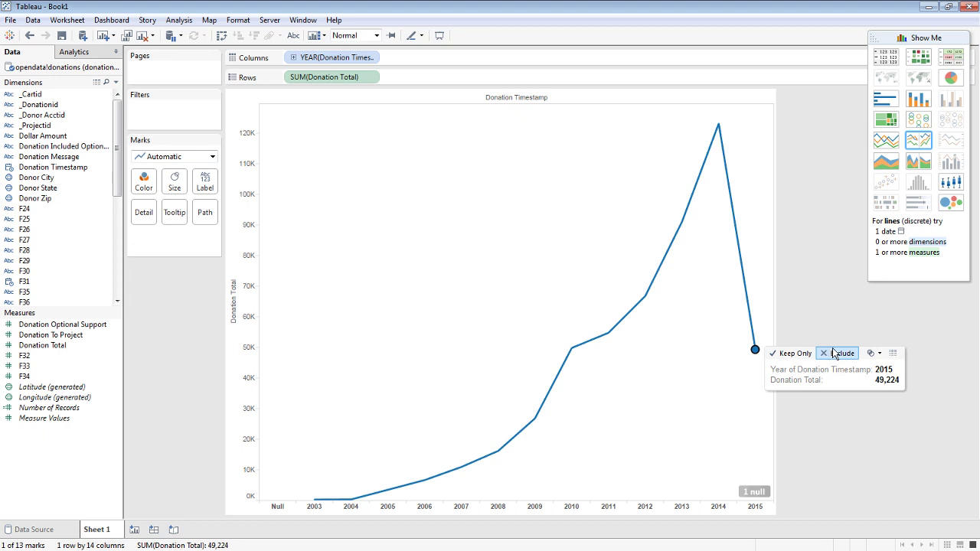
Step: Exclude 2015 so the line ends at the 2014 peak, totalling 450,382
click(837, 354)
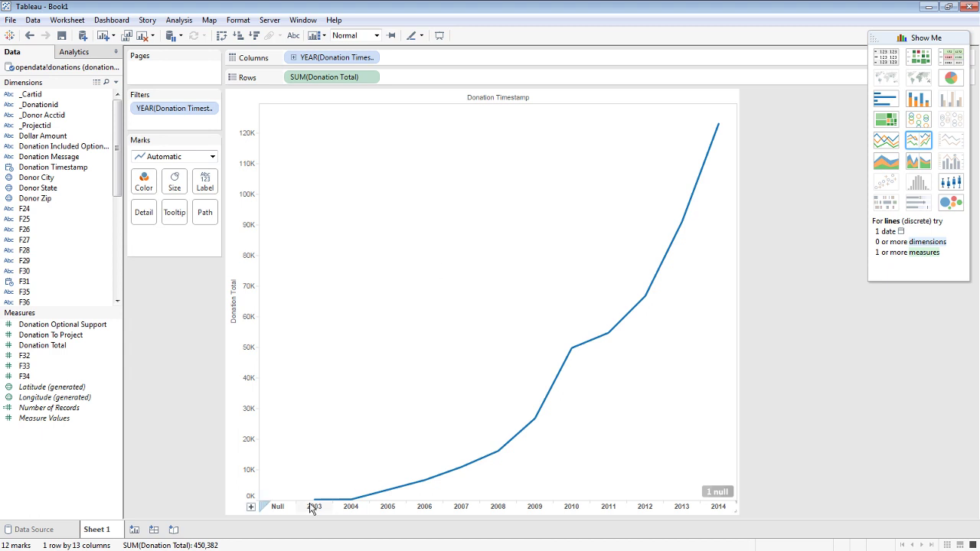
mouse_move(316, 505)
mouse_move(720, 128)
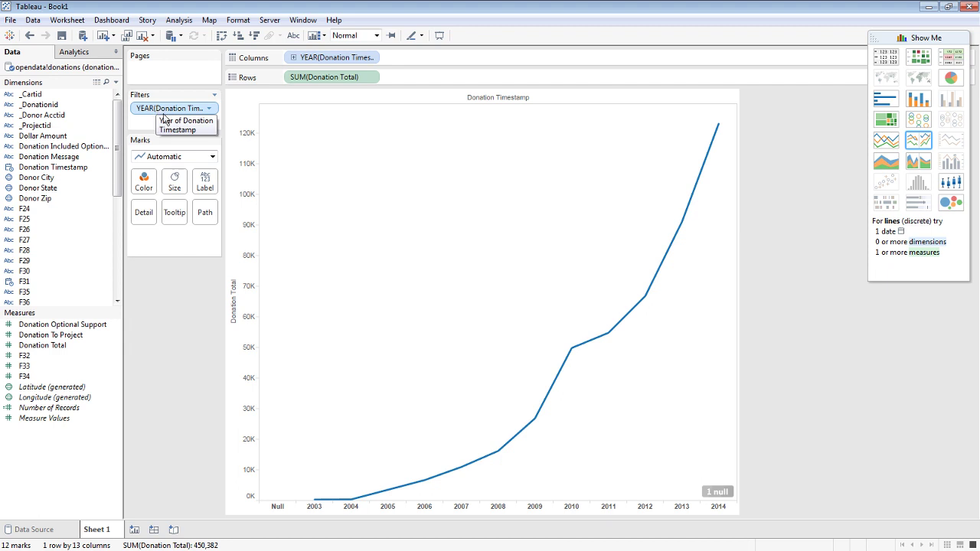
click(212, 111)
click(209, 124)
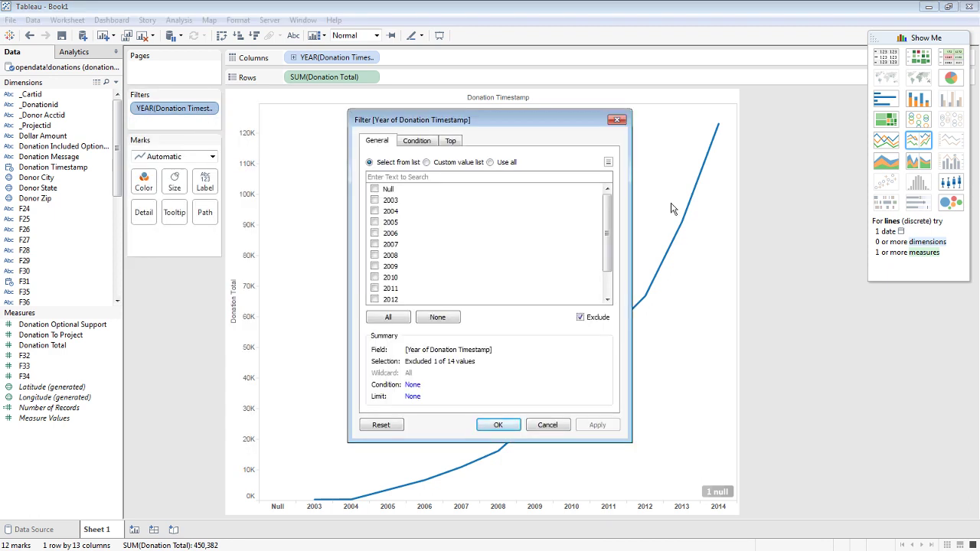
drag(605, 230, 605, 251)
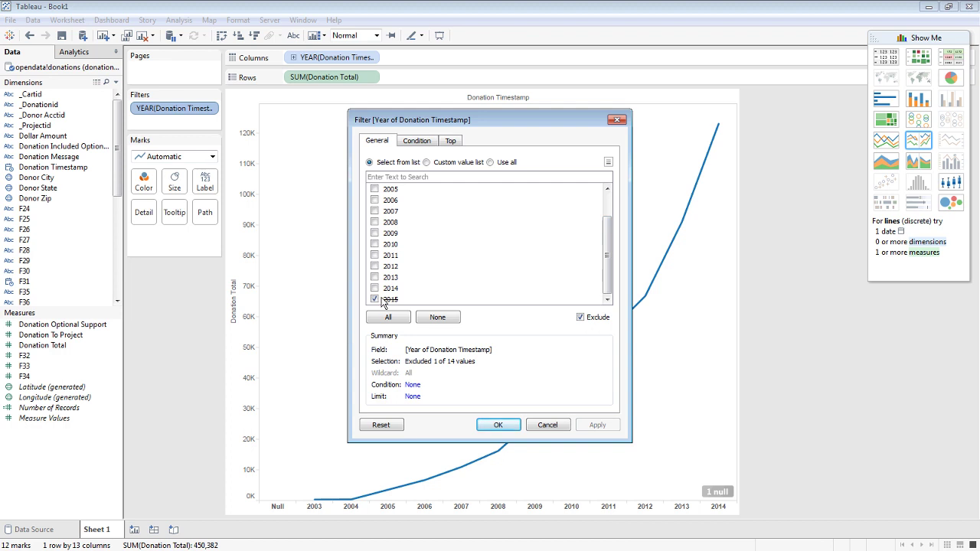
click(559, 427)
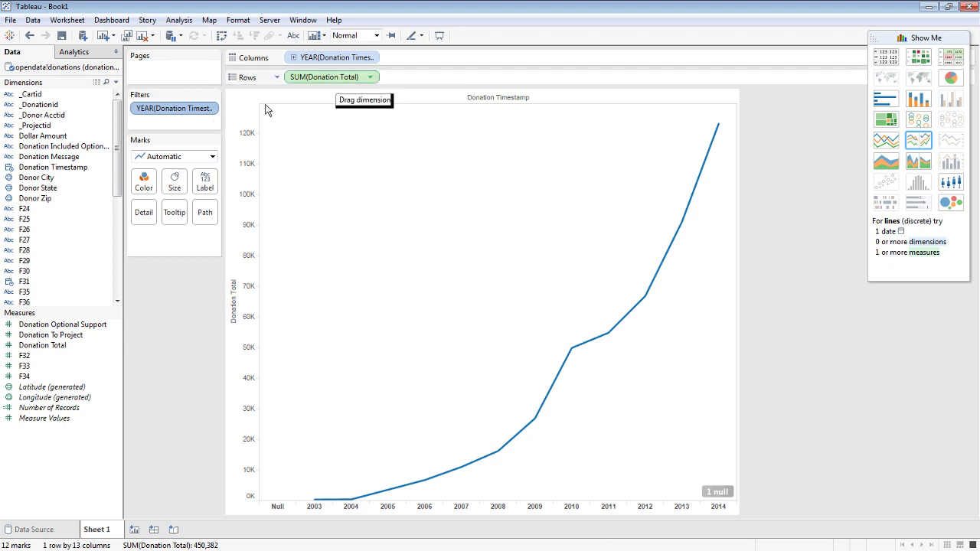
click(212, 109)
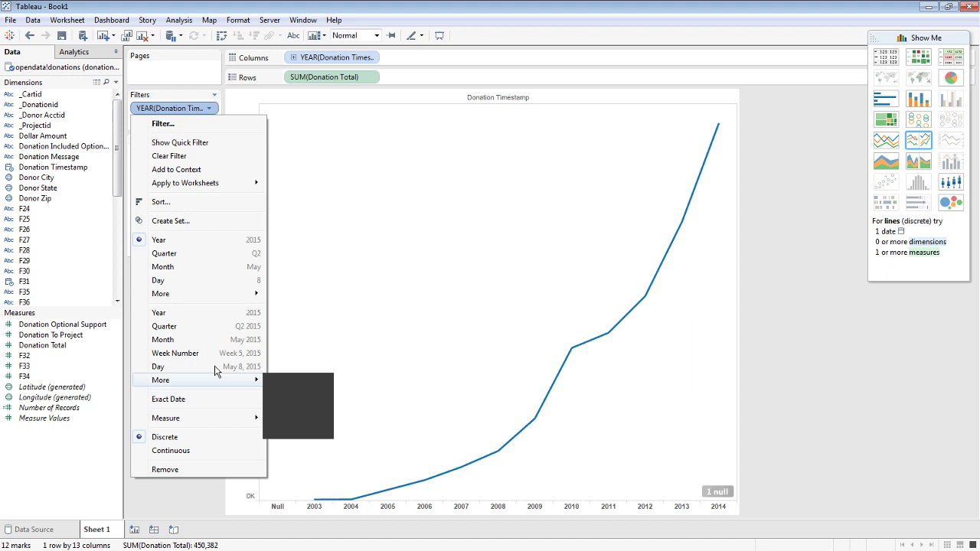
click(191, 127)
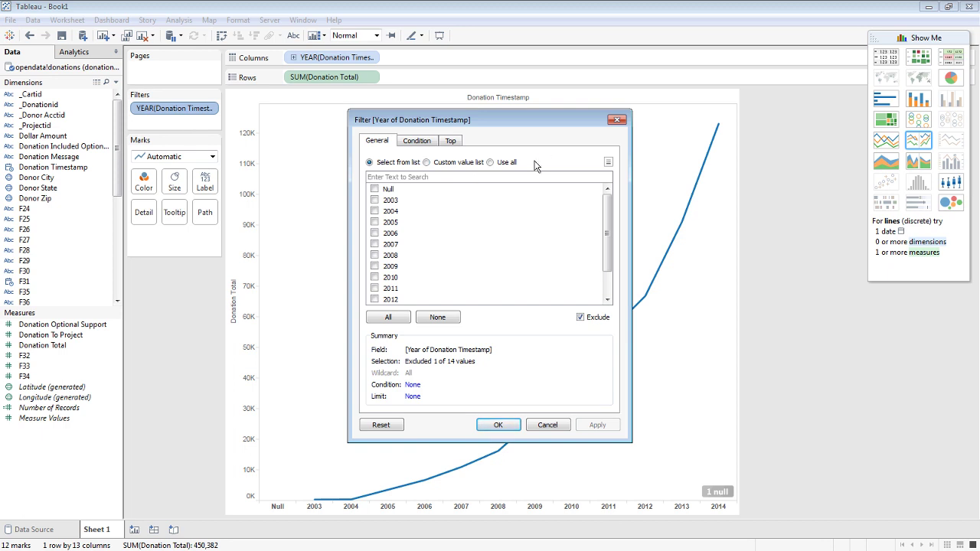
mouse_move(609, 208)
mouse_down()
mouse_move(609, 231)
mouse_move(609, 206)
mouse_up()
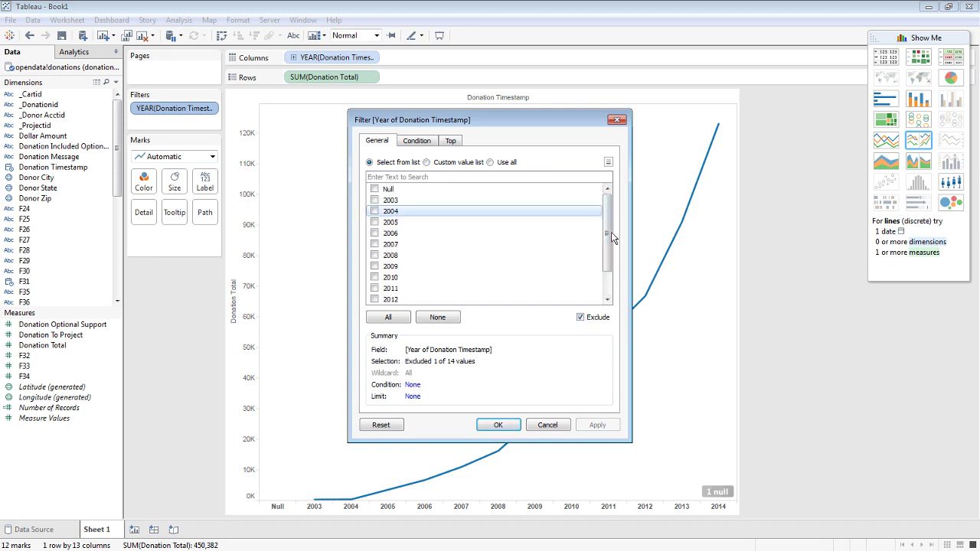
scroll(607, 225, down, 1)
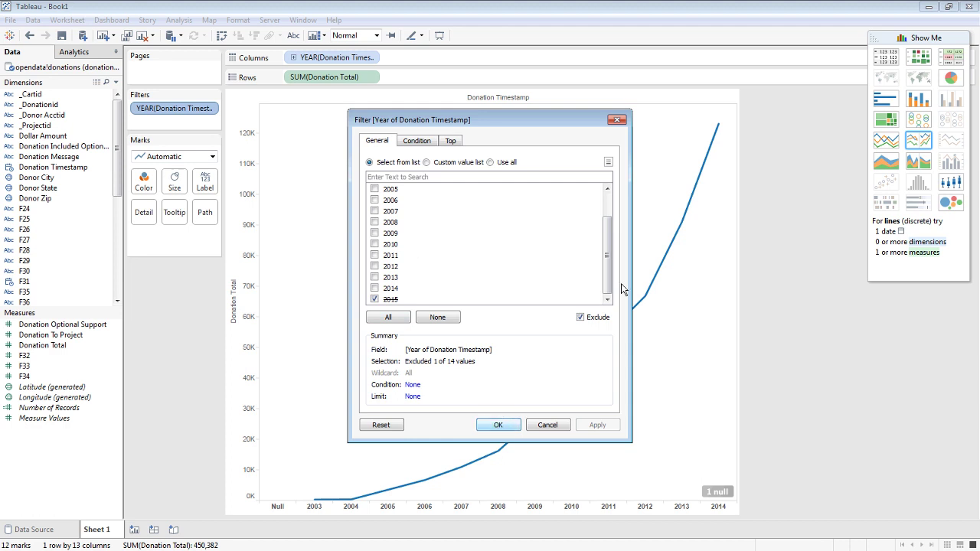
scroll(603, 225, up, 1)
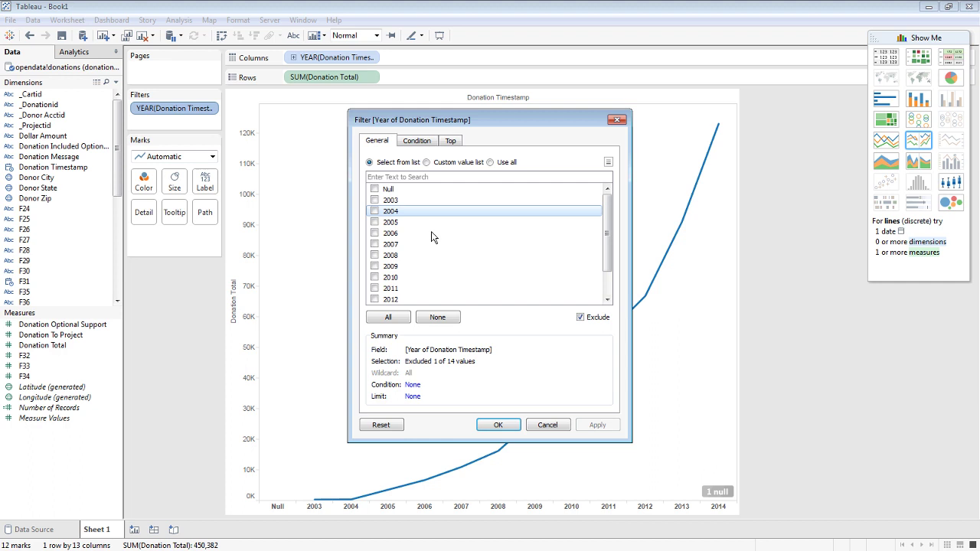
scroll(607, 210, down, 1)
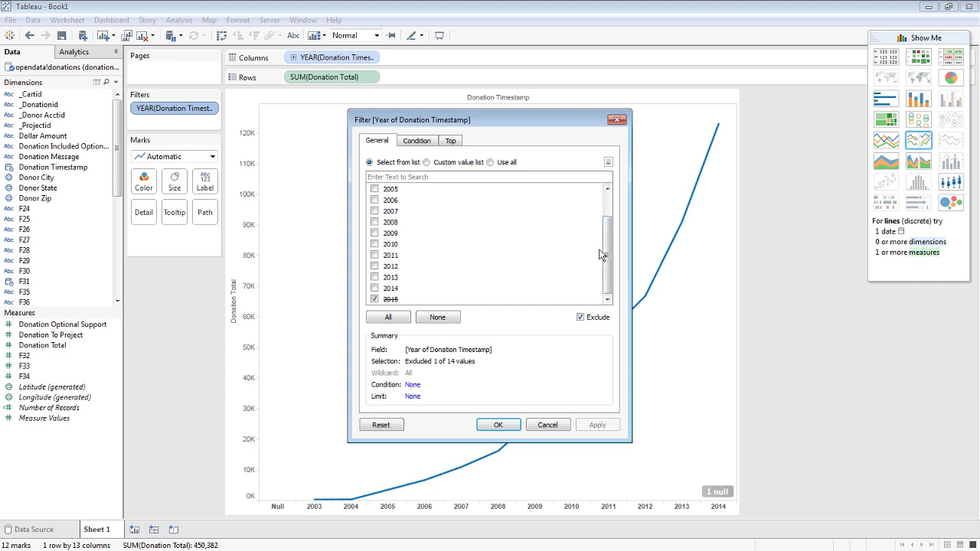
scroll(602, 252, up, 2)
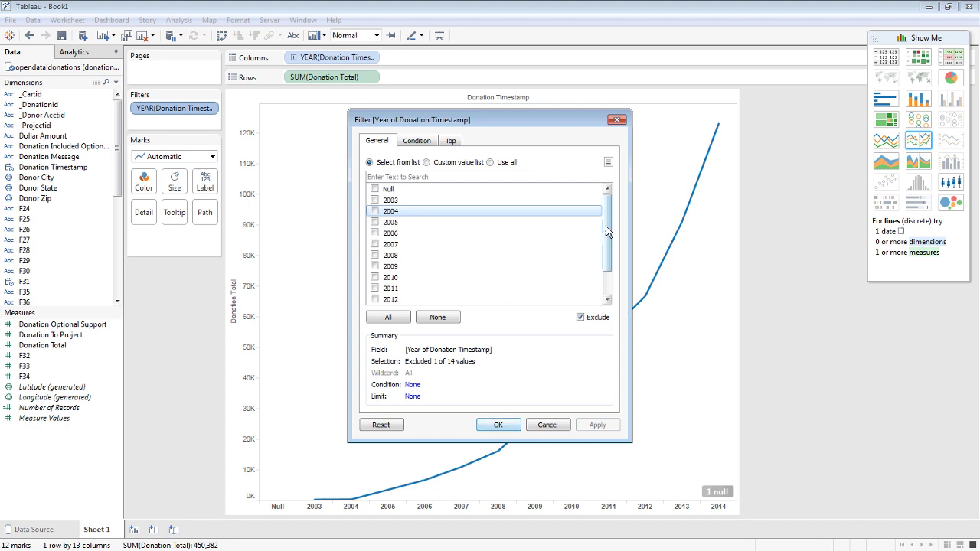
scroll(606, 226, down, 1)
click(497, 426)
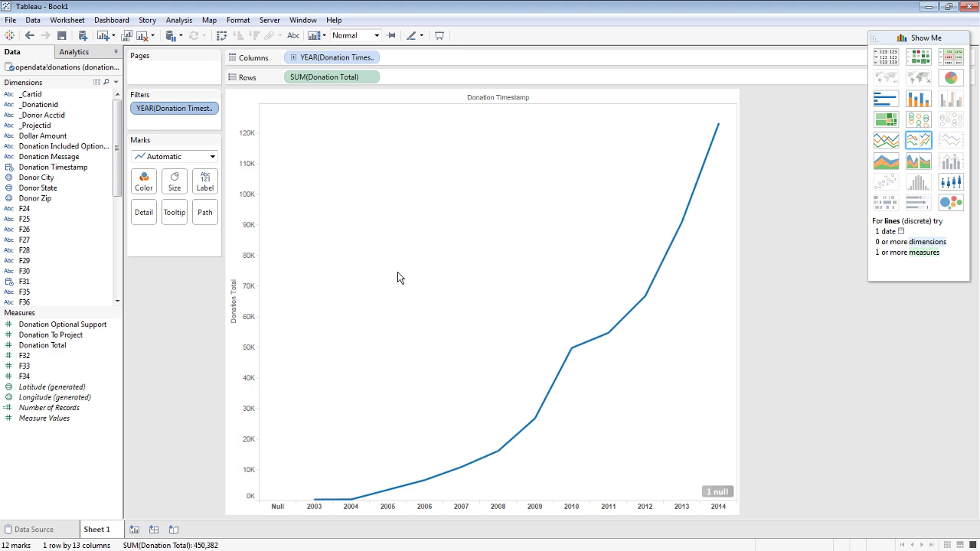
Step: Open the YEAR(Donation Timestamp) pill's menu on Columns to see its date-part options
click(371, 57)
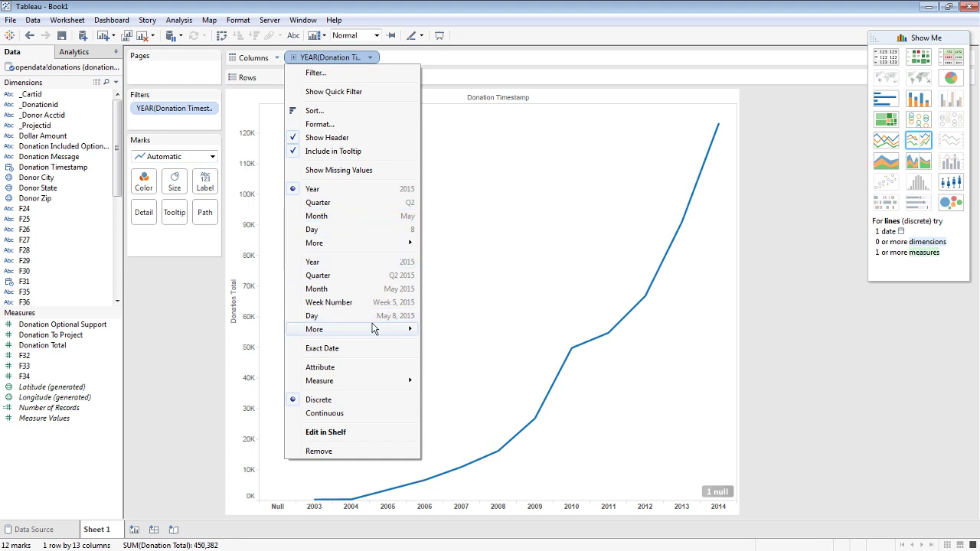
mouse_move(374, 330)
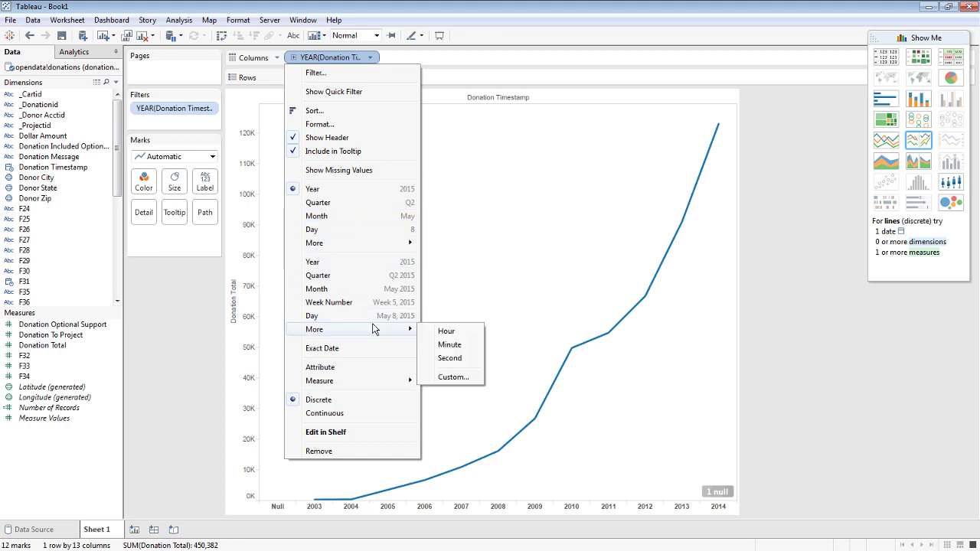
Step: Plot the donation line by continuous quarter, 2004 Q1 to 2015 Q1, with Show Me hidden
click(379, 275)
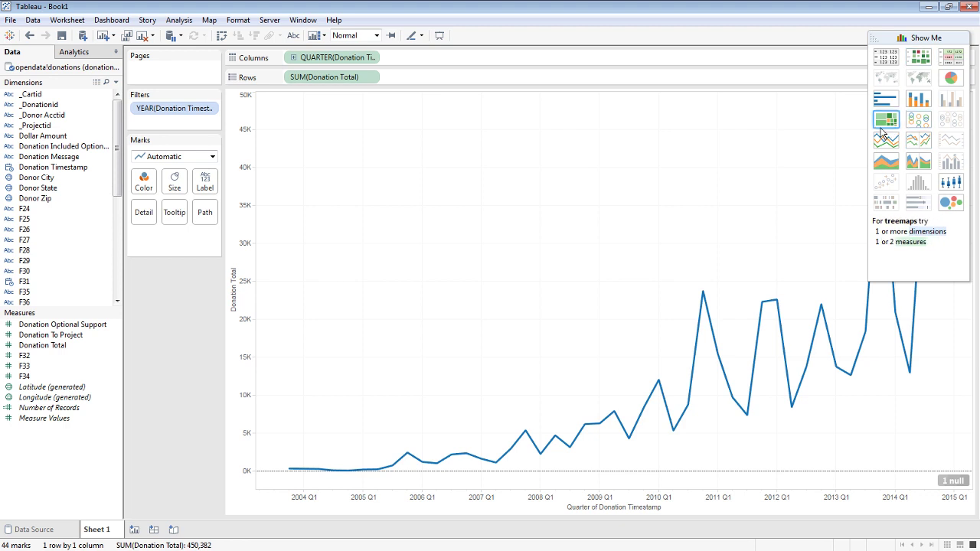
click(923, 39)
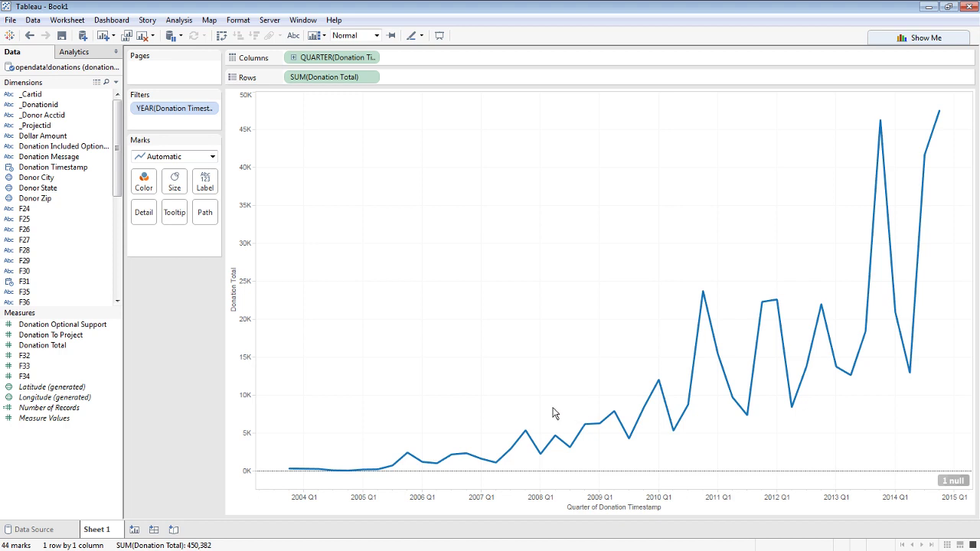
mouse_move(525, 431)
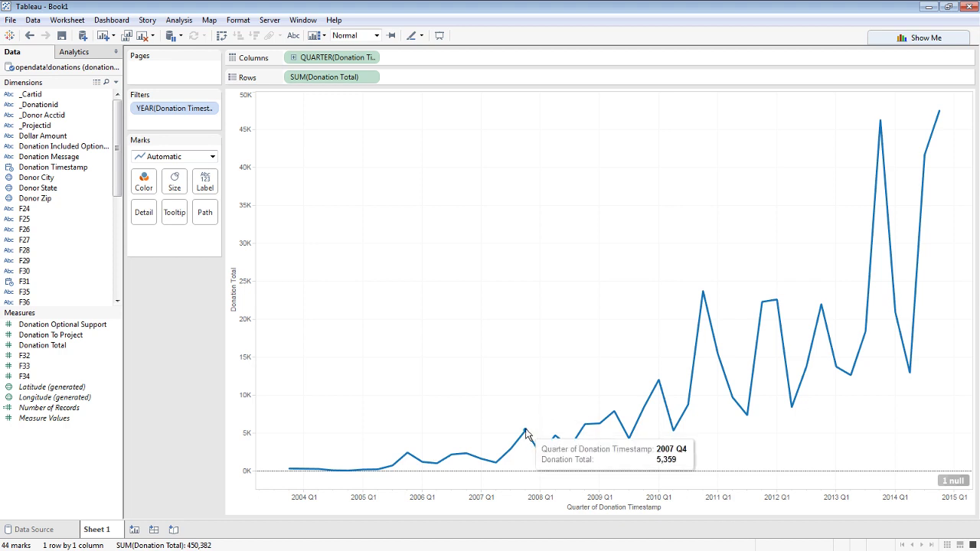
mouse_move(580, 433)
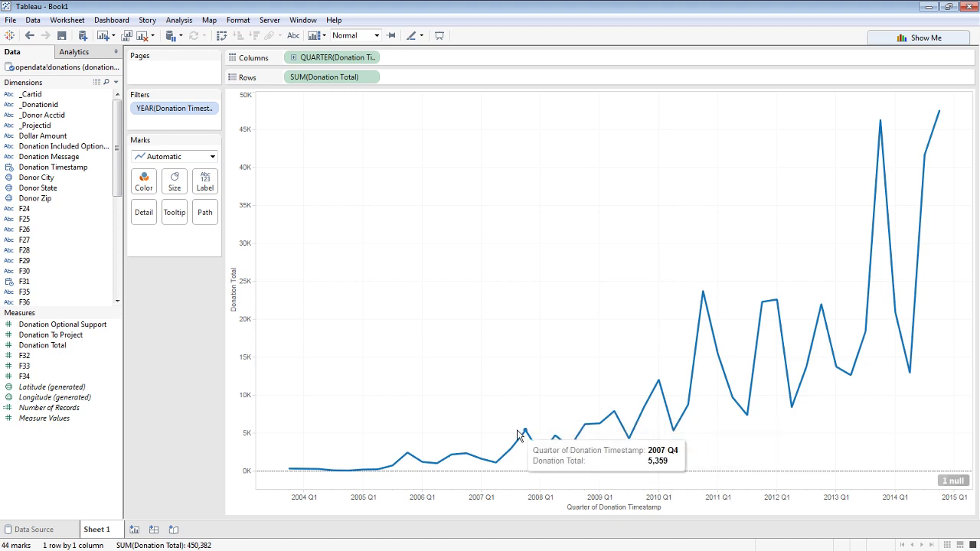
mouse_move(614, 416)
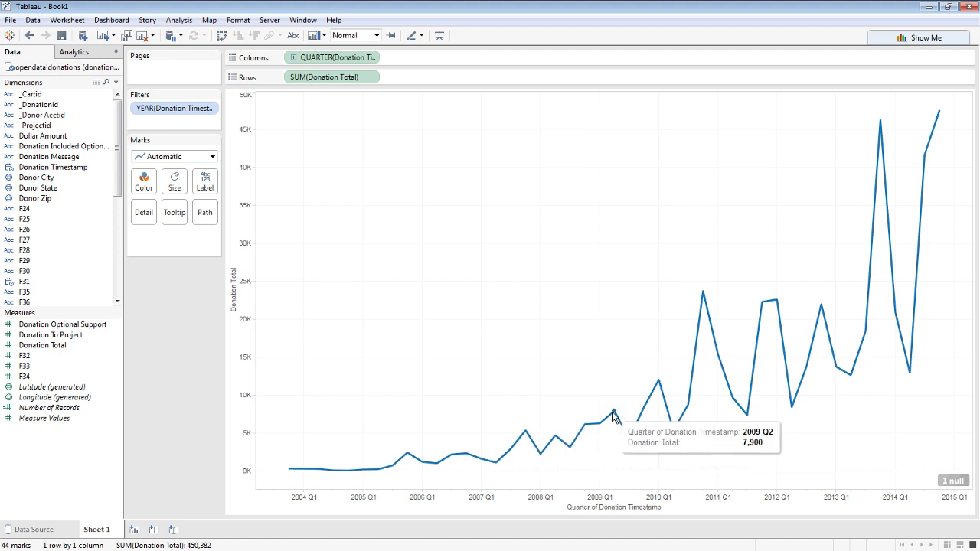
mouse_move(660, 383)
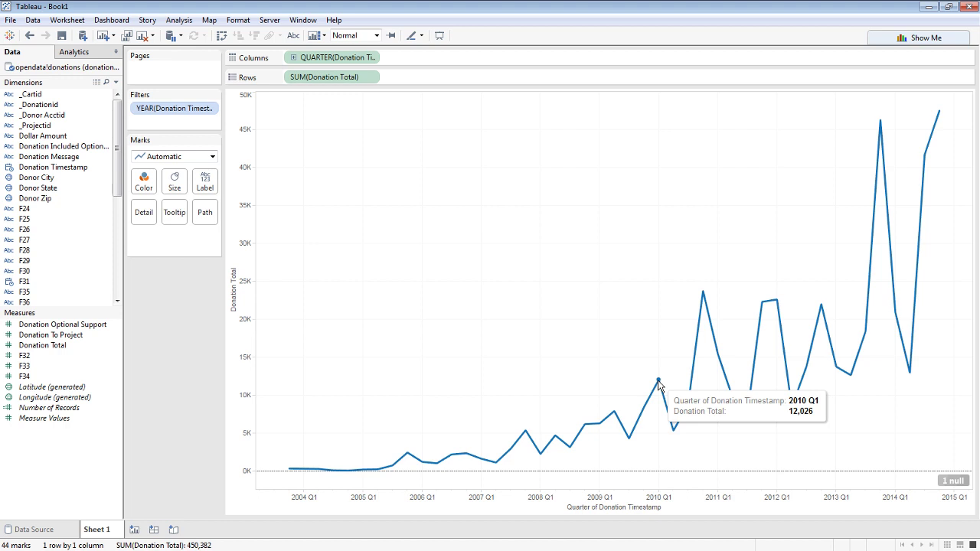
Step: Read the quarterly point values, which spike to about 47K in late 2014
mouse_move(702, 296)
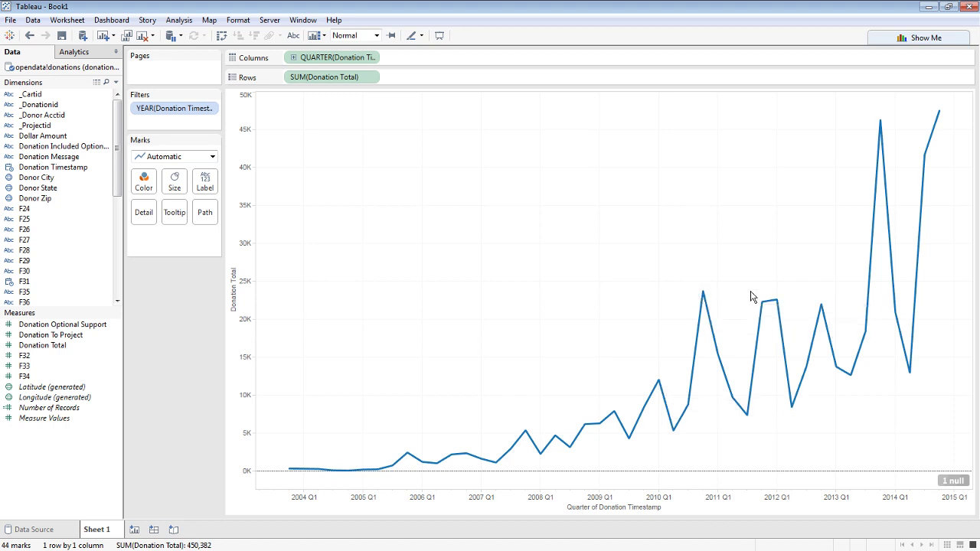
mouse_move(774, 300)
mouse_move(821, 309)
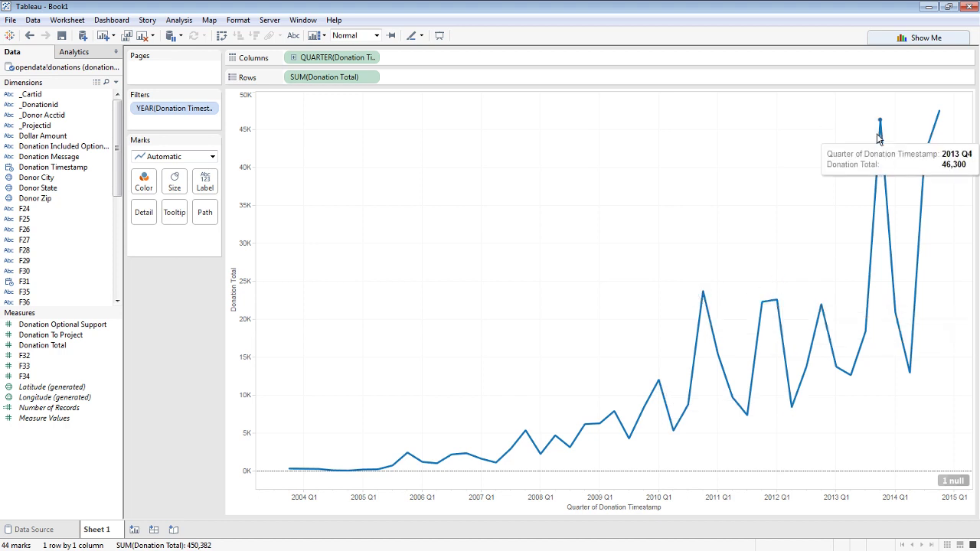
mouse_move(937, 127)
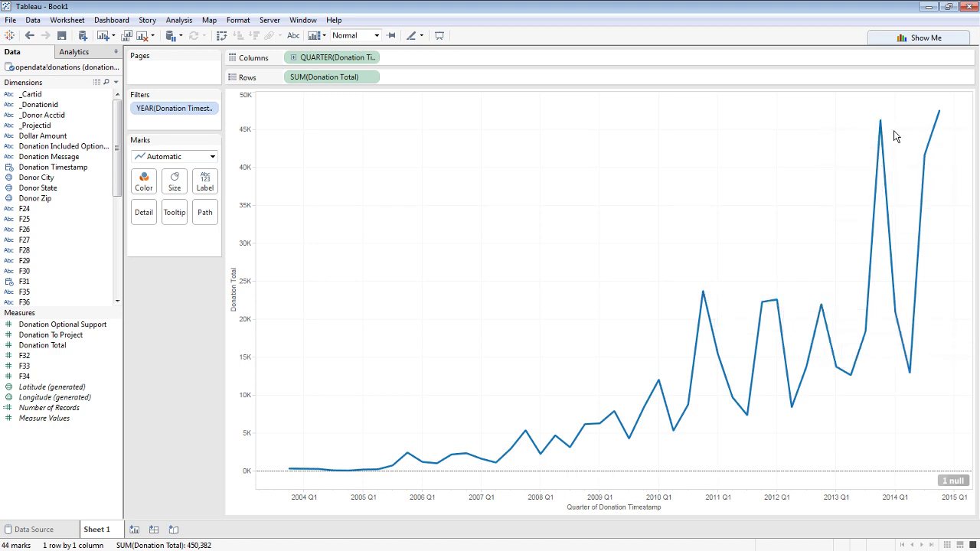
mouse_move(870, 136)
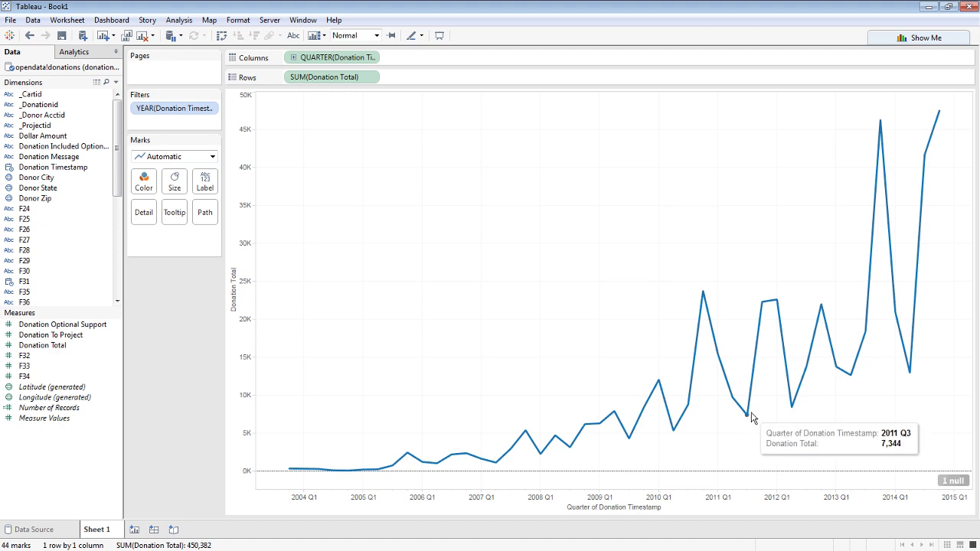
mouse_move(791, 406)
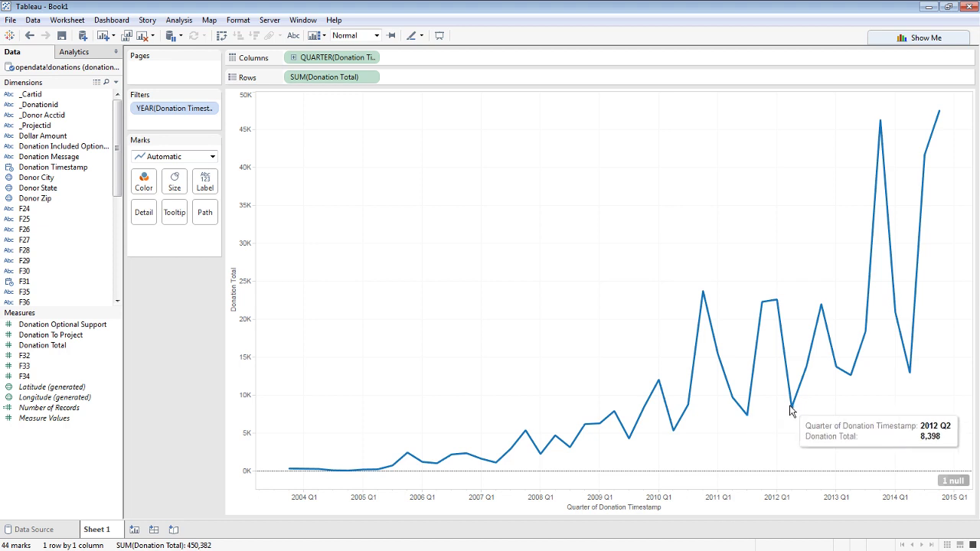
mouse_move(855, 382)
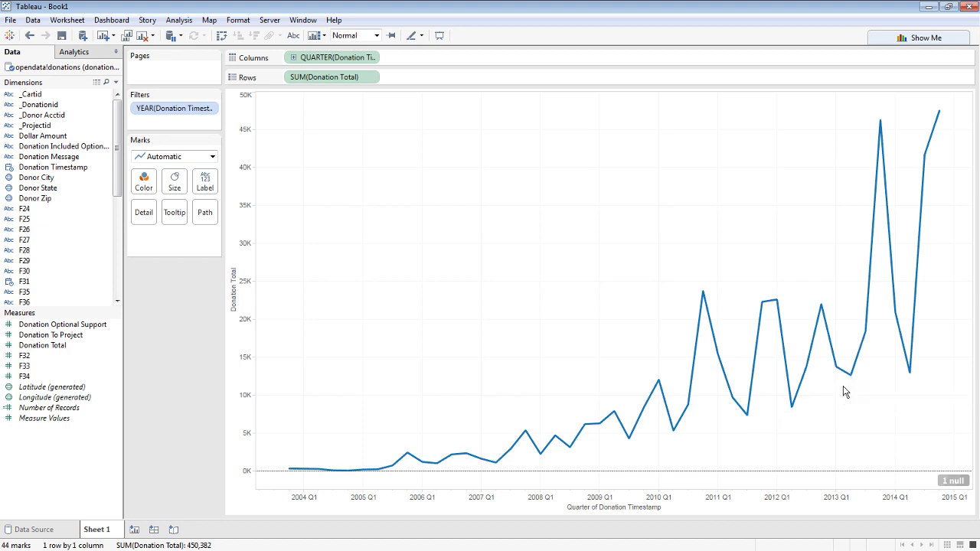
mouse_move(673, 434)
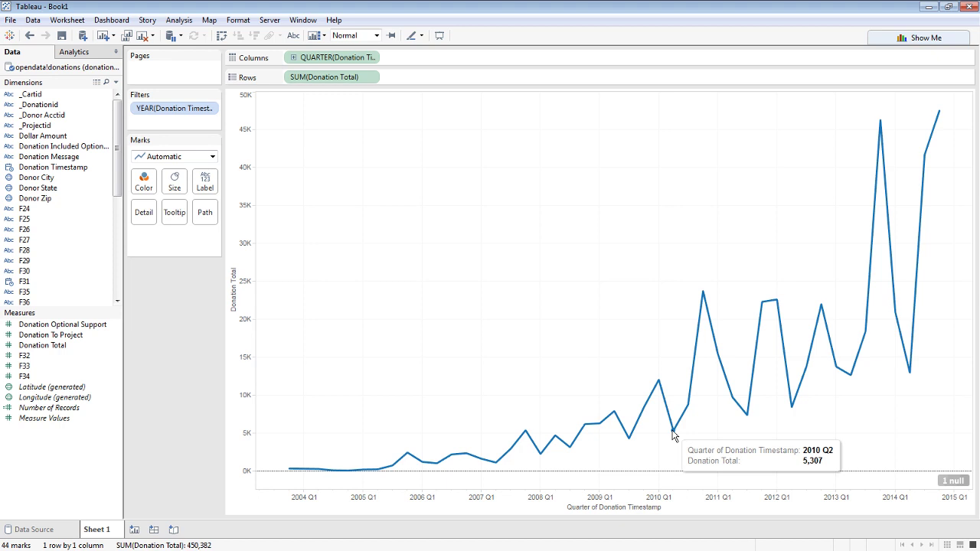
mouse_move(750, 426)
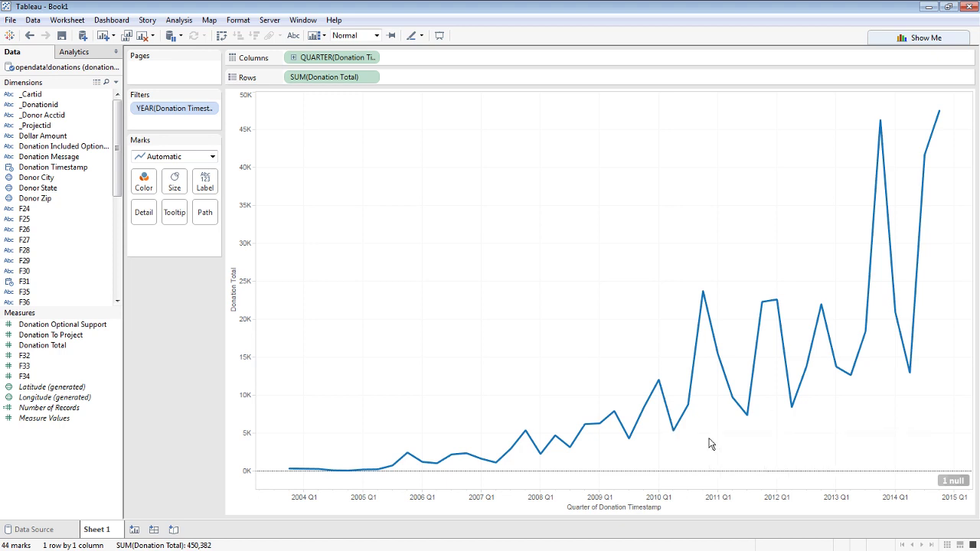
Step: Switch the quarter pill to discrete Quarter: Q2 dips to 64,124, Q4 peaks at 186,897
click(371, 58)
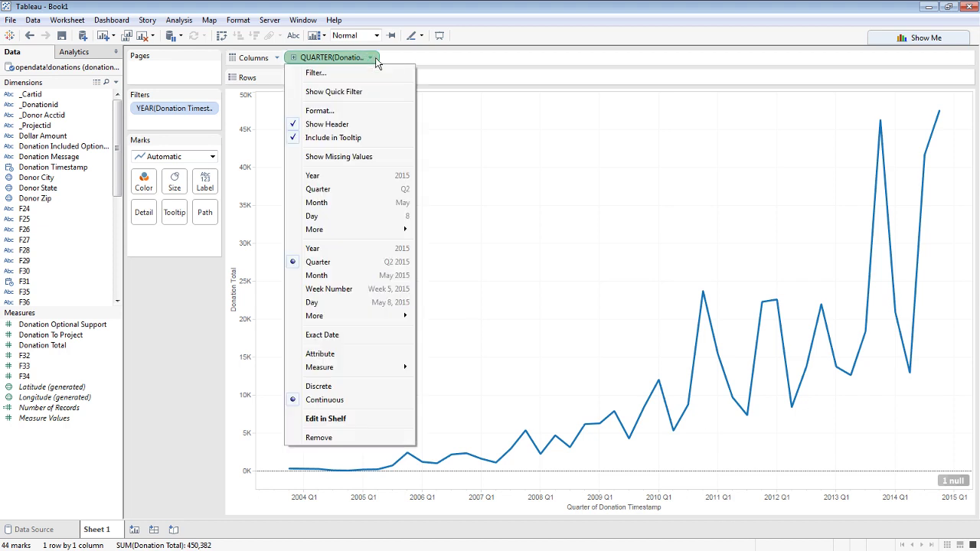
click(369, 196)
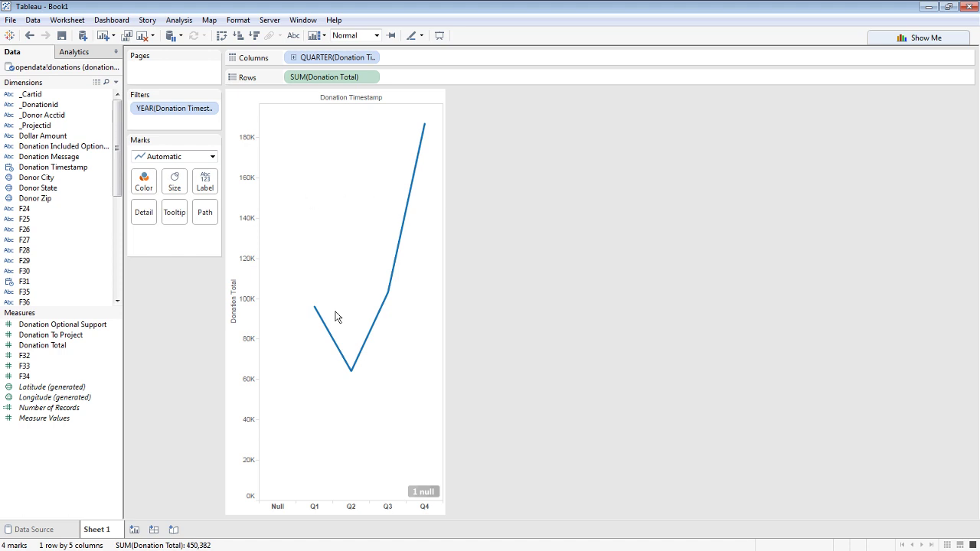
mouse_move(354, 377)
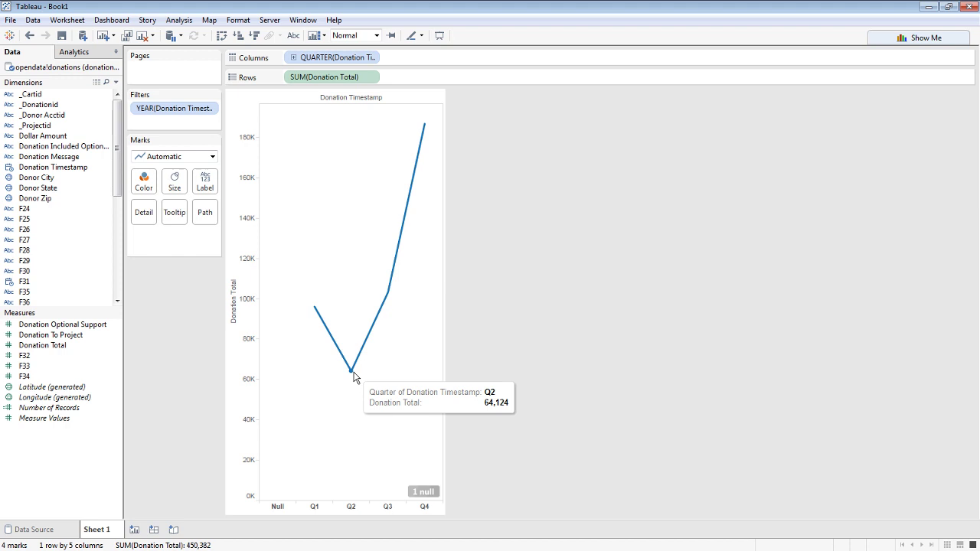
mouse_move(425, 141)
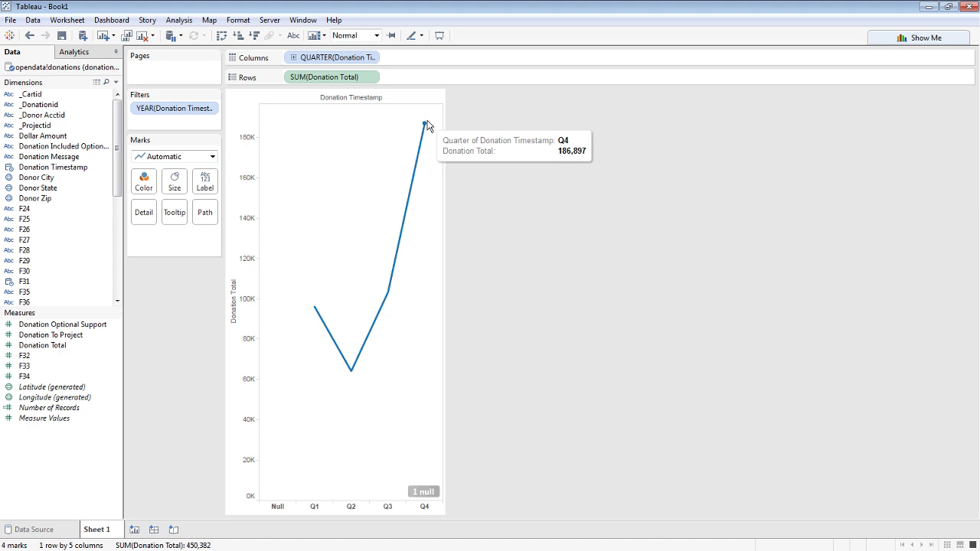
Step: Set QUARTER(Donation Timestamp) back to continuous quarters, 44 marks from 2004 Q1 to 2015 Q1
click(373, 58)
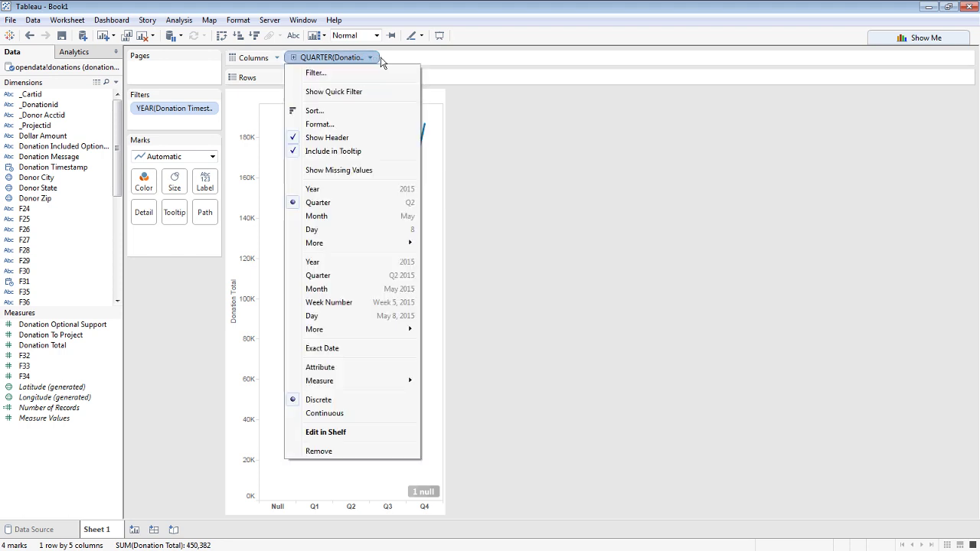
click(524, 175)
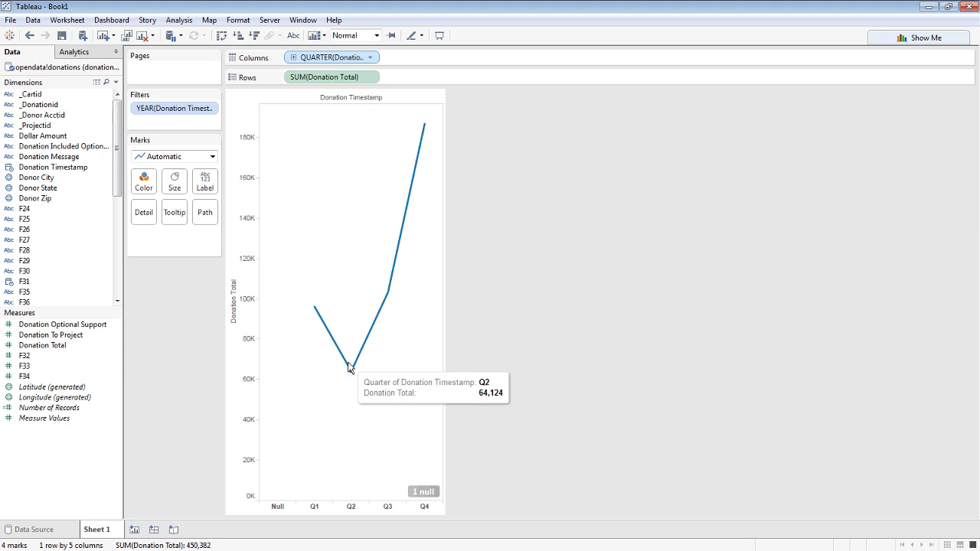
click(373, 58)
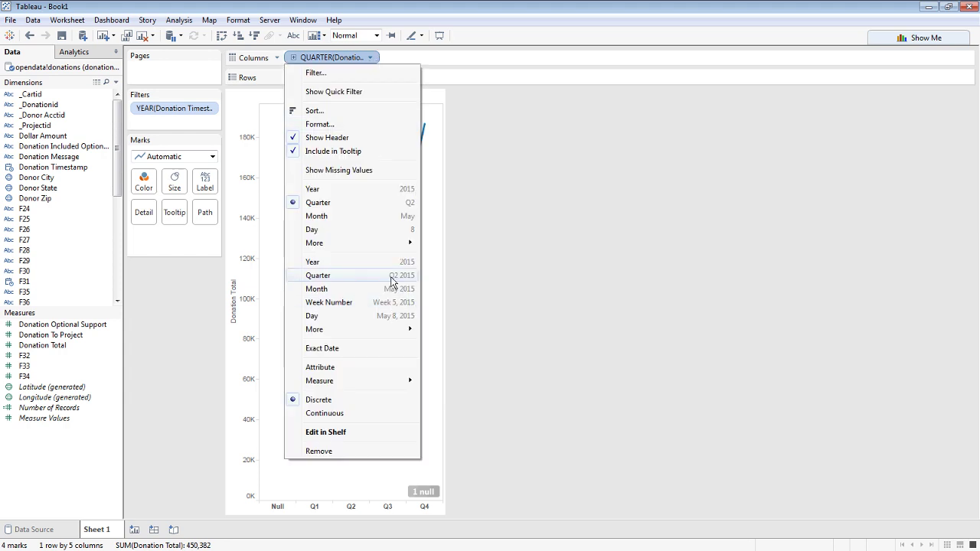
click(392, 280)
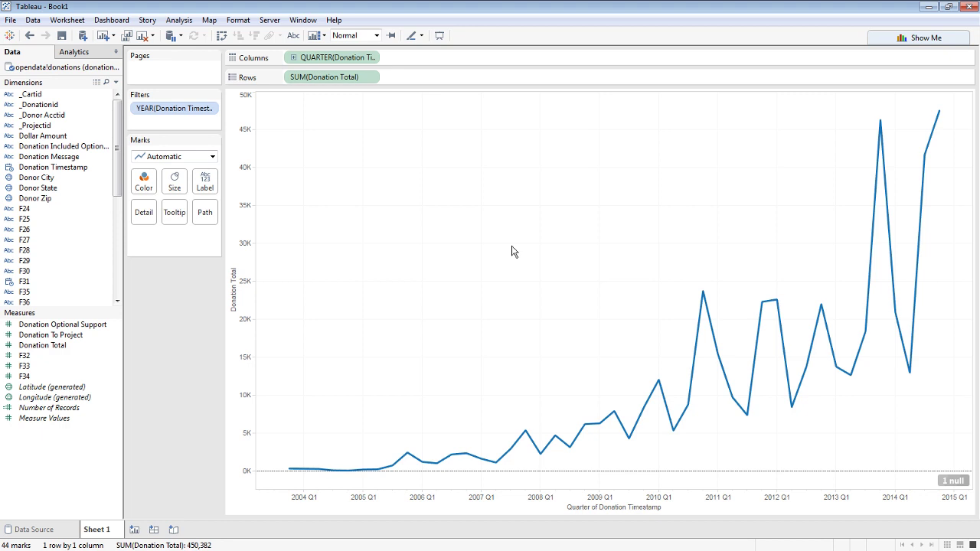
mouse_move(705, 299)
mouse_move(746, 423)
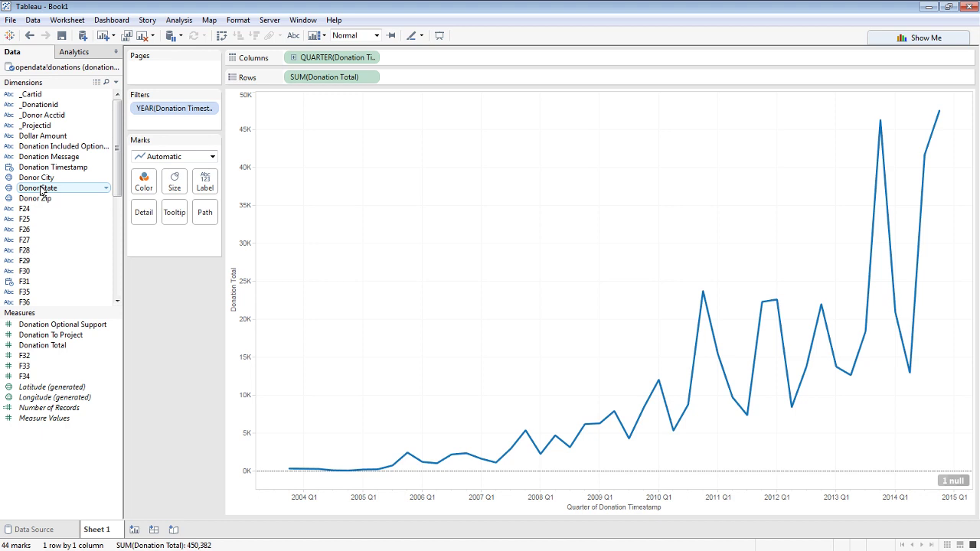
Step: Colour the quarterly line by Donor State, adding all 57 states to the legend
drag(38, 188, 138, 185)
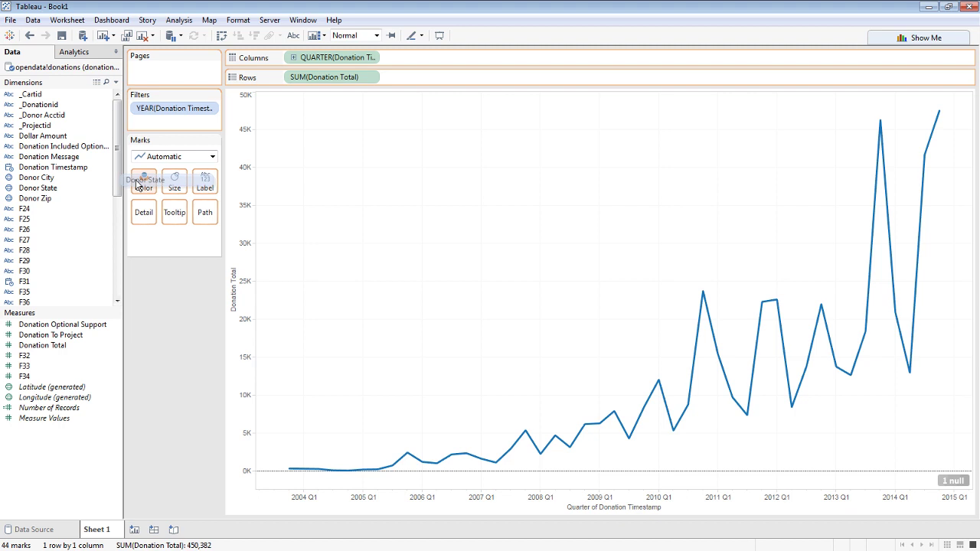
drag(137, 185, 138, 185)
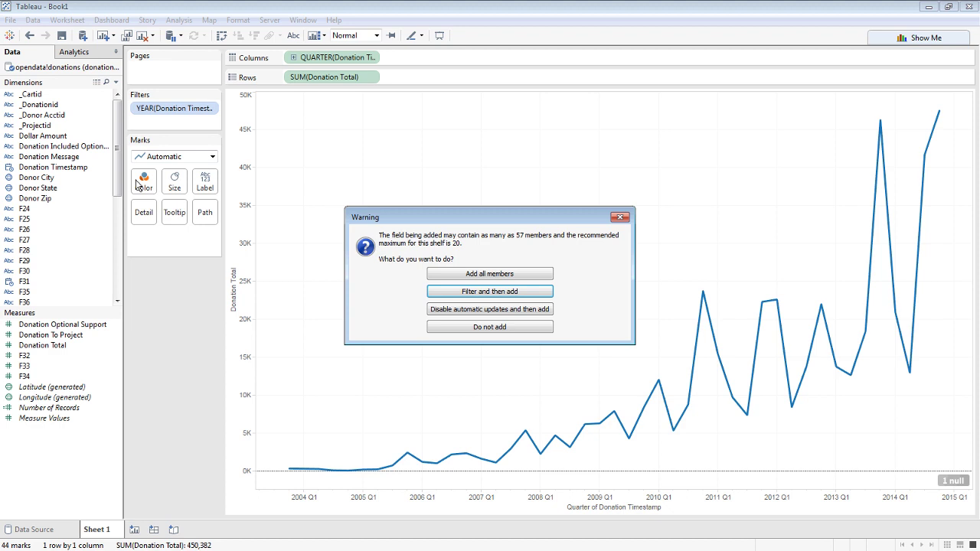
click(488, 275)
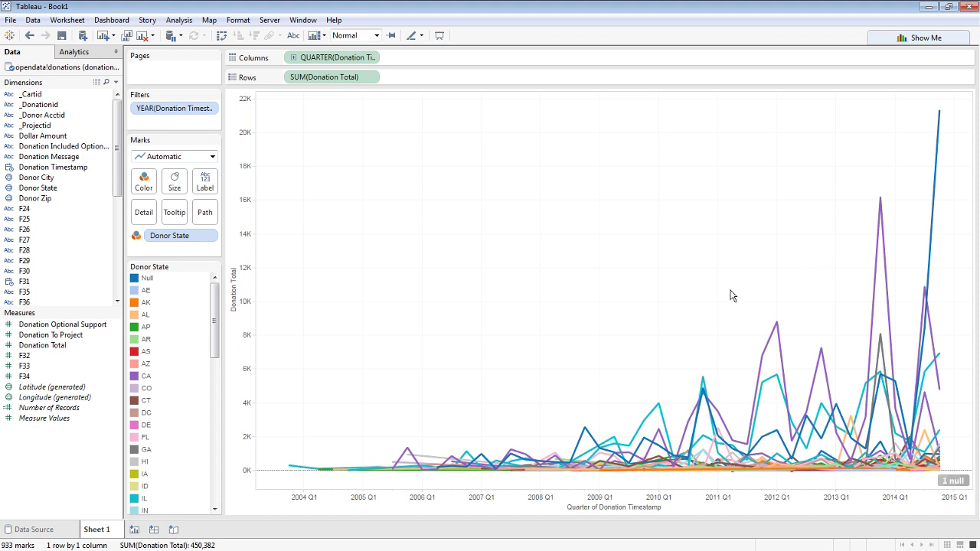
mouse_move(783, 337)
mouse_move(879, 202)
click(880, 201)
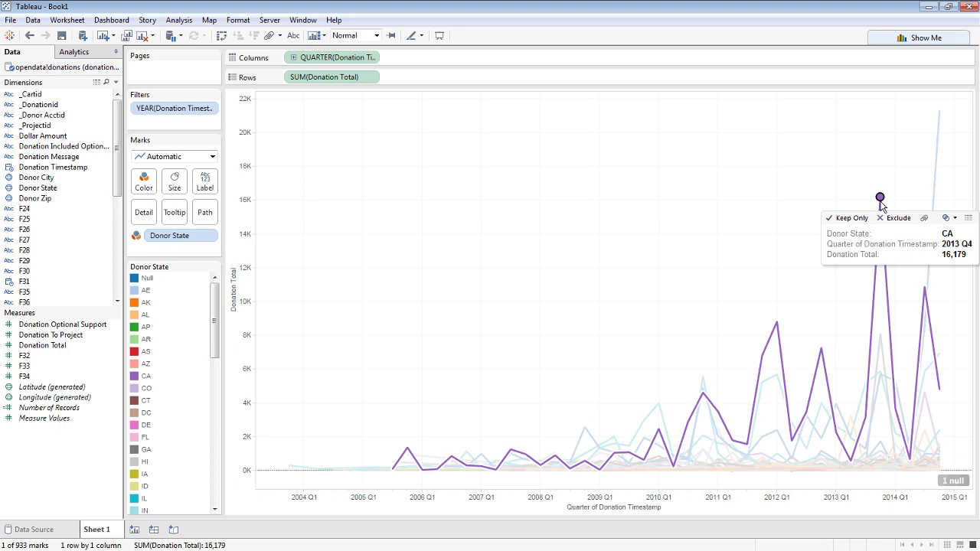
click(812, 181)
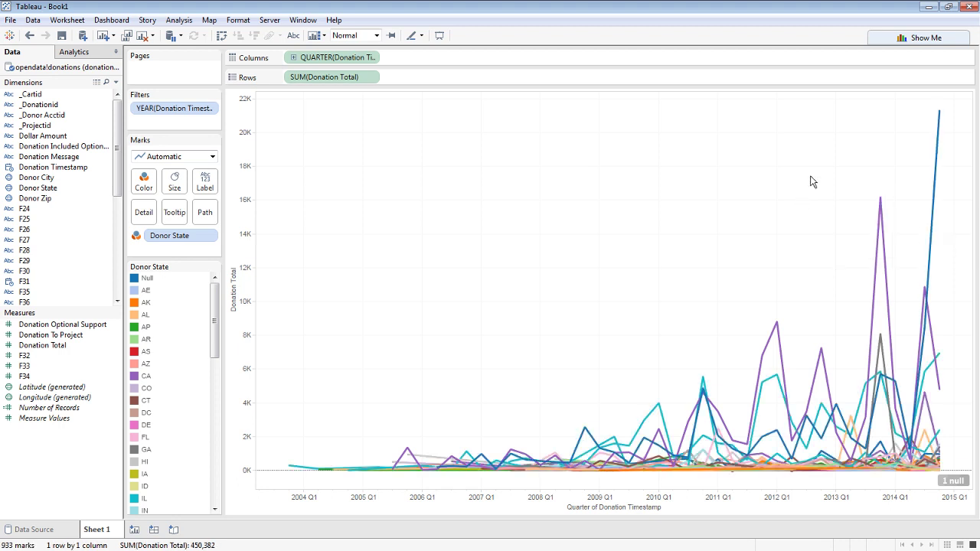
click(936, 127)
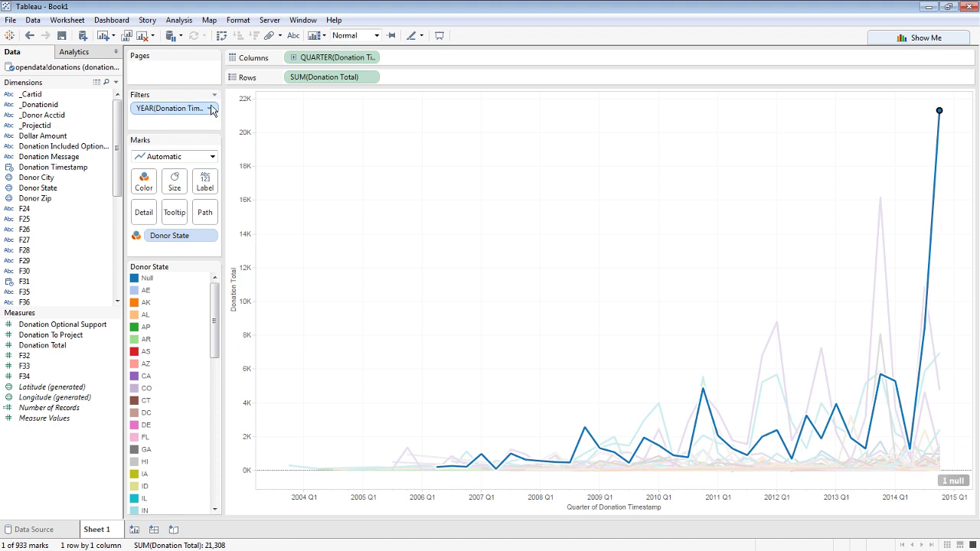
Step: Exclude the Null donor state's 2014 Q4 spike, leaving 932 marks totalling 429,074
click(940, 112)
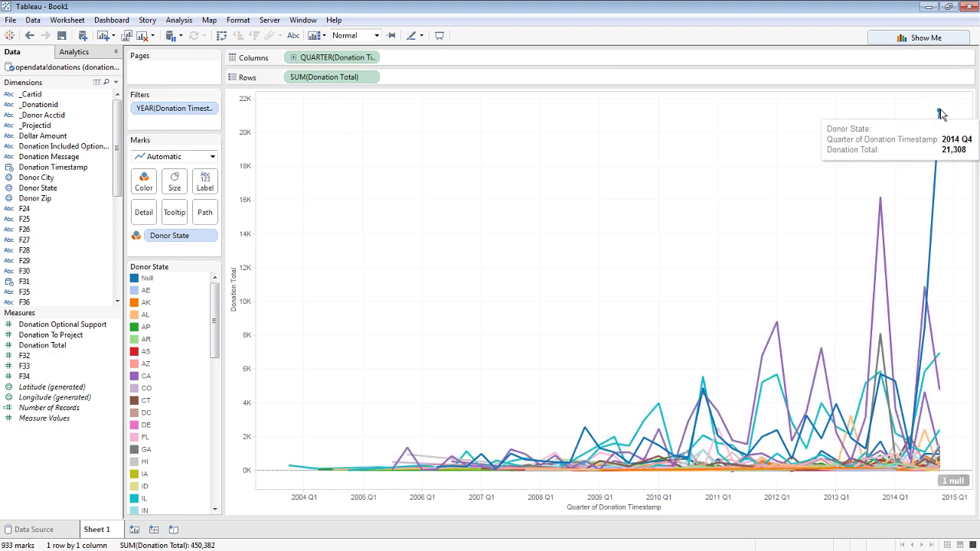
click(941, 113)
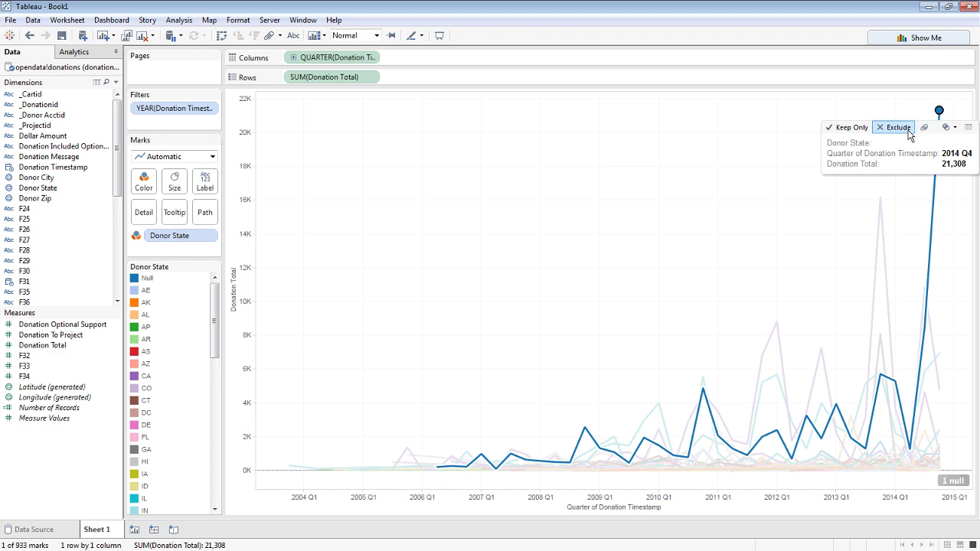
click(897, 127)
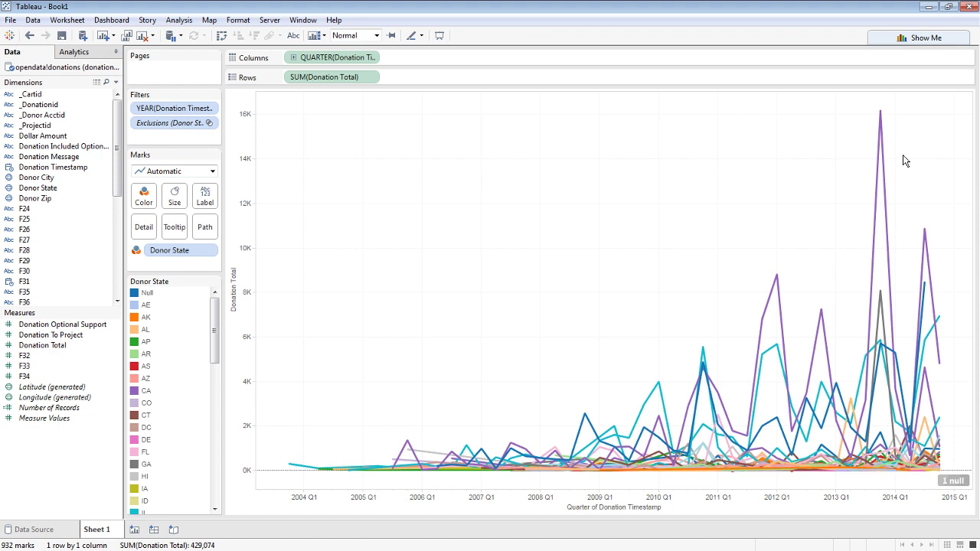
mouse_move(880, 165)
click(585, 413)
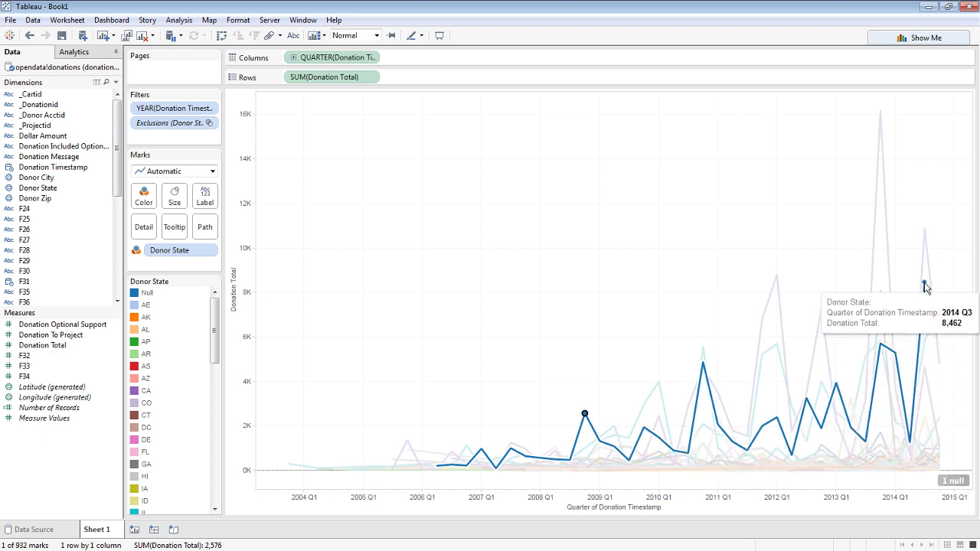
mouse_move(926, 294)
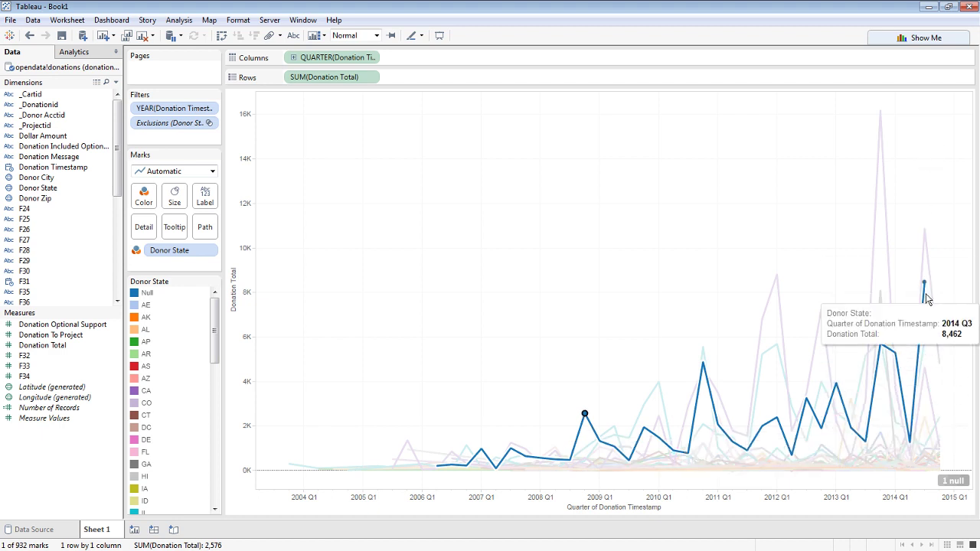
click(472, 254)
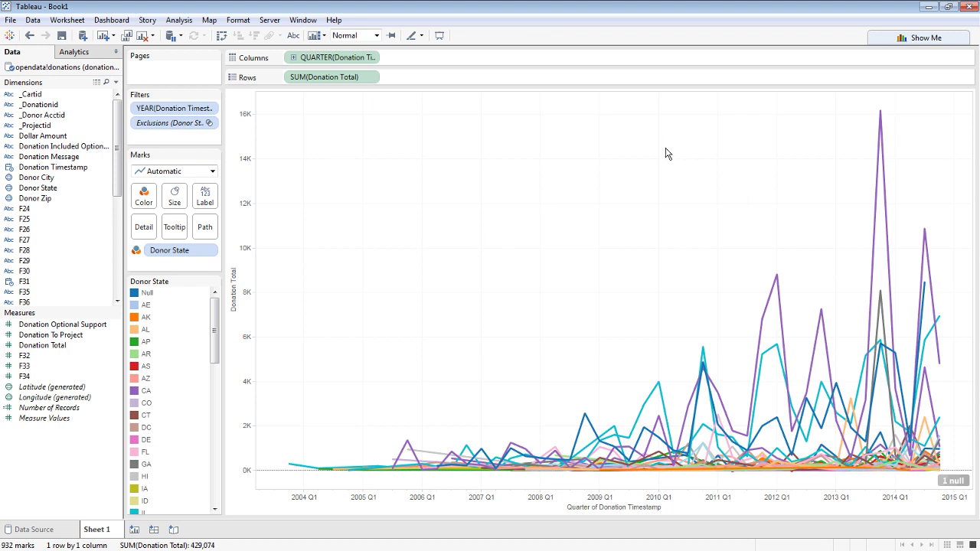
click(882, 126)
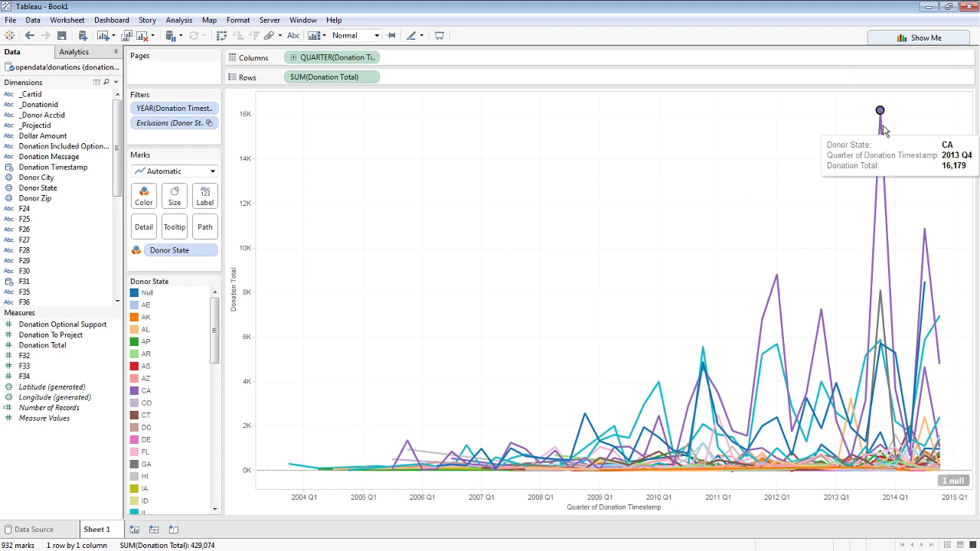
click(777, 354)
click(634, 233)
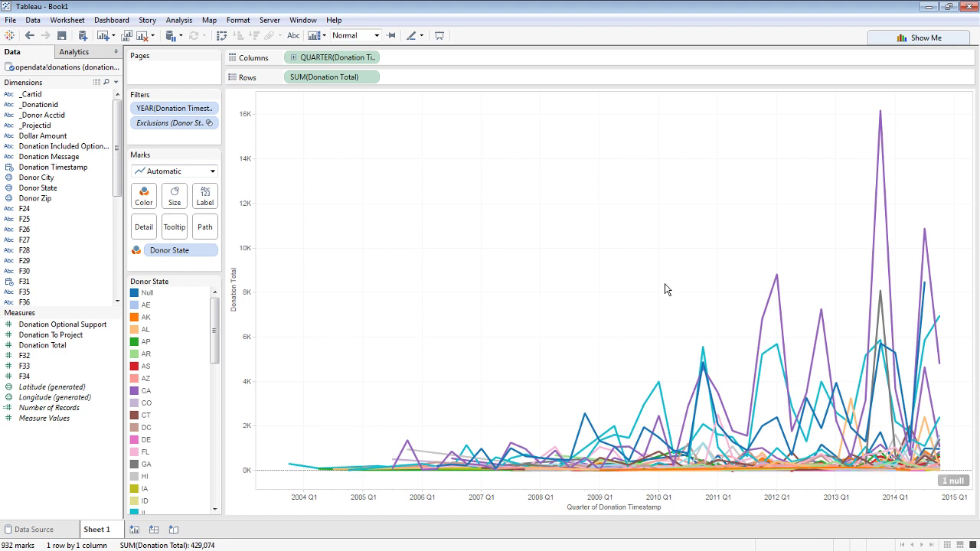
click(704, 351)
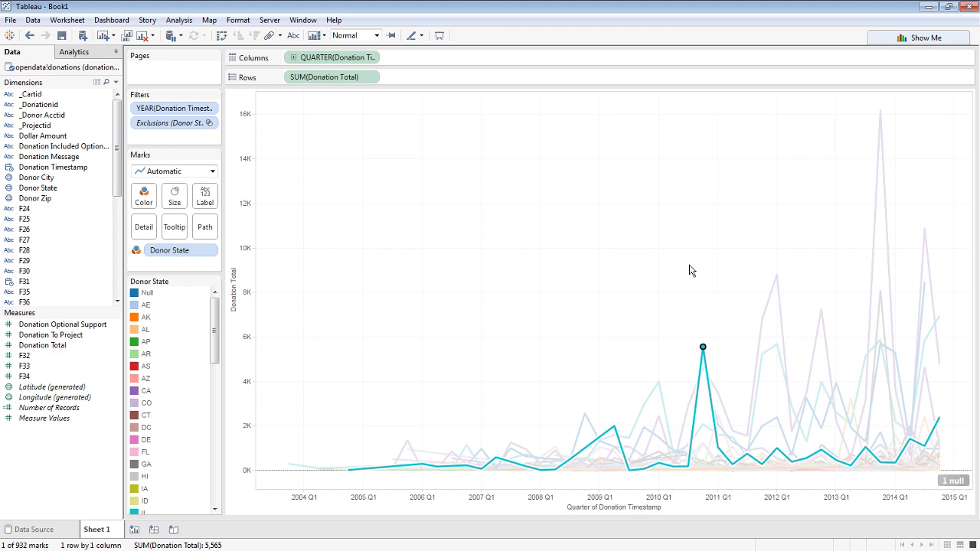
click(662, 340)
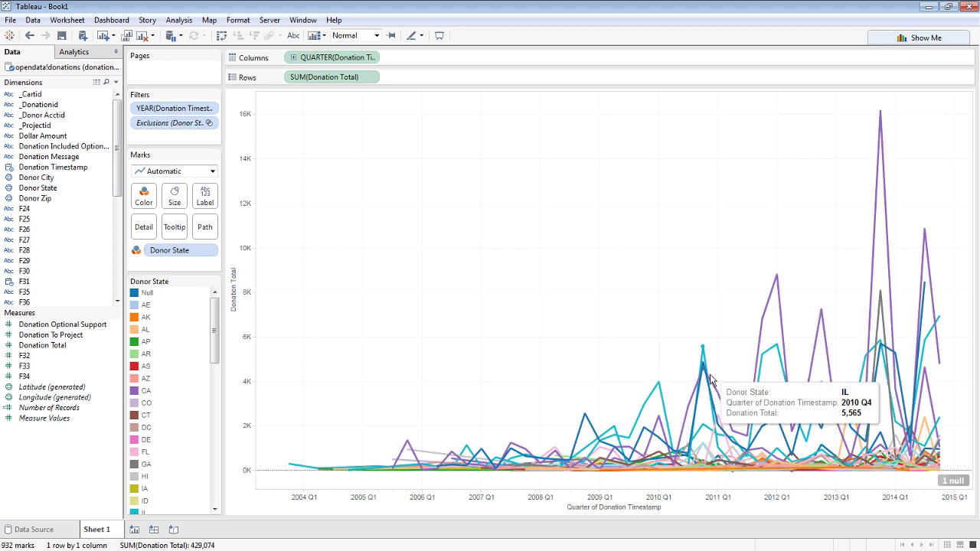
click(703, 349)
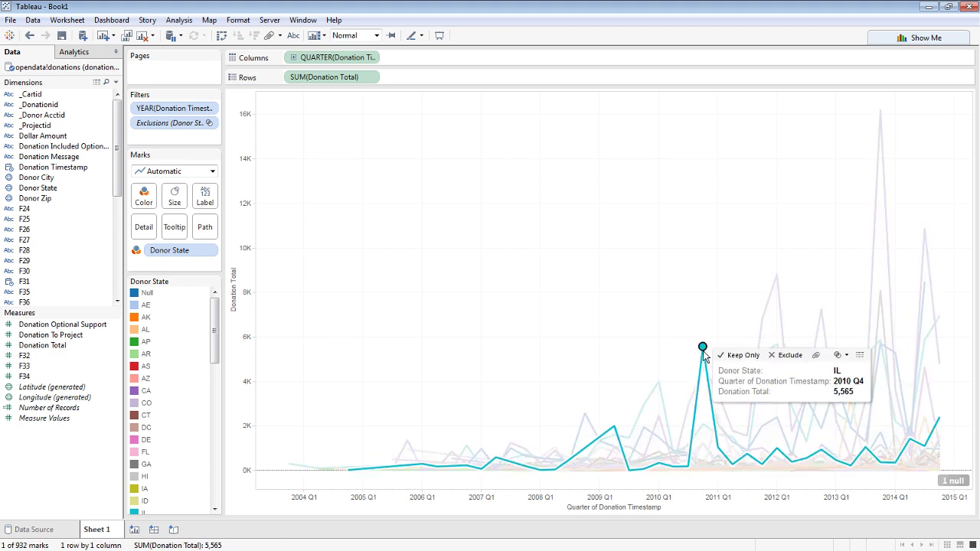
click(705, 384)
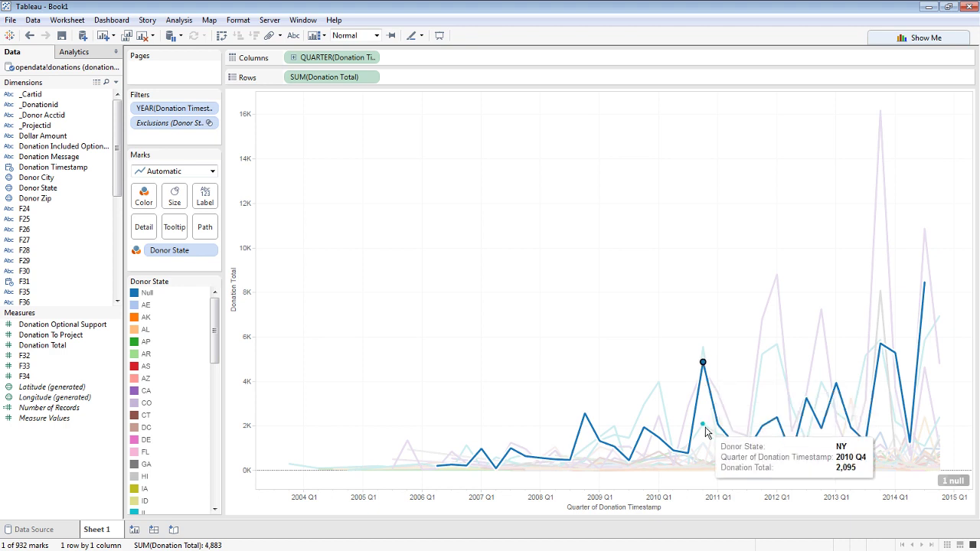
click(704, 425)
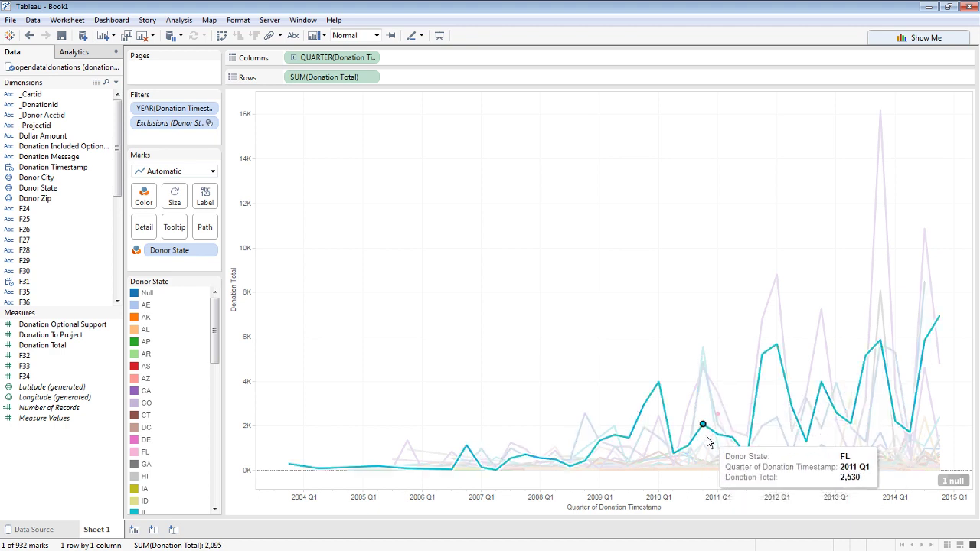
click(703, 443)
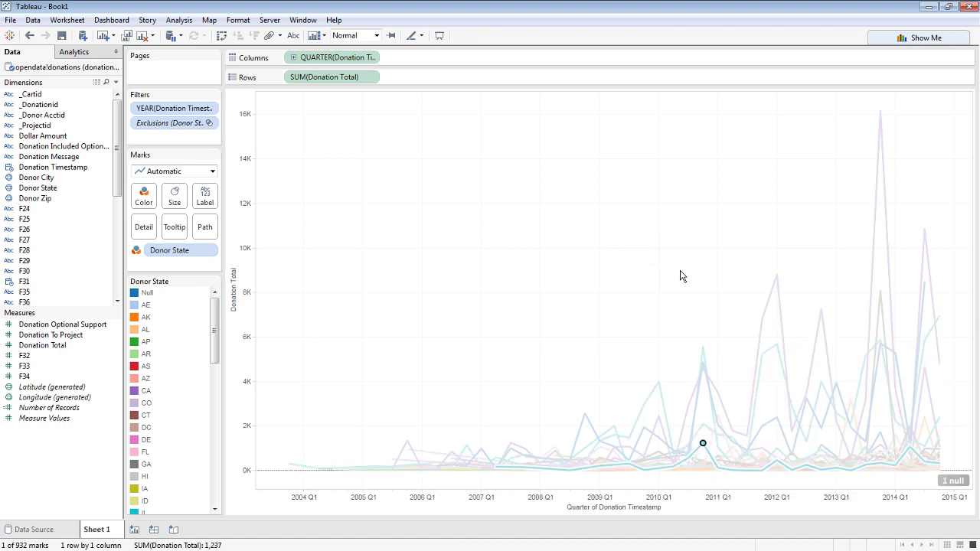
mouse_move(703, 446)
mouse_move(713, 464)
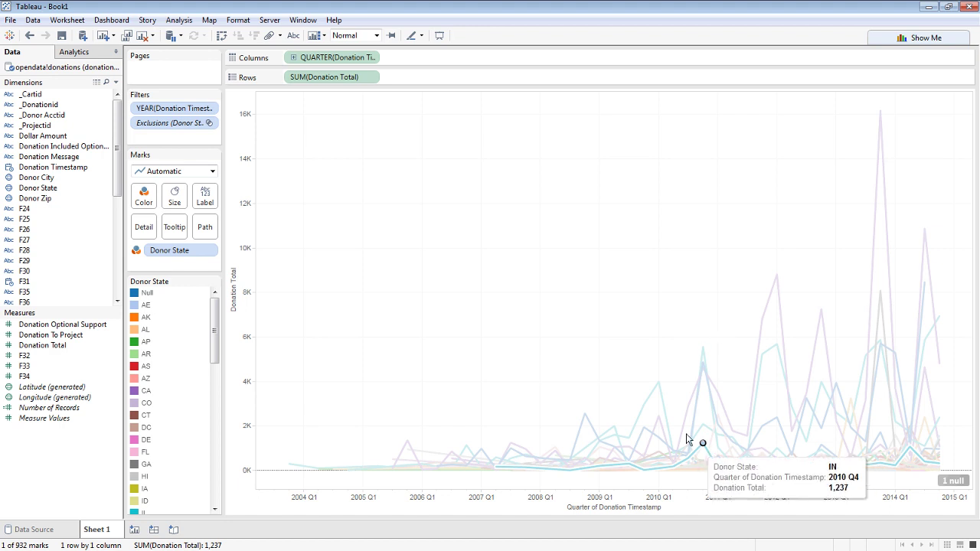
click(838, 307)
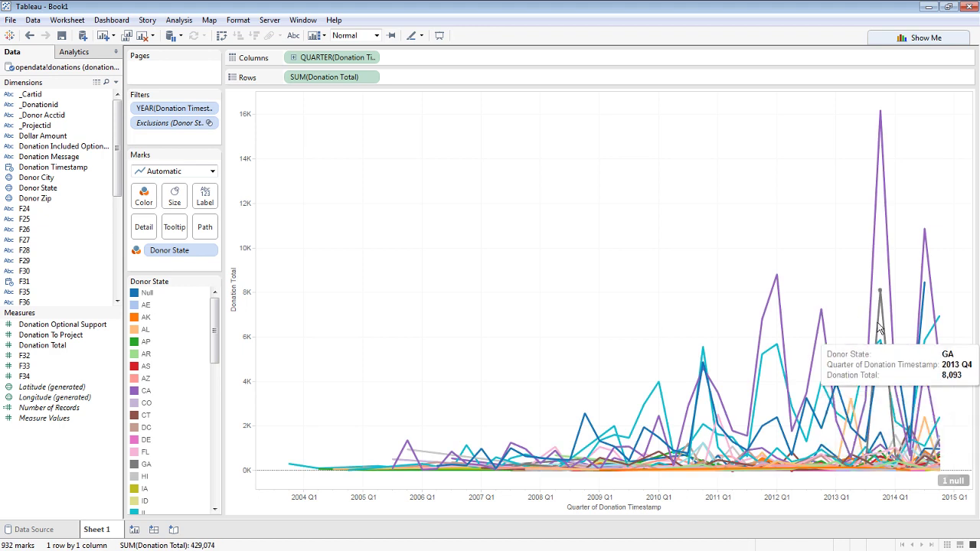
click(881, 291)
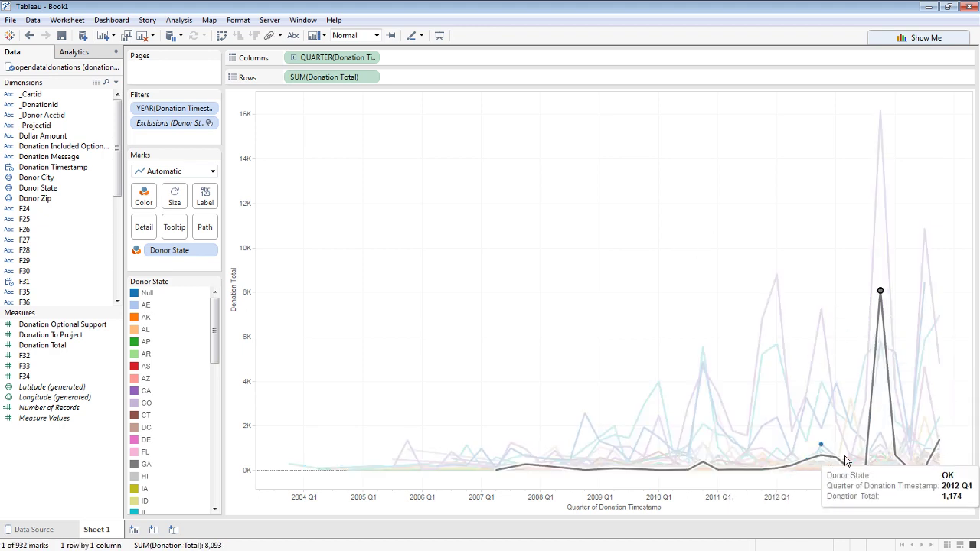
mouse_move(881, 295)
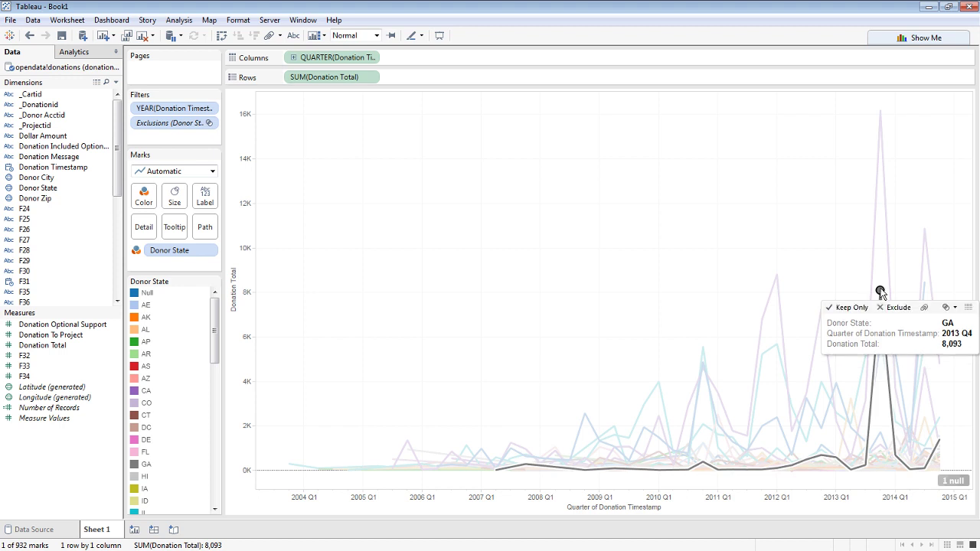
click(563, 223)
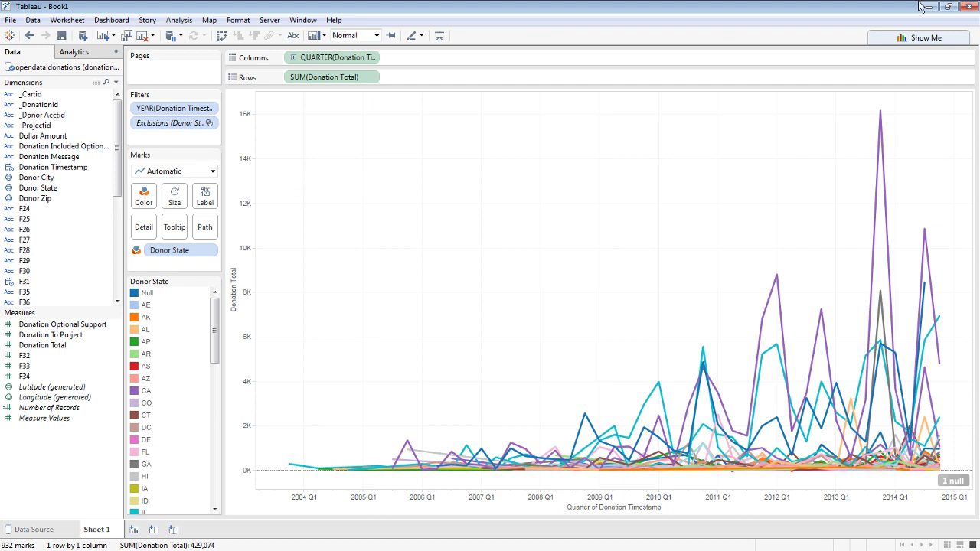
Step: Convert the line chart to a treemap of state-quarter tiles, CA 2013 Q4 largest at 16,179
click(927, 37)
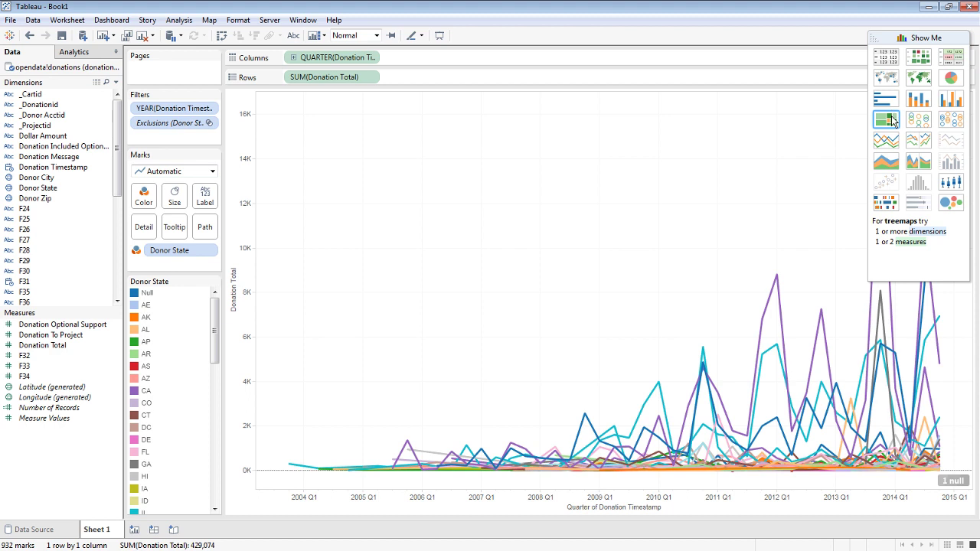
click(893, 120)
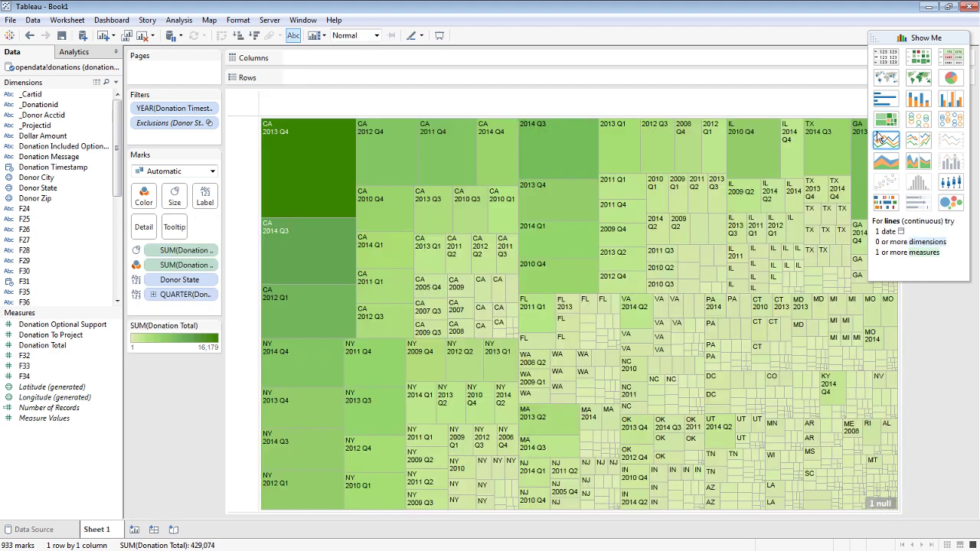
click(925, 42)
click(925, 40)
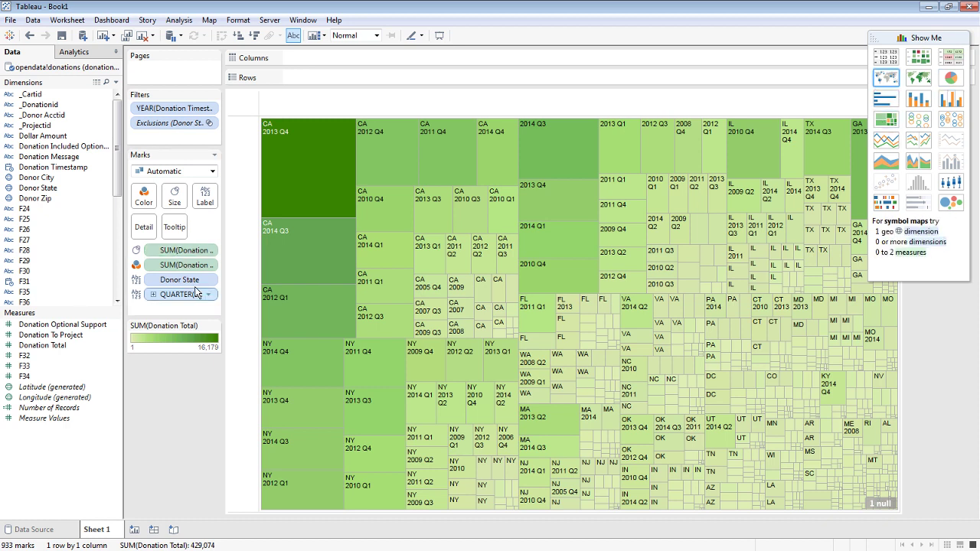
mouse_move(327, 268)
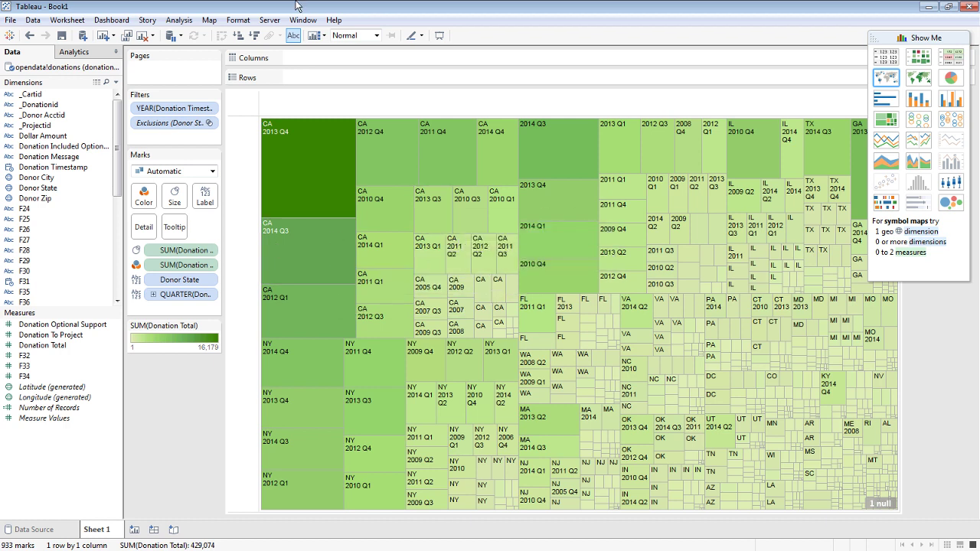
mouse_move(352, 153)
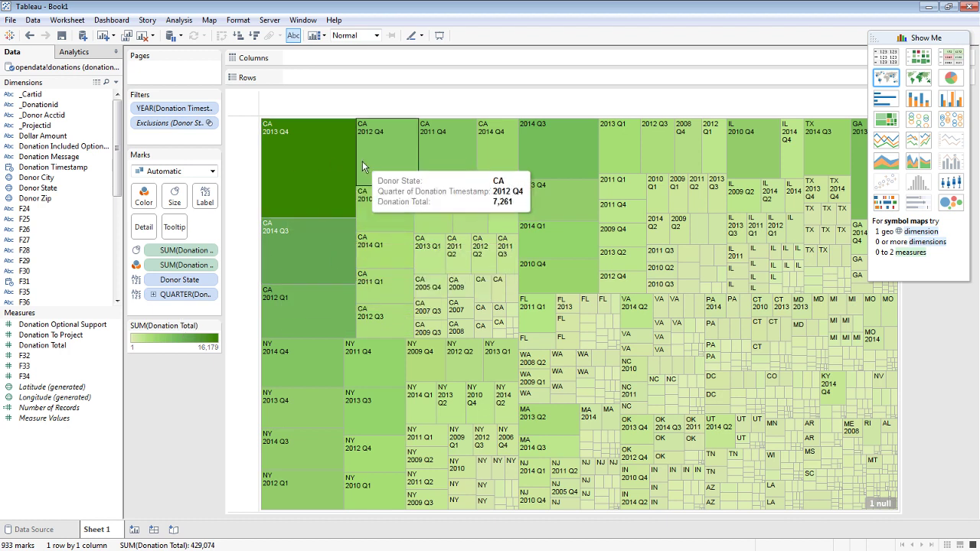
mouse_move(336, 169)
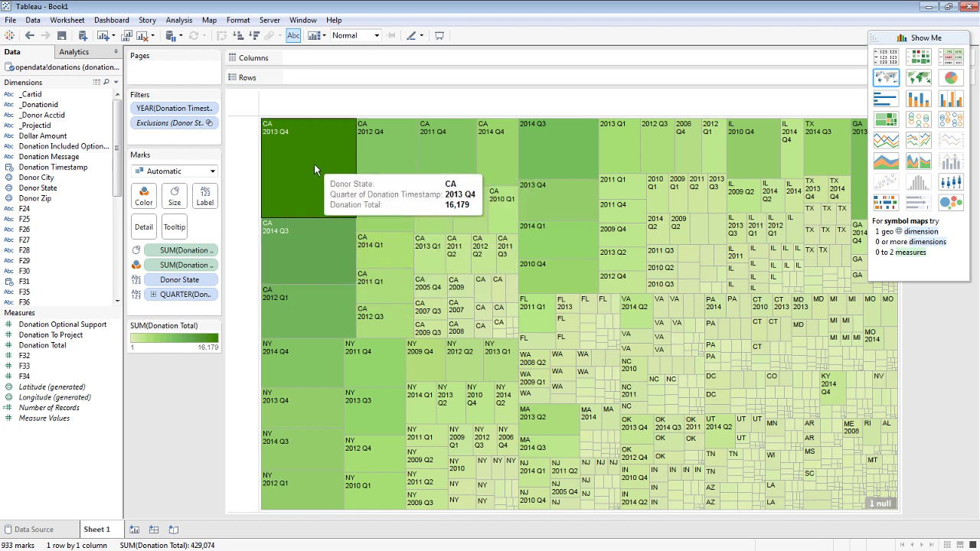
mouse_move(388, 174)
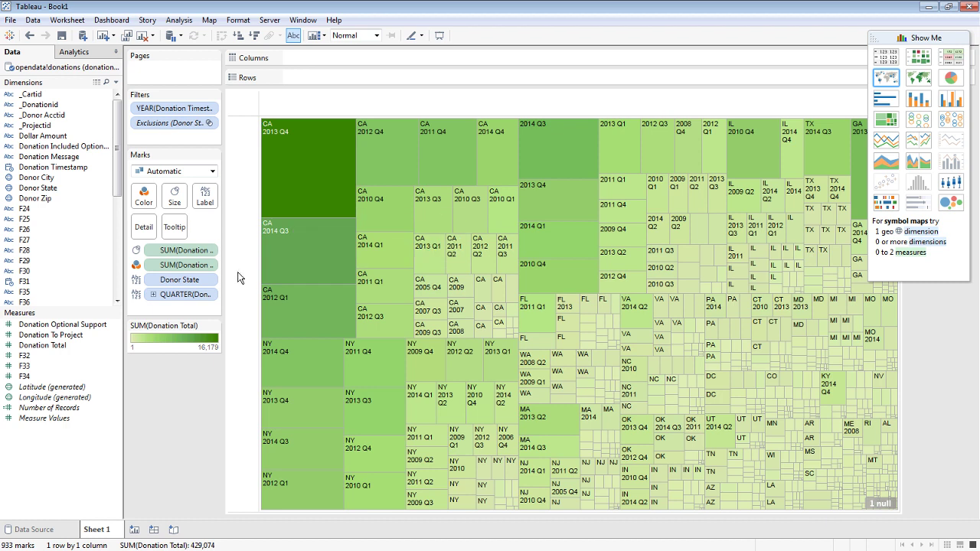
click(205, 297)
click(196, 300)
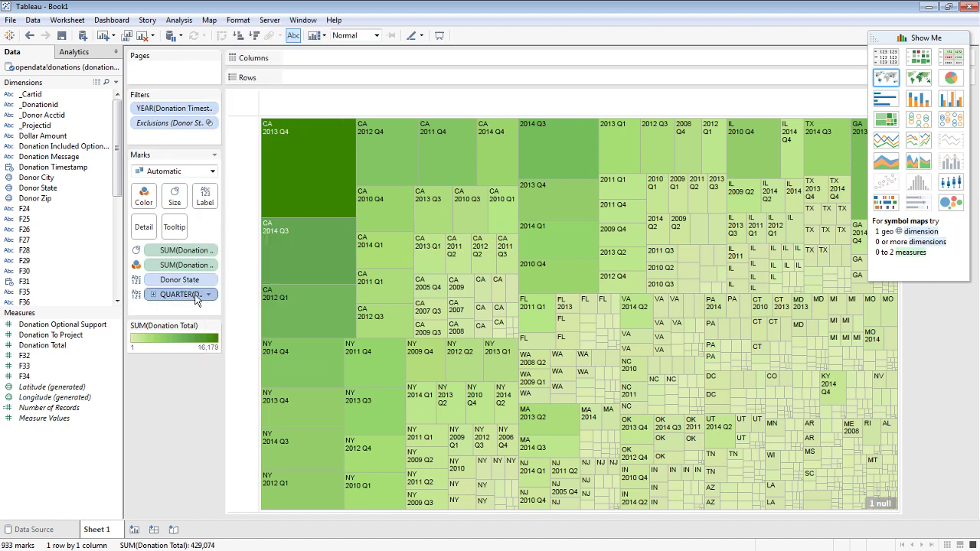
right_click(195, 300)
click(236, 358)
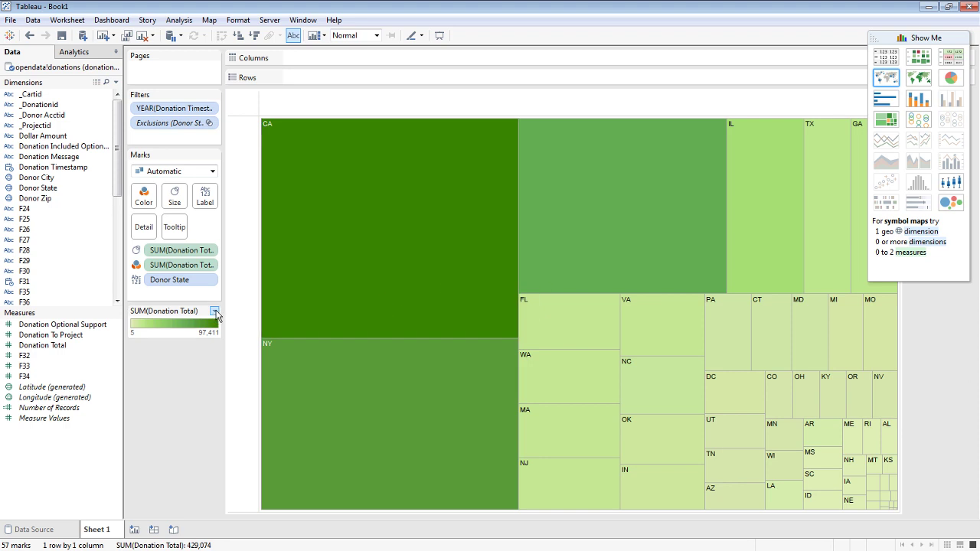
click(215, 314)
click(359, 213)
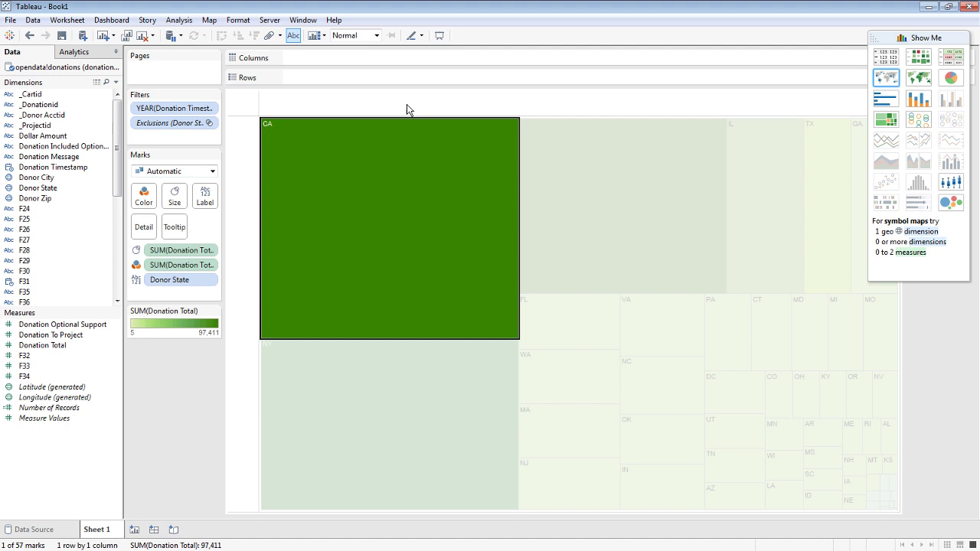
click(460, 145)
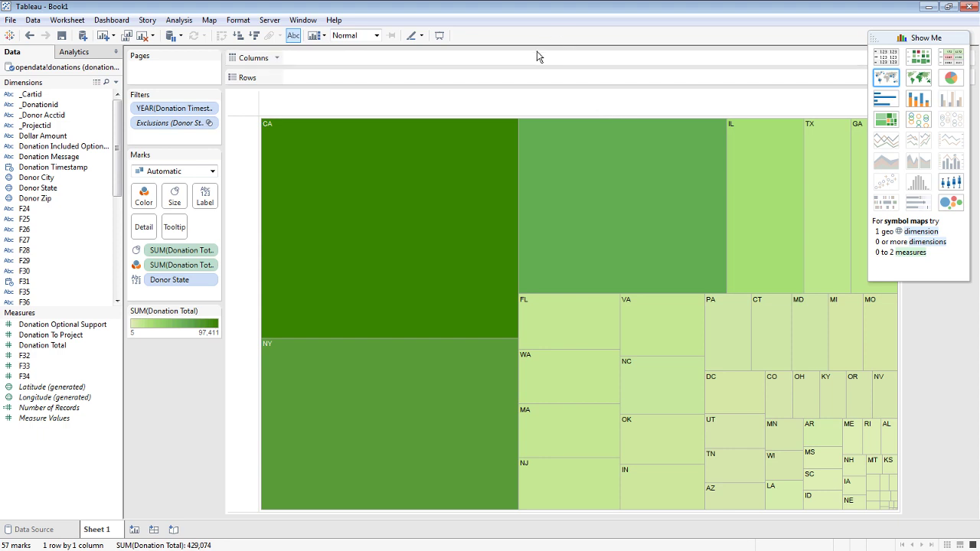
mouse_move(635, 155)
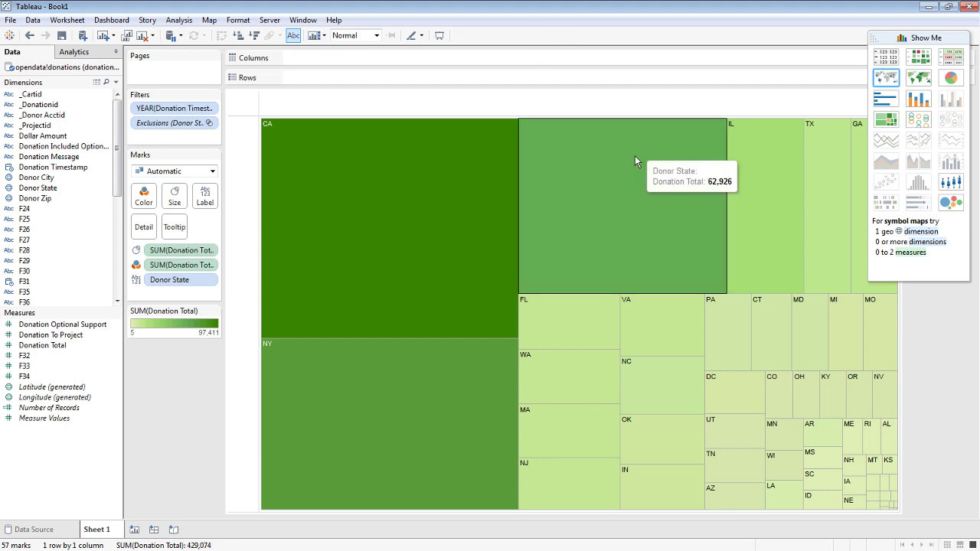
Step: Exclude the unlabelled 62,926 state tile, leaving 56 marks totalling 366,148
right_click(591, 161)
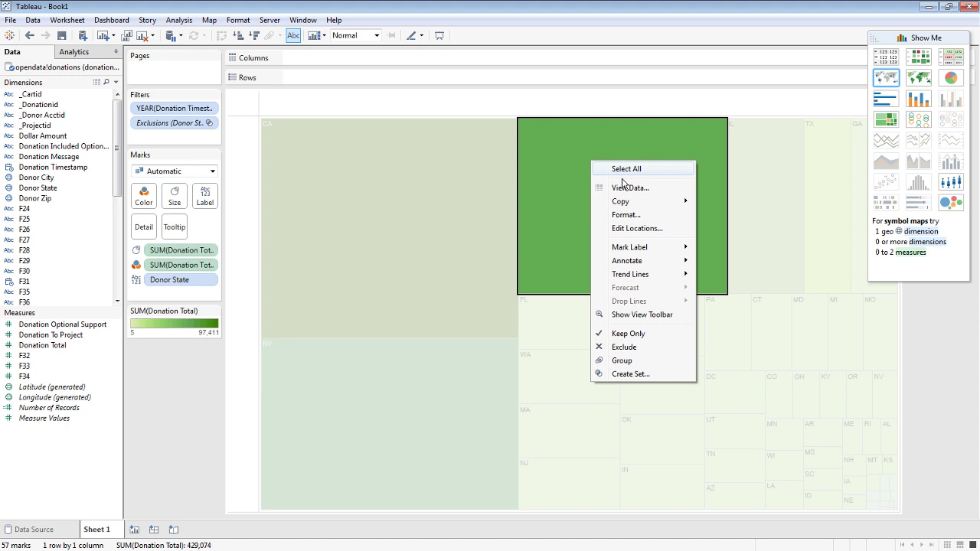
click(624, 347)
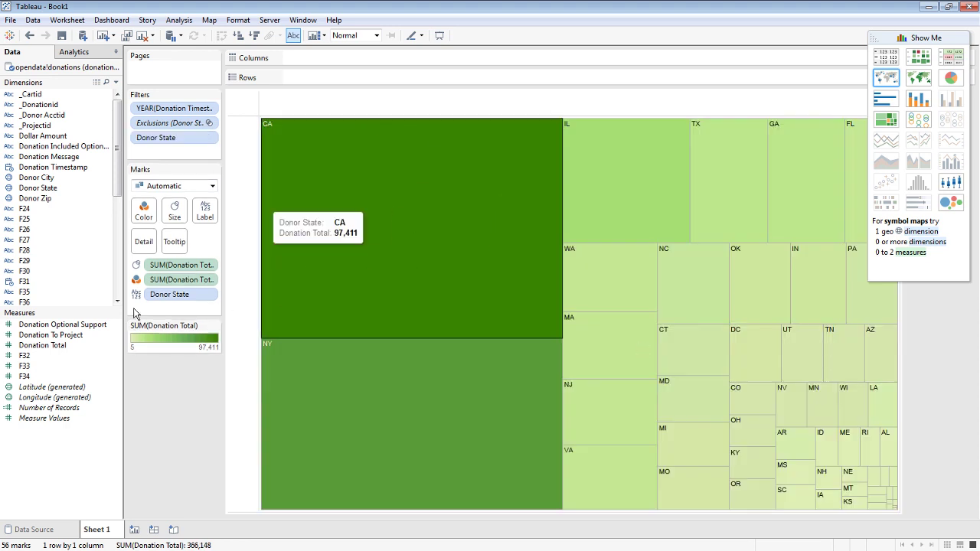
click(214, 326)
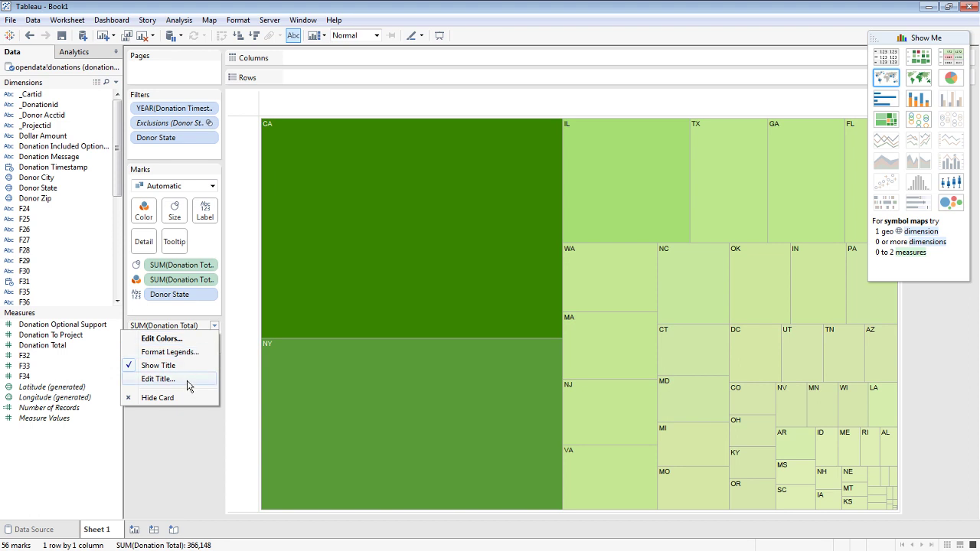
Step: Enable custom Start and End values in the legend's advanced colour settings
click(214, 328)
click(216, 327)
click(215, 329)
click(216, 328)
click(194, 339)
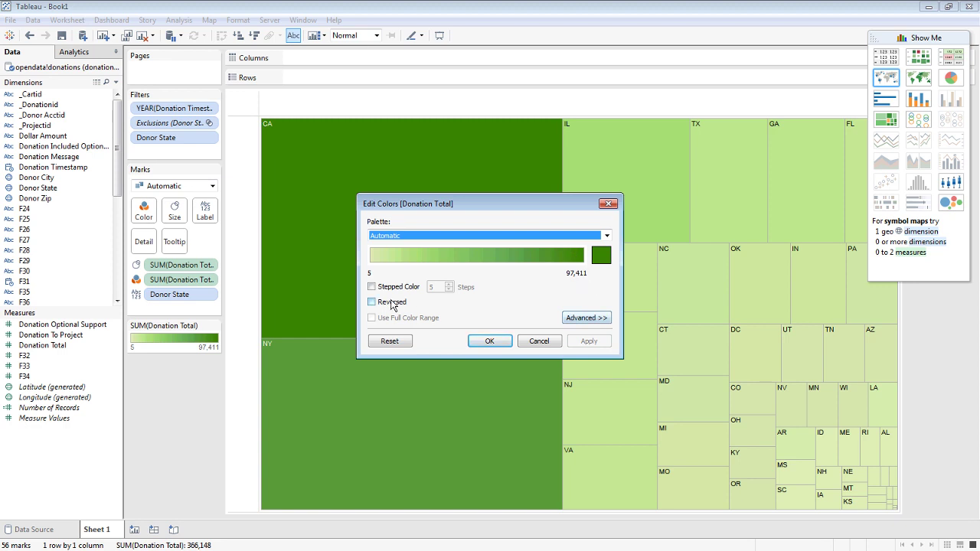
click(597, 320)
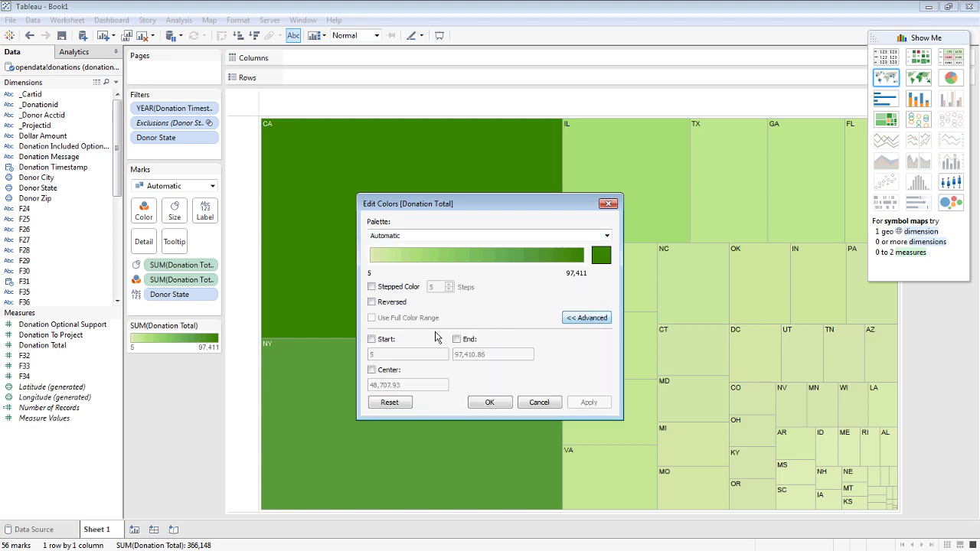
click(372, 340)
click(457, 340)
Step: Set the colour range End to 40000, then 20,000, and confirm the 5–20,000 scale
double_click(486, 354)
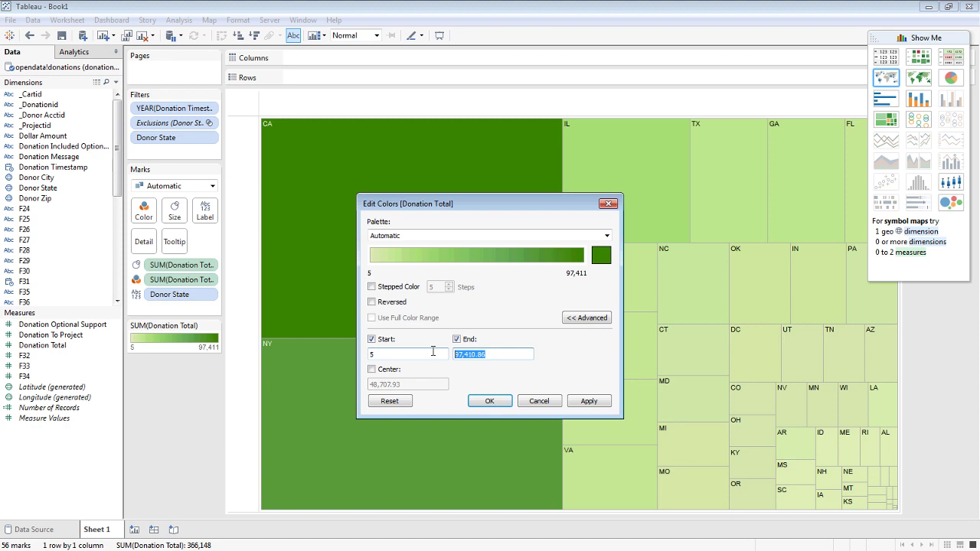
key(BackSpace)
text(40000)
click(586, 401)
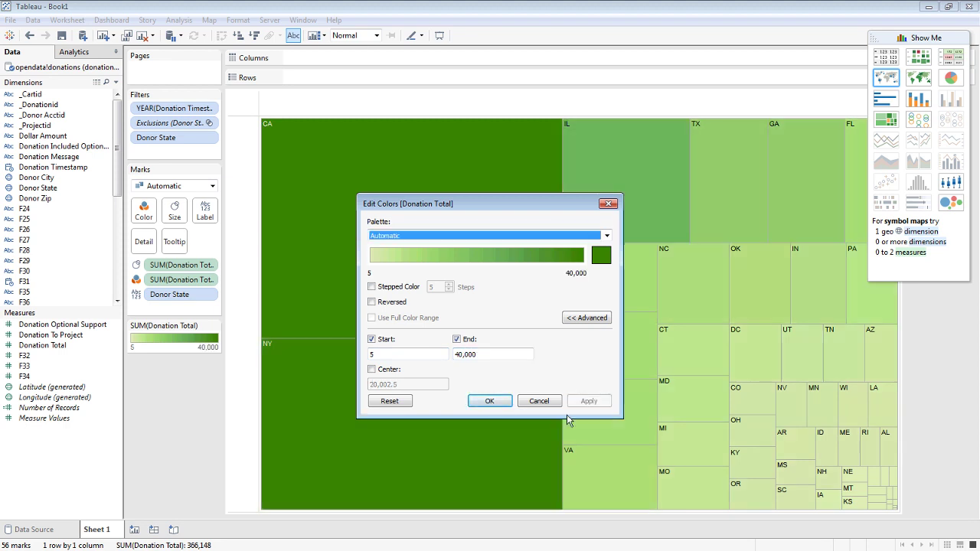
double_click(494, 356)
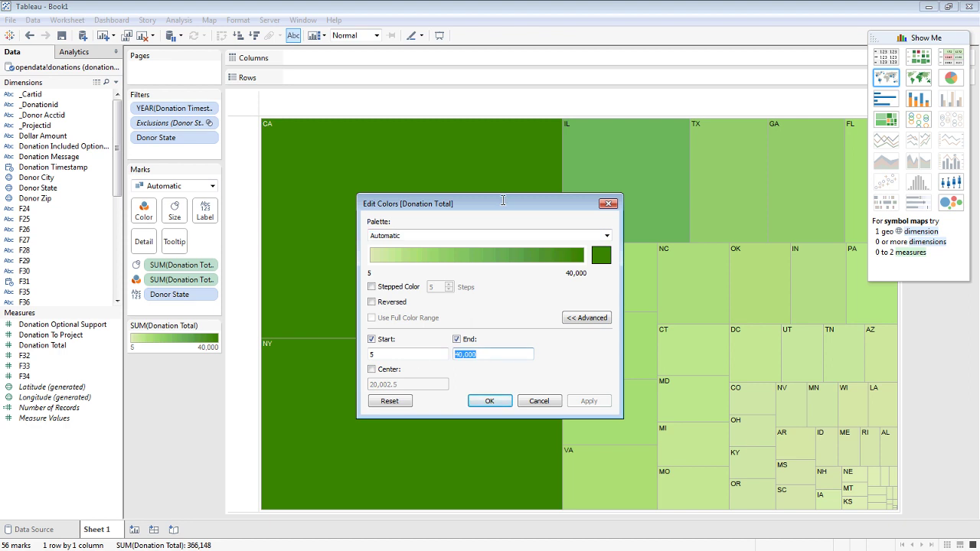
drag(503, 200, 462, 115)
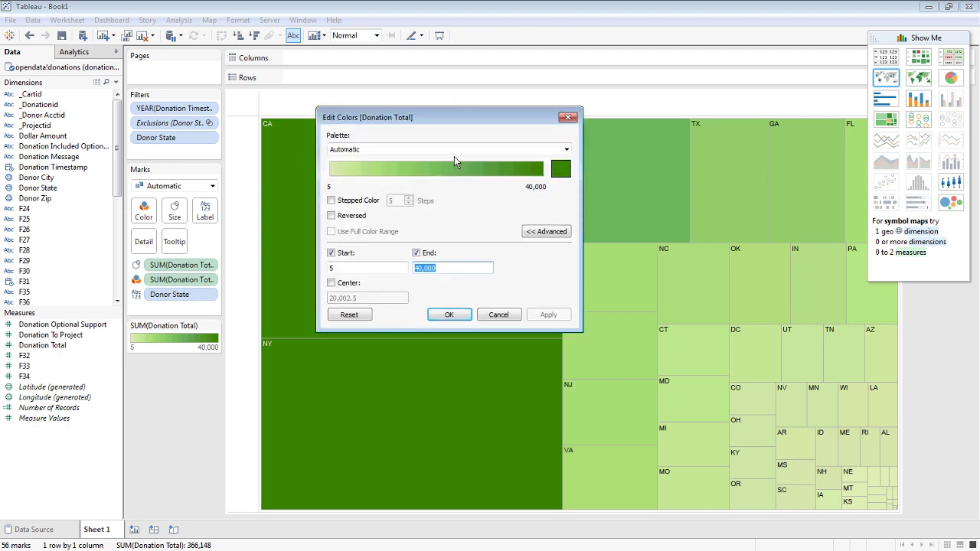
text(20,)
text(000)
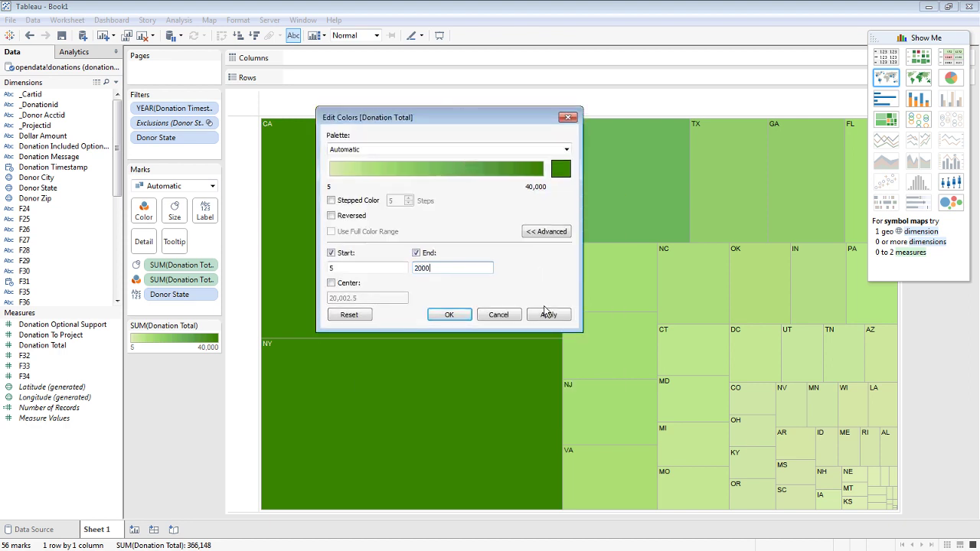
click(548, 317)
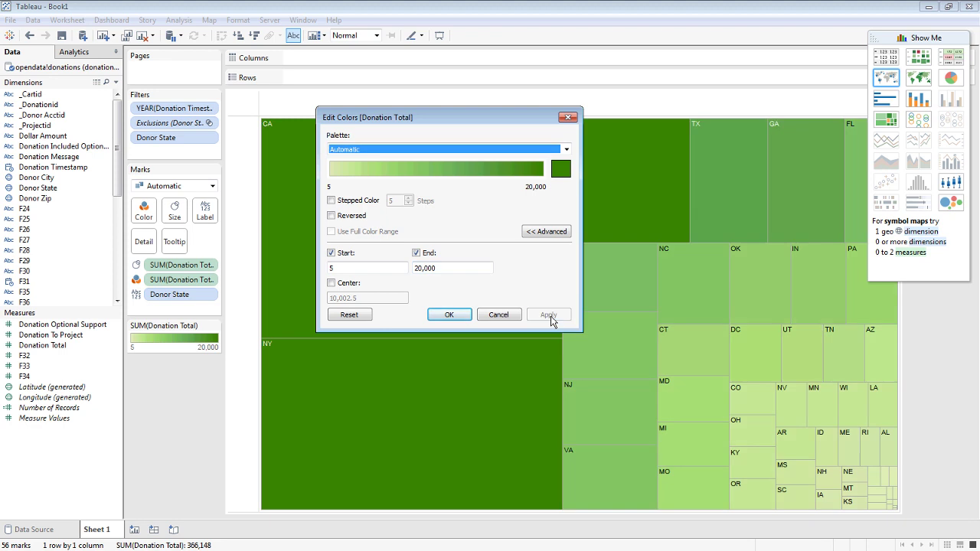
click(444, 317)
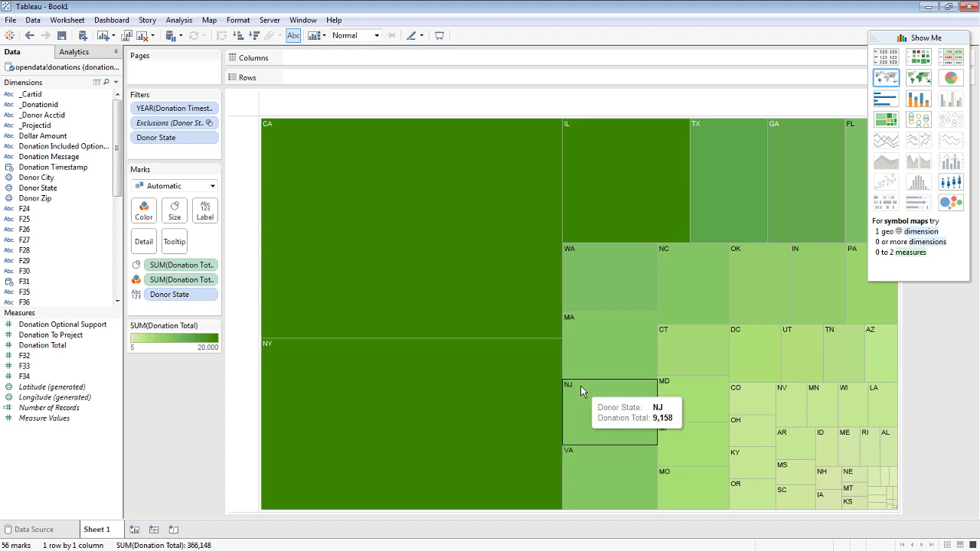
Step: Change the colour measure from SUM to AVG(Donation Total)
click(210, 281)
mouse_move(245, 392)
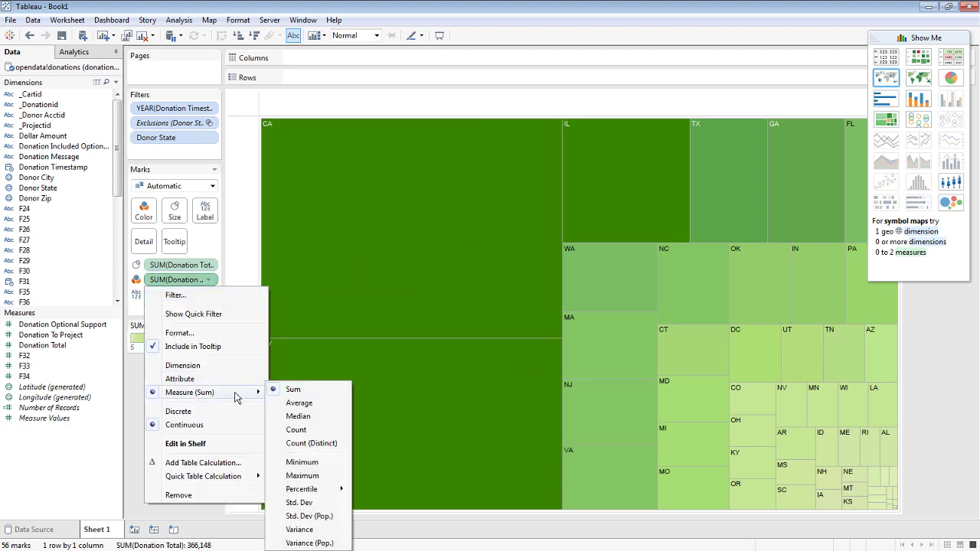
click(331, 403)
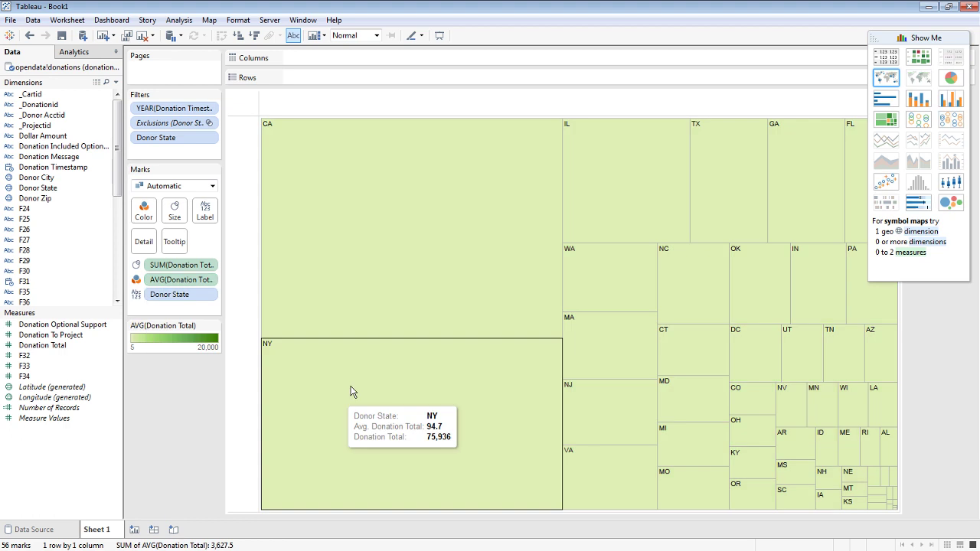
click(213, 327)
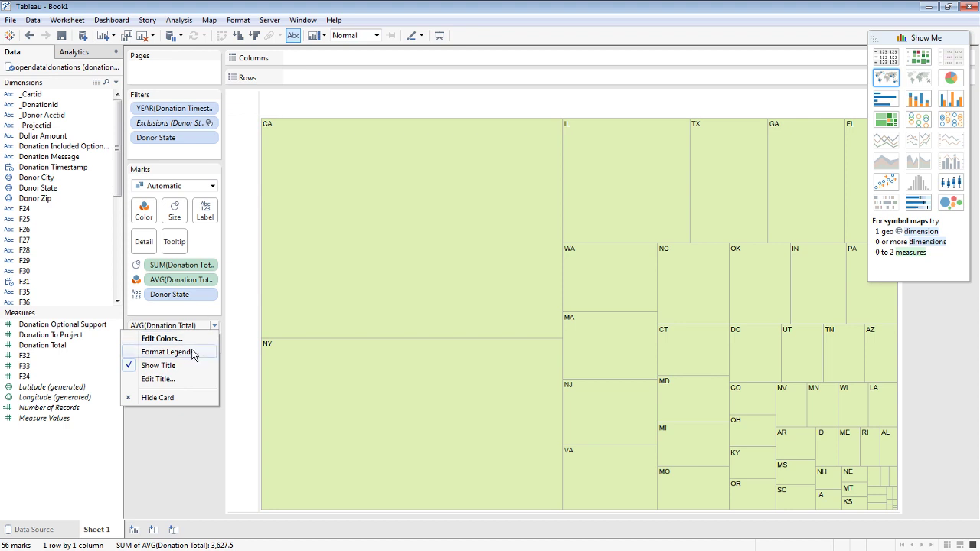
Step: Set the average colour range End to 100, giving a 5–100 green scale
click(189, 340)
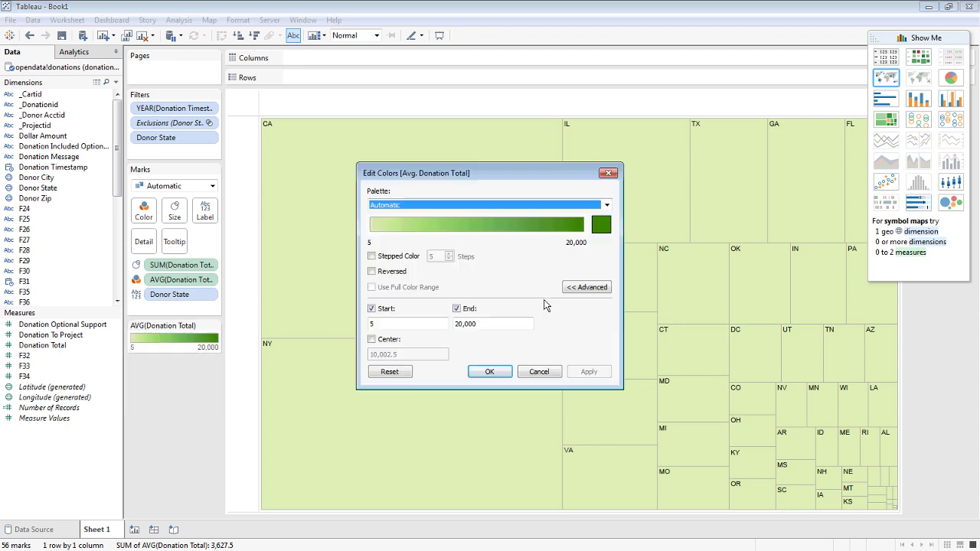
double_click(479, 324)
text(100)
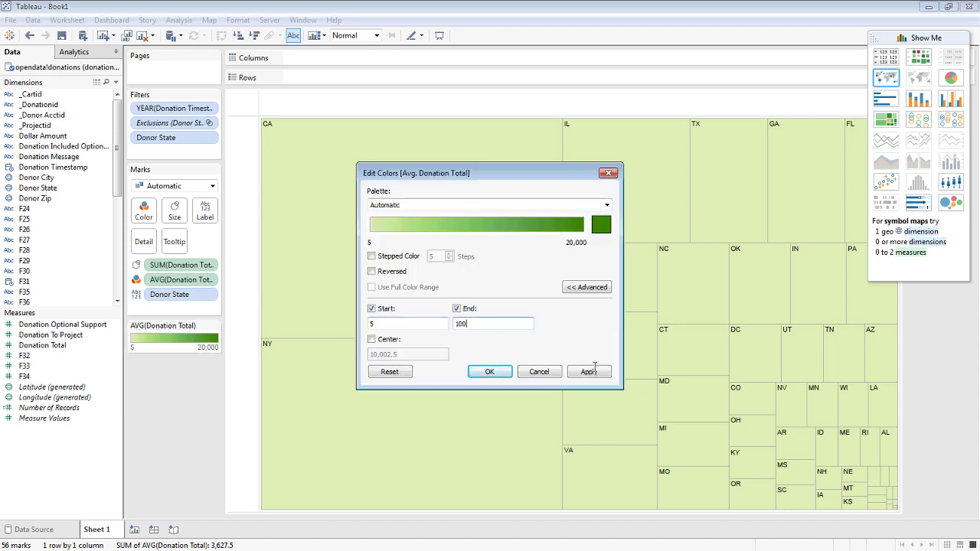
click(593, 373)
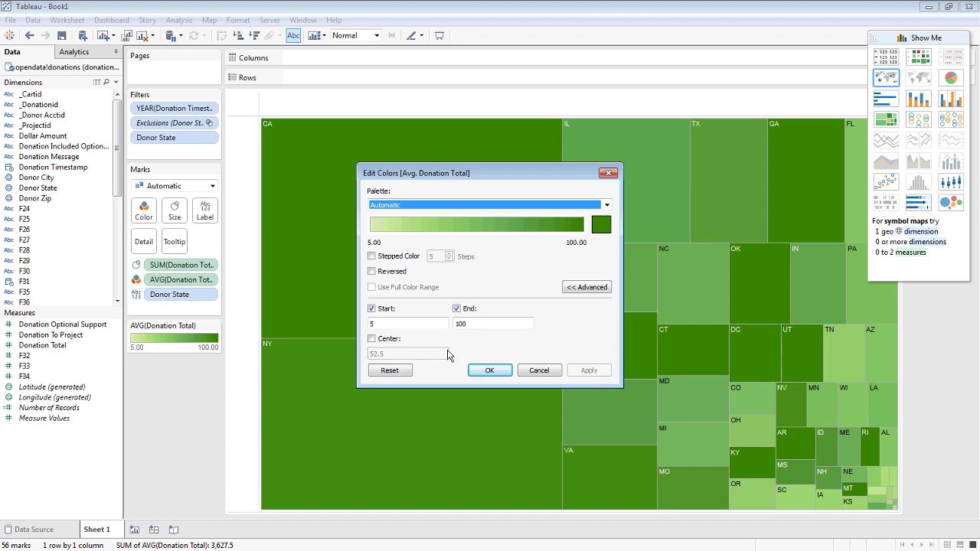
click(506, 368)
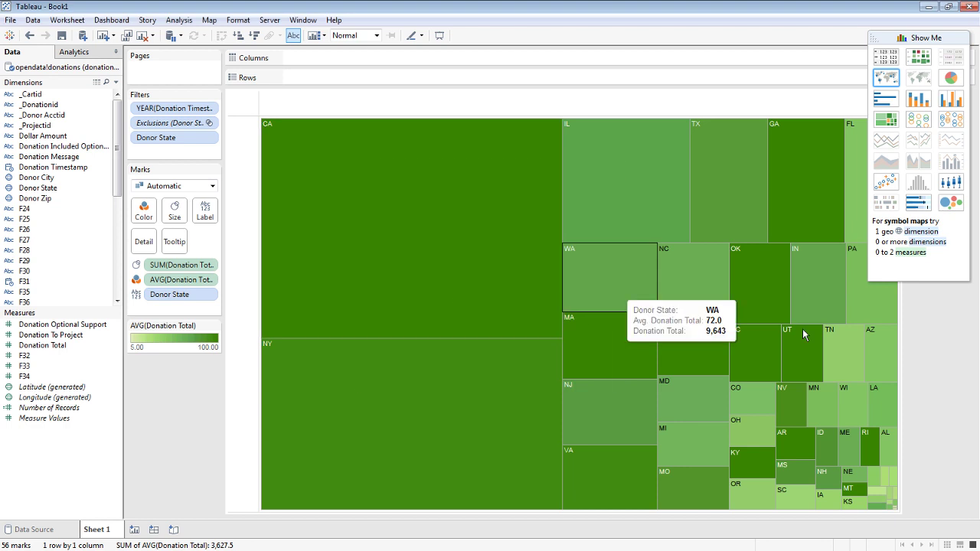
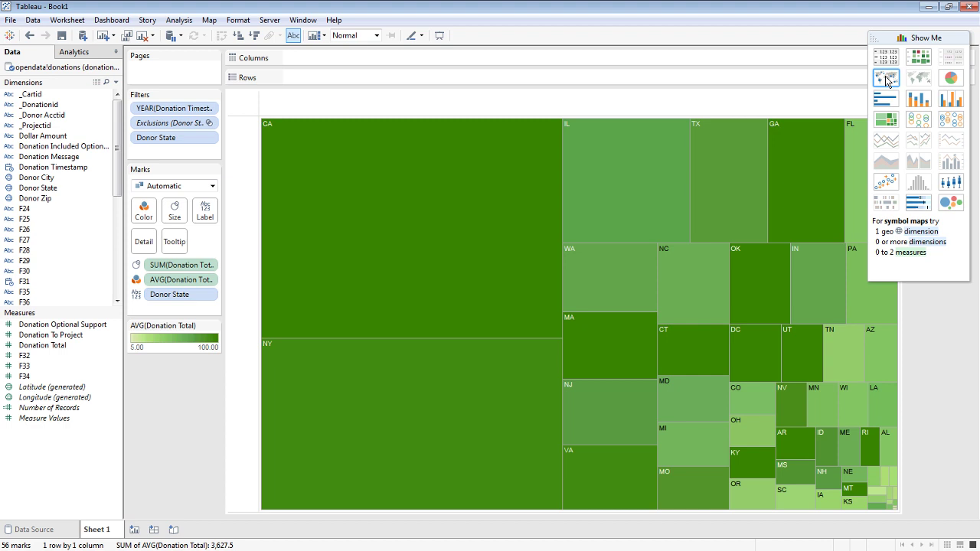
Step: Switch the state treemap to a Show Me symbol map, then zoom in and centre the US
click(887, 86)
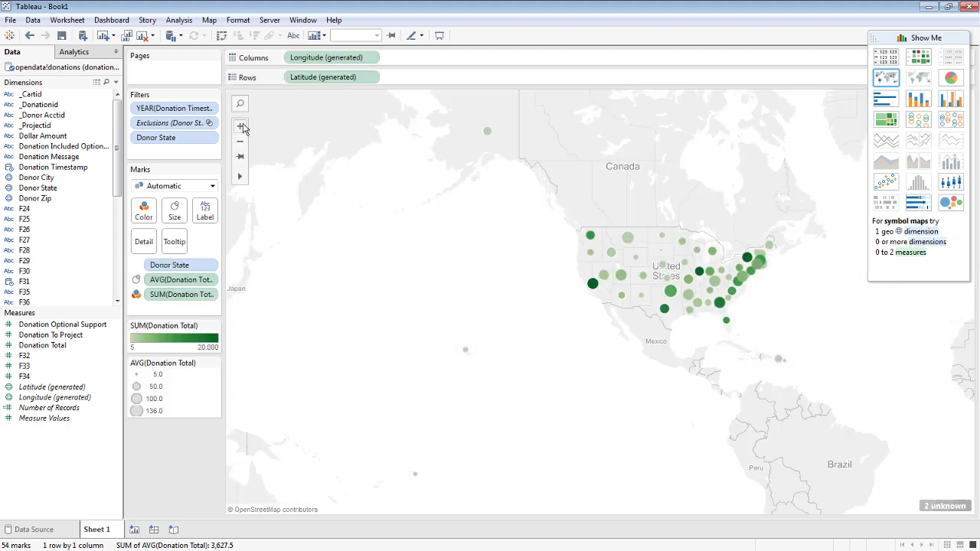
click(242, 127)
drag(526, 262, 306, 274)
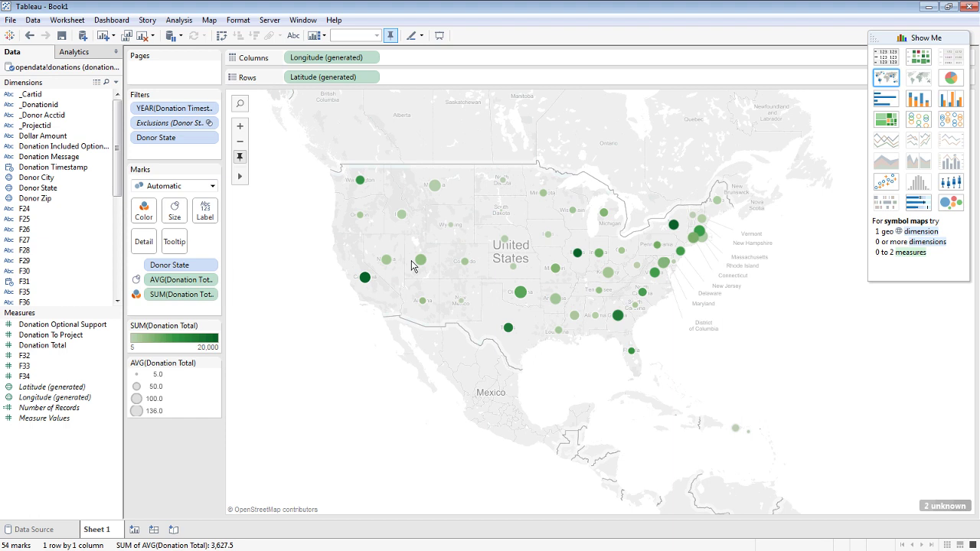
mouse_move(426, 278)
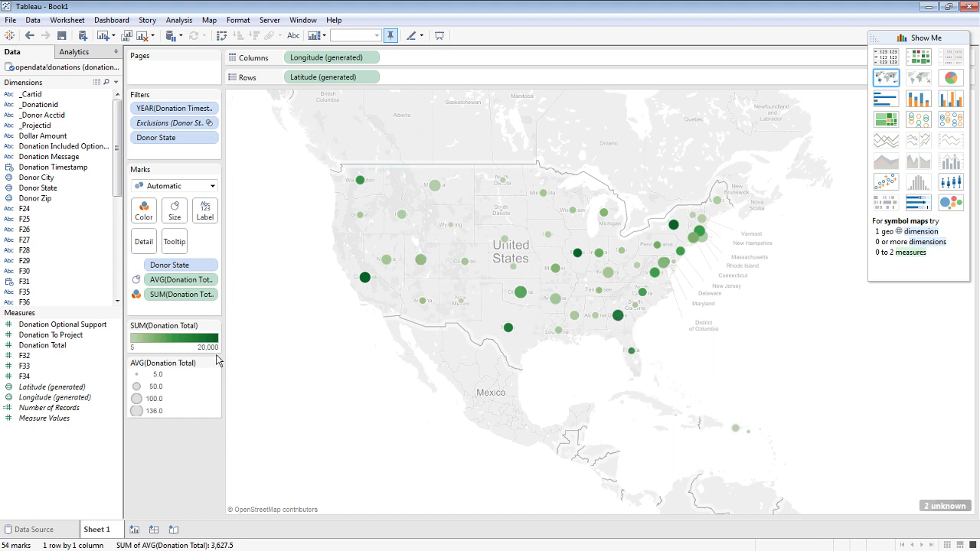
Step: Put AVG(Donation Total) on Color and SUM(Donation Total) on Size
click(211, 280)
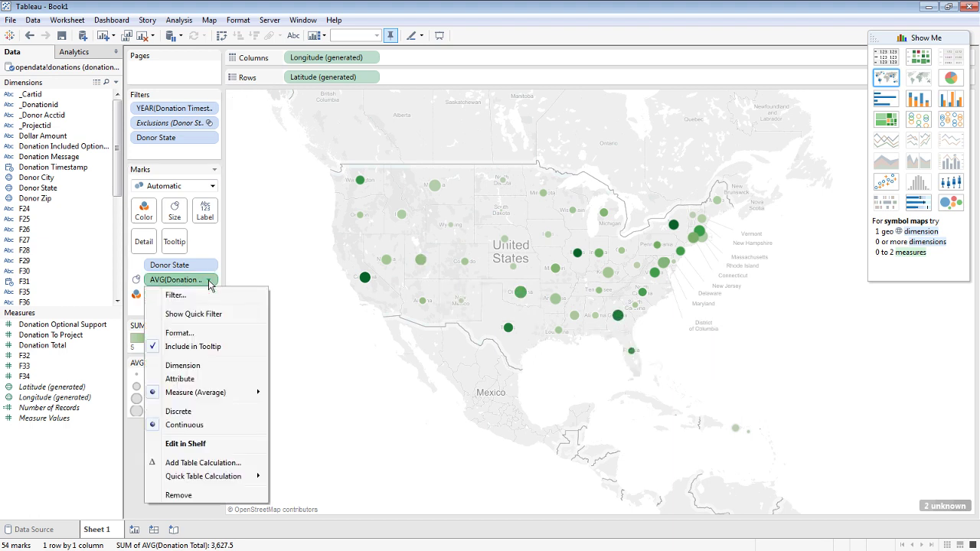
click(211, 282)
click(212, 281)
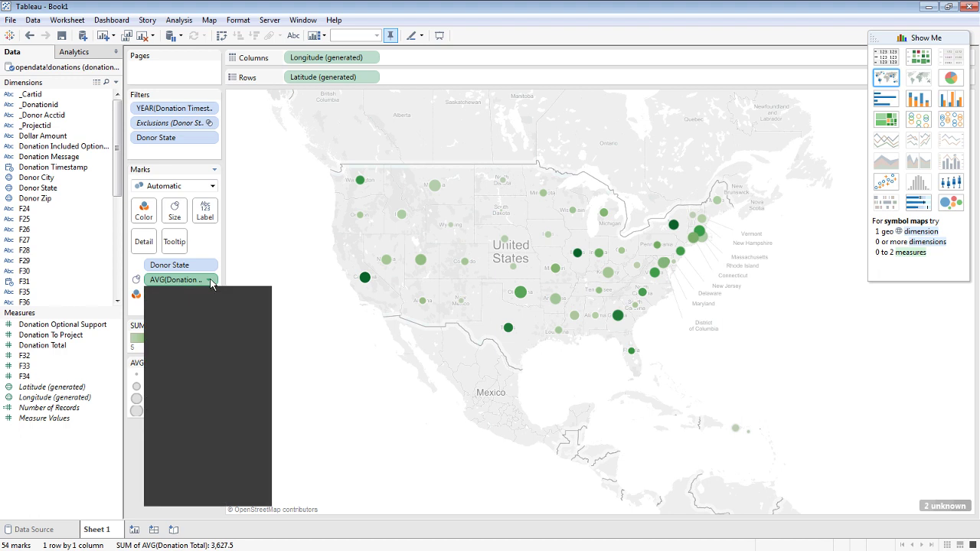
click(211, 282)
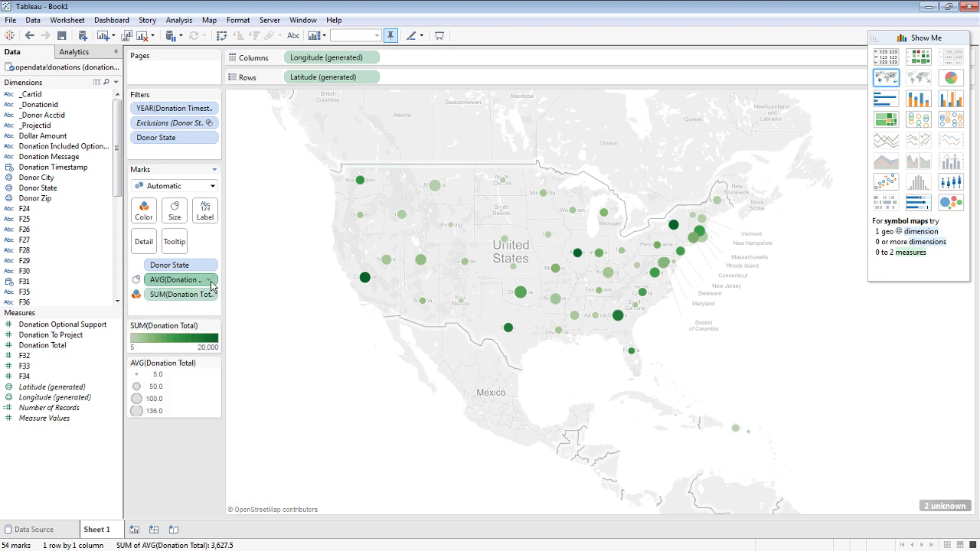
drag(158, 284, 144, 217)
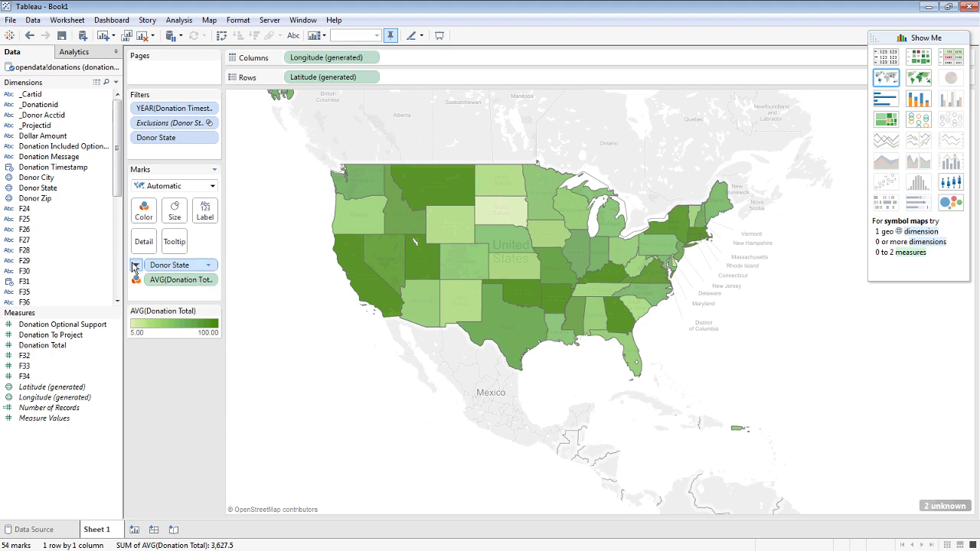
drag(66, 346, 175, 211)
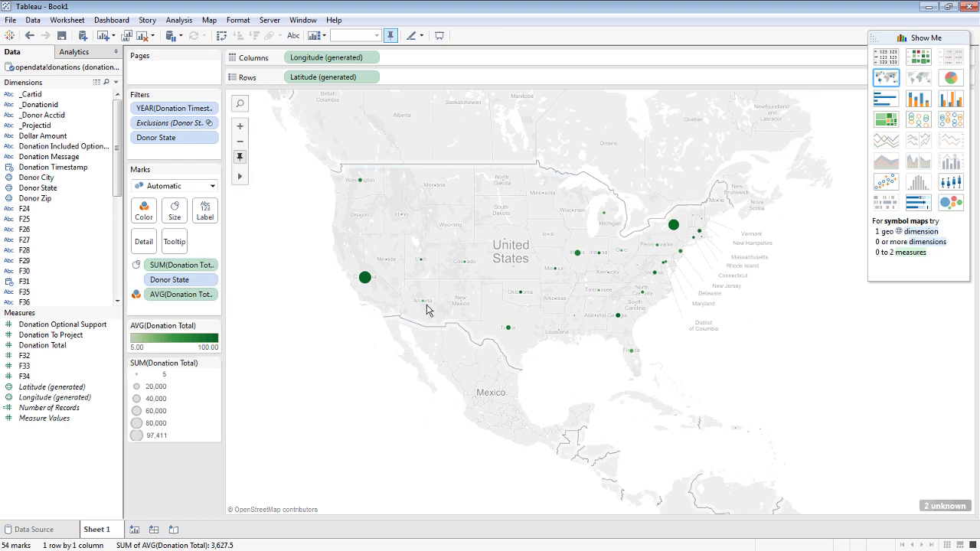
Step: Edit the average-donation colours and choose the Temperature Diverging palette
click(215, 326)
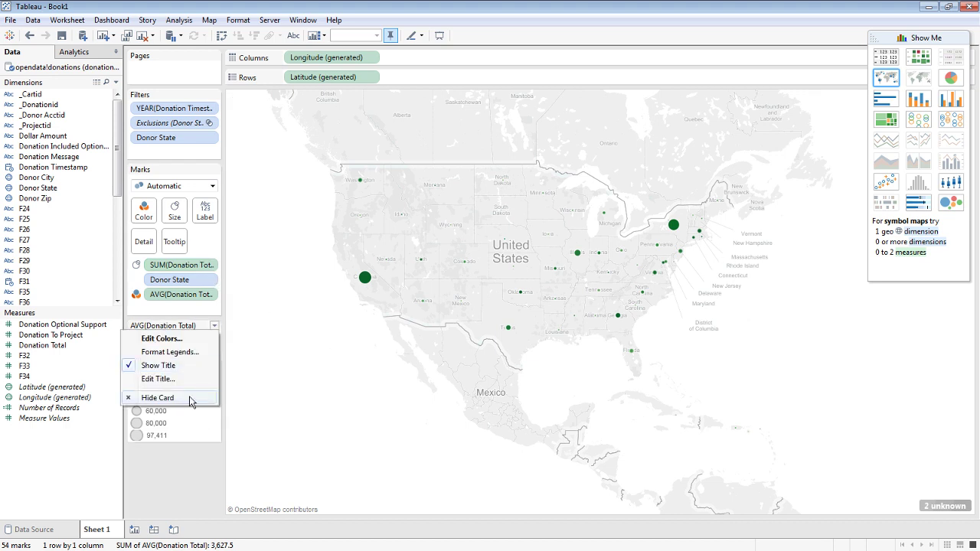
click(193, 342)
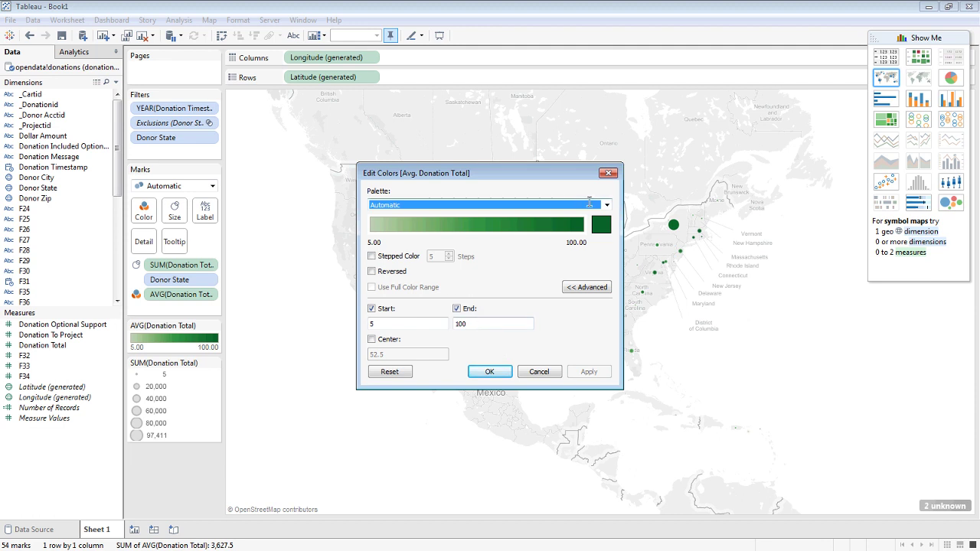
click(604, 206)
scroll(472, 460, down, 5)
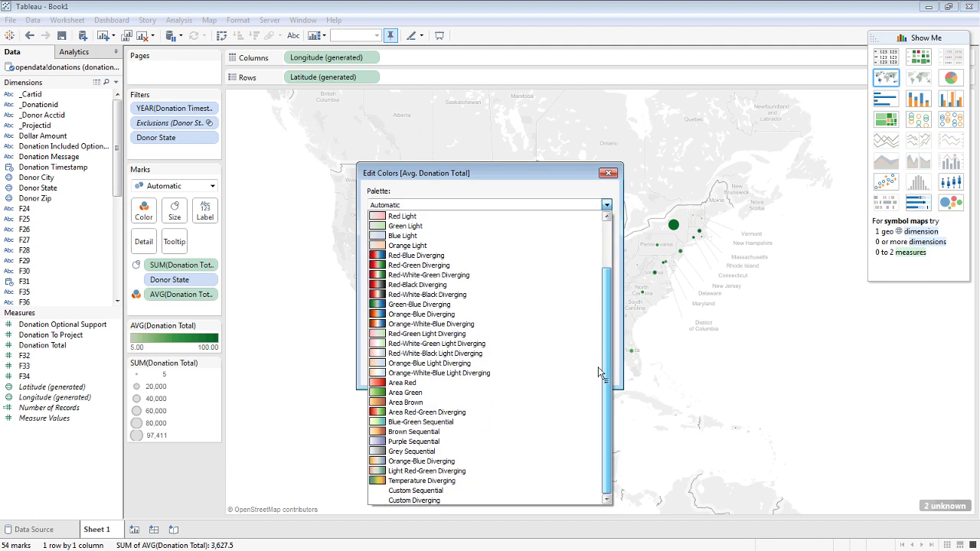
click(472, 480)
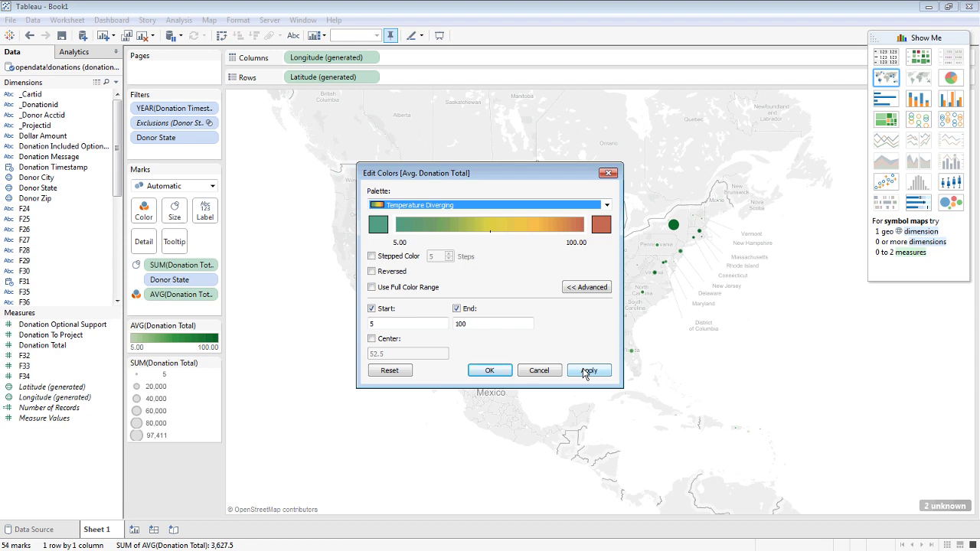
drag(551, 173, 595, 155)
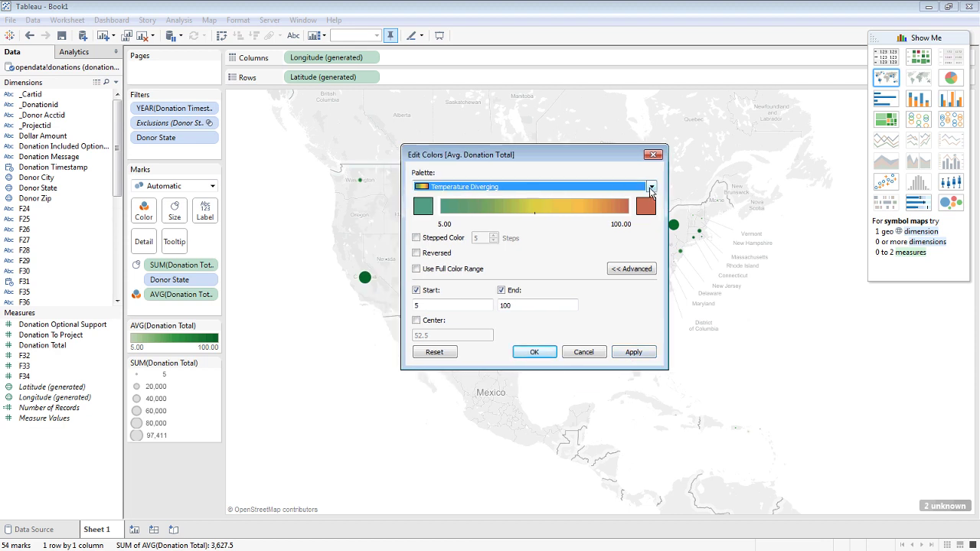
click(651, 187)
mouse_move(652, 285)
mouse_down()
mouse_move(595, 245)
mouse_move(654, 280)
mouse_move(472, 514)
mouse_move(472, 477)
mouse_up()
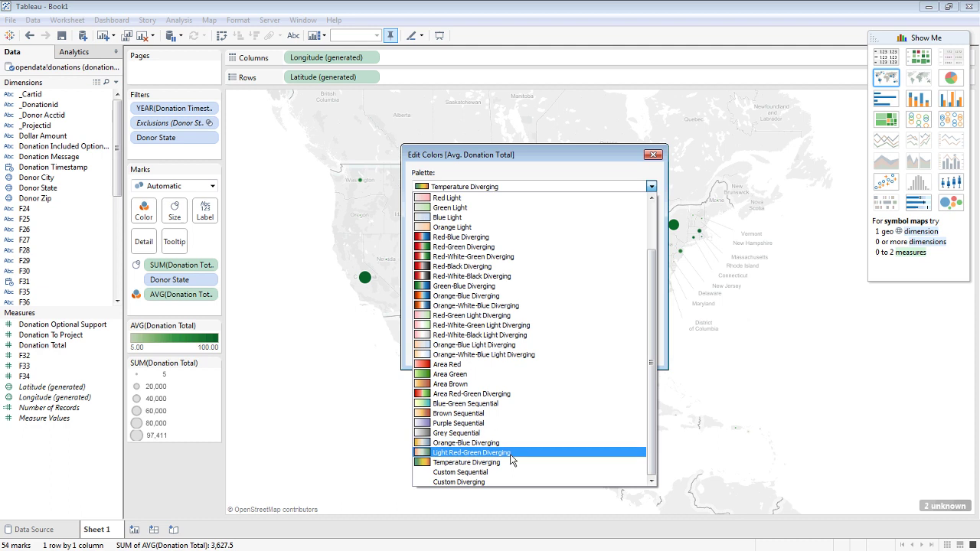
click(514, 467)
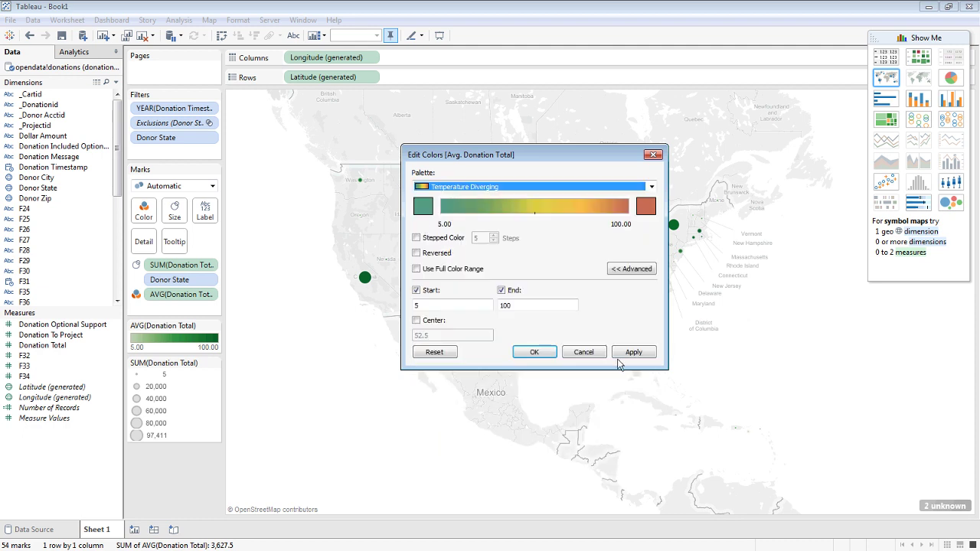
Step: Set the colour range end value to 130, apply it, and confirm
double_click(514, 305)
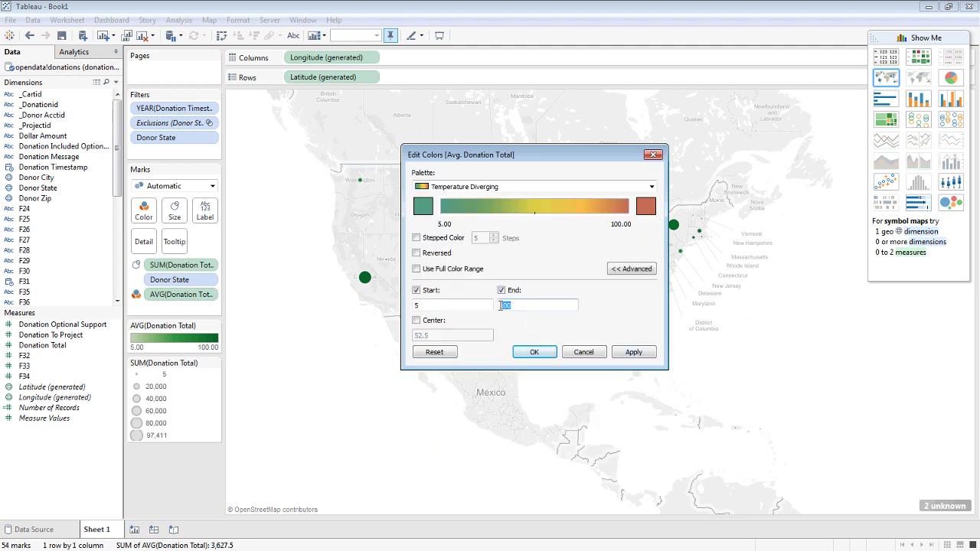
click(634, 353)
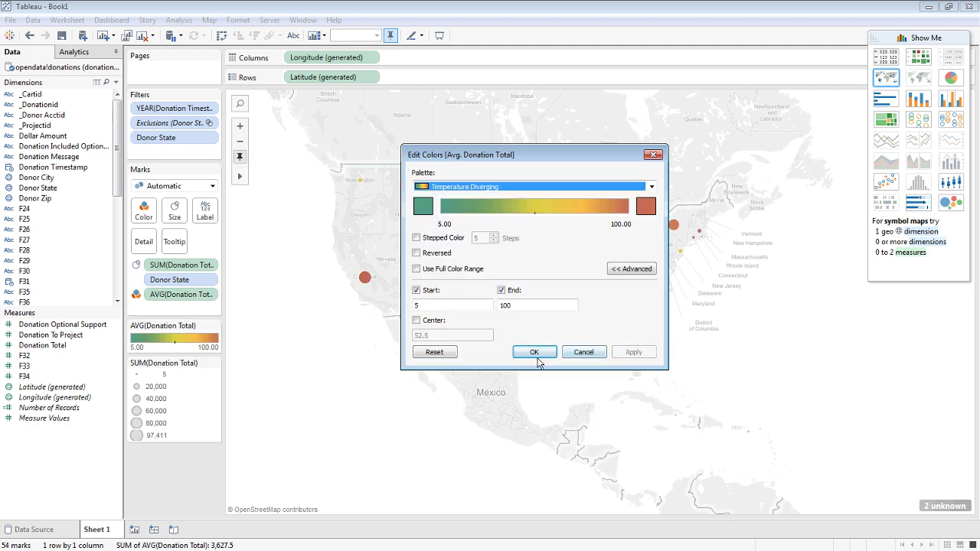
drag(547, 158, 665, 244)
double_click(618, 392)
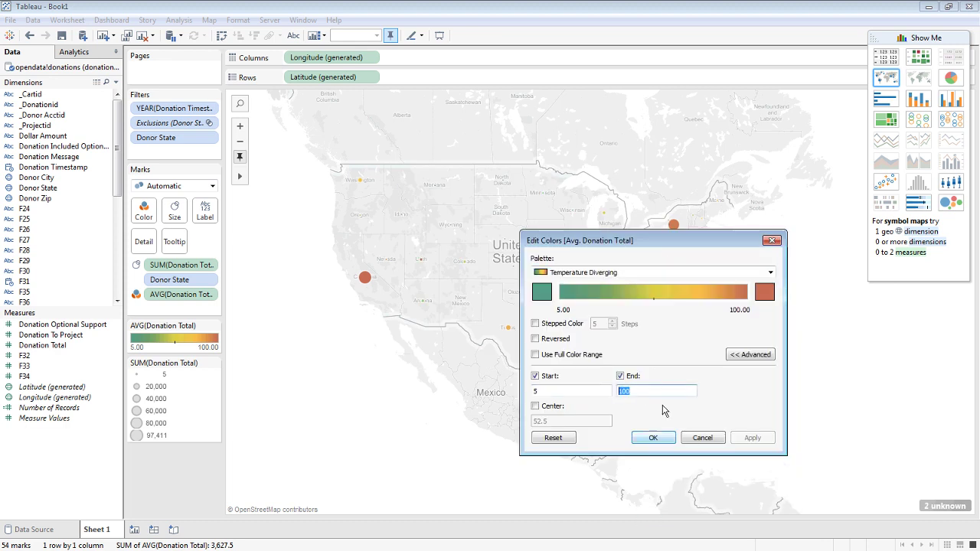
text(130)
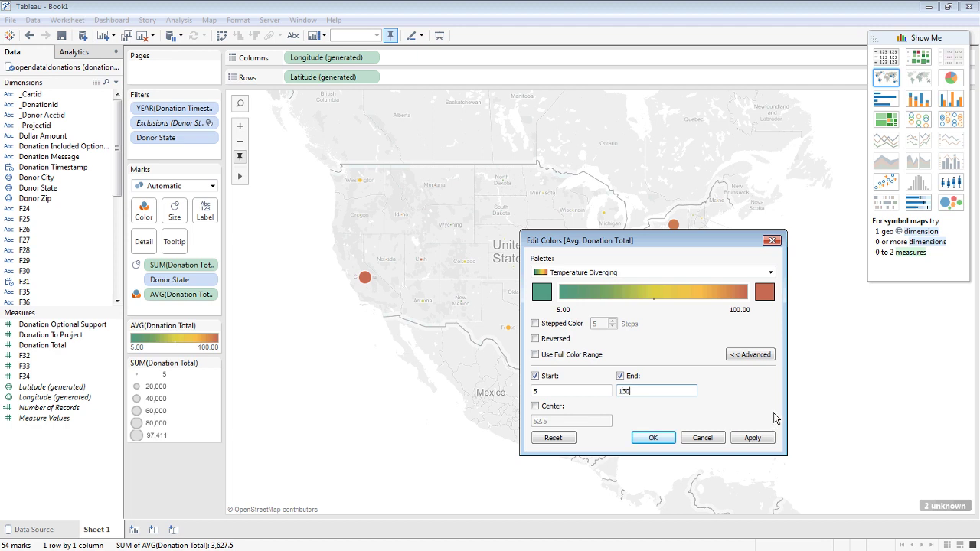
click(751, 440)
drag(662, 241, 672, 351)
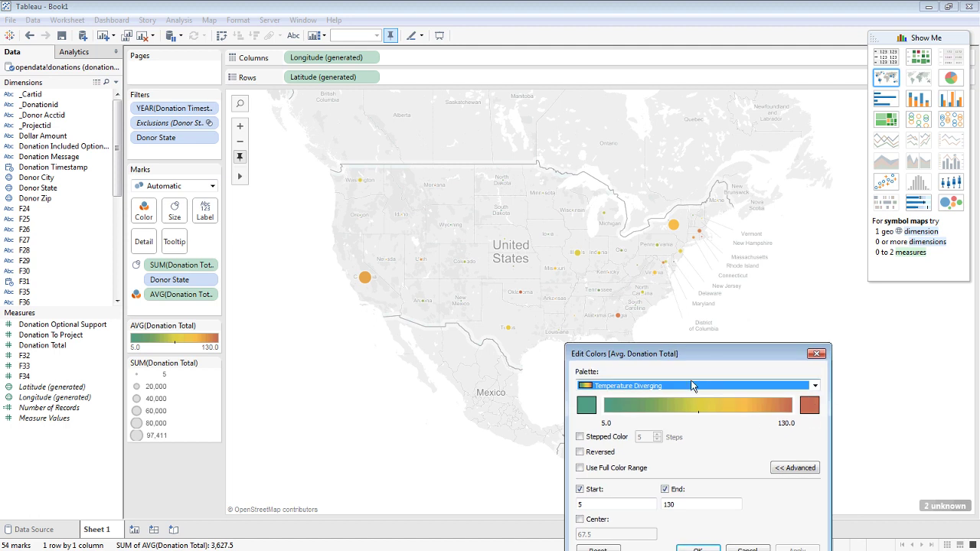
drag(710, 354, 730, 306)
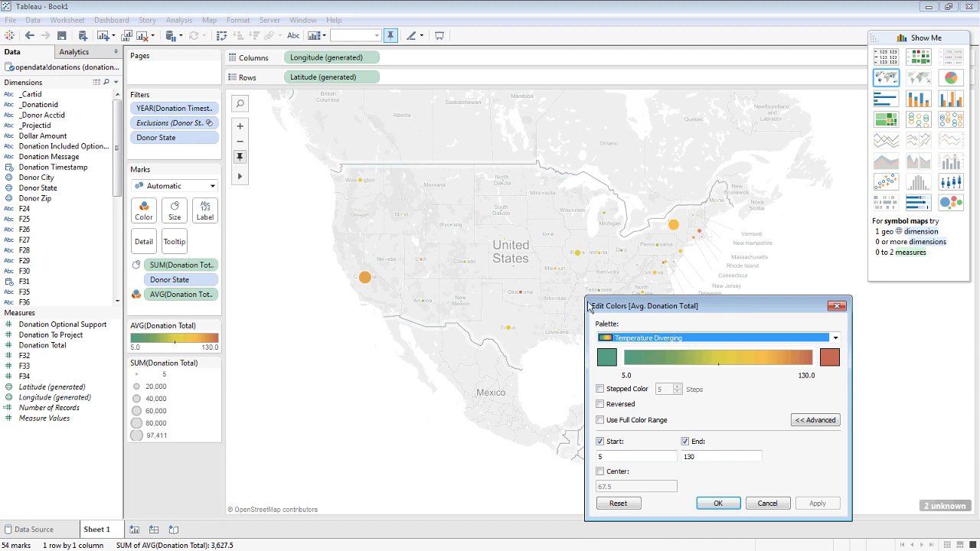
click(719, 504)
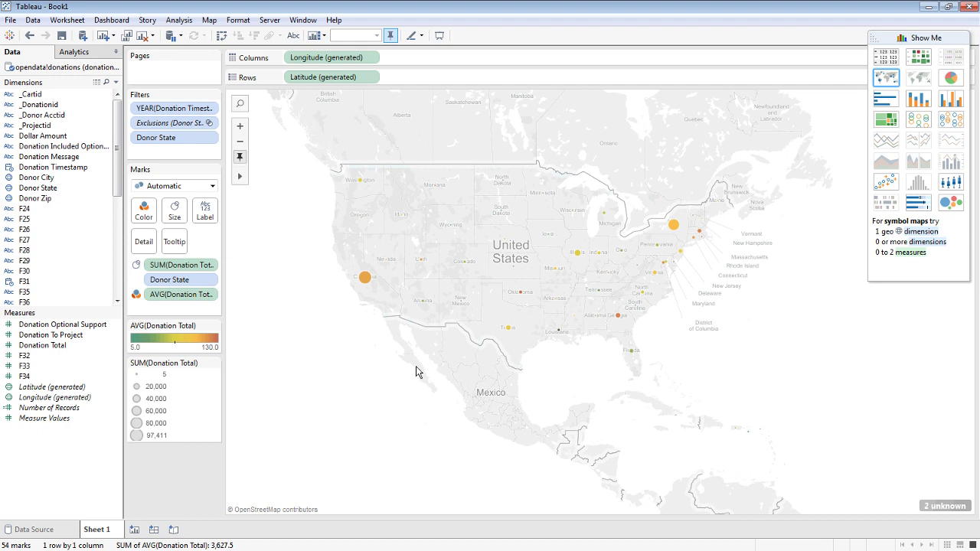
Step: Edit the total-donation sizes: enlarge the size range and set a custom end value of 400000
click(215, 363)
click(201, 377)
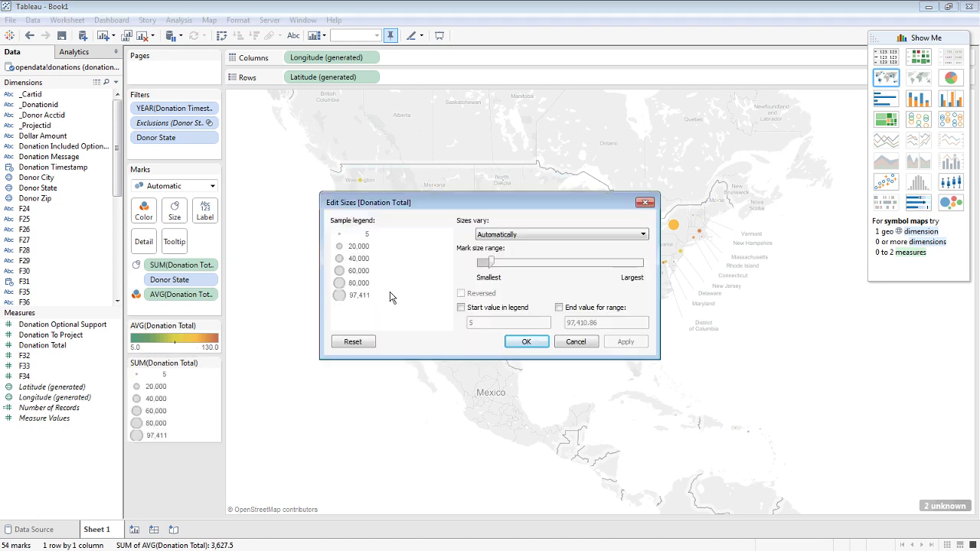
drag(493, 264, 519, 264)
click(583, 309)
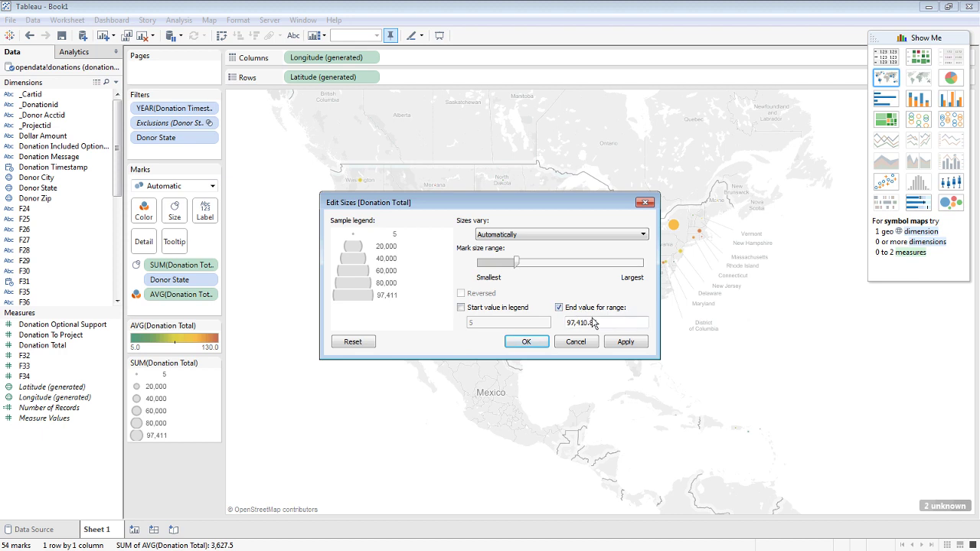
drag(596, 322, 547, 328)
text(40)
text(0000)
click(623, 342)
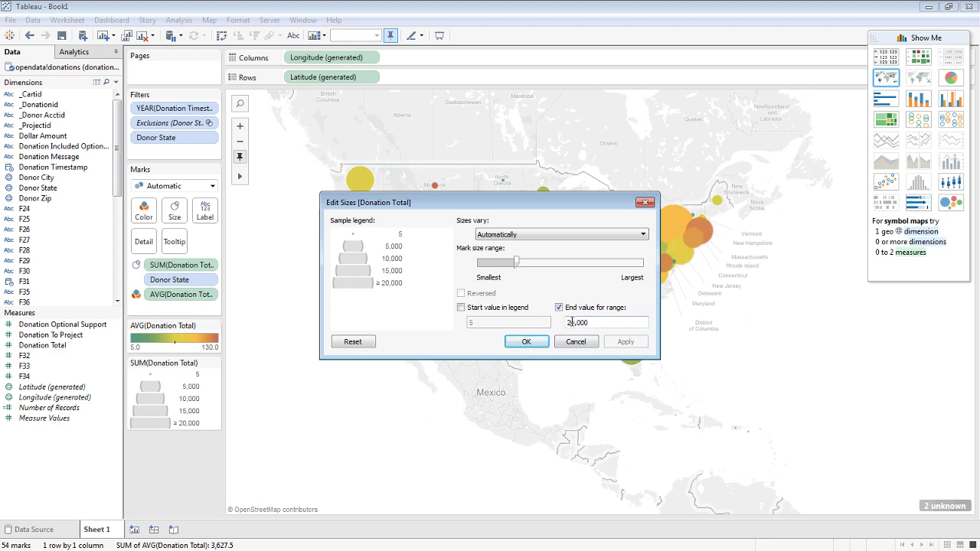
Step: Correct the size end value to 30,000, show the start value in the legend, and confirm
click(570, 322)
key(BackSpace)
text(3)
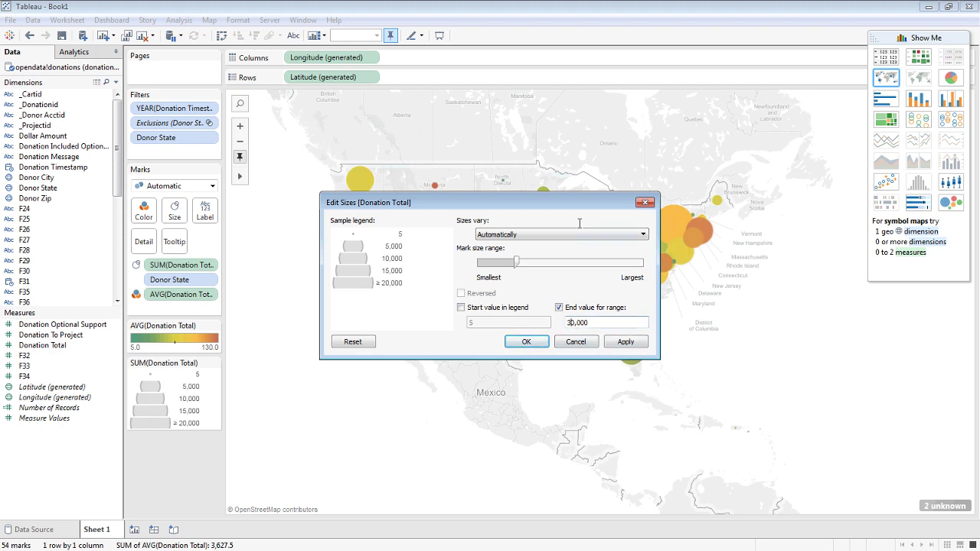
drag(565, 203, 696, 292)
click(650, 488)
drag(660, 357, 655, 355)
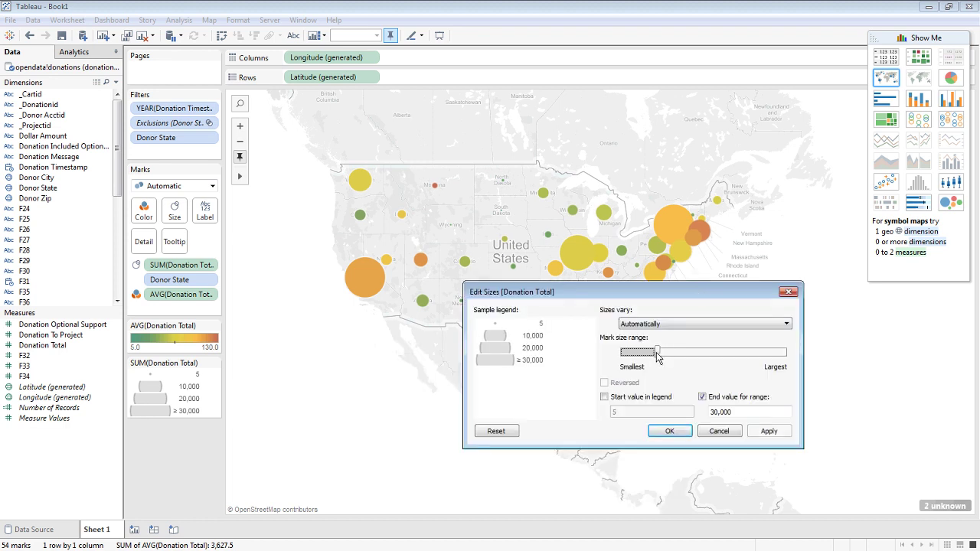
click(636, 399)
click(671, 432)
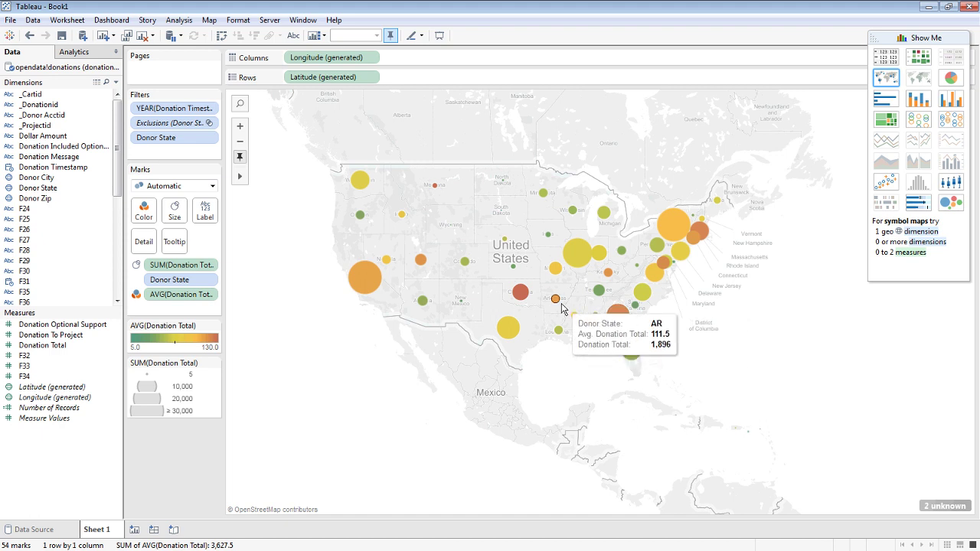
mouse_move(521, 296)
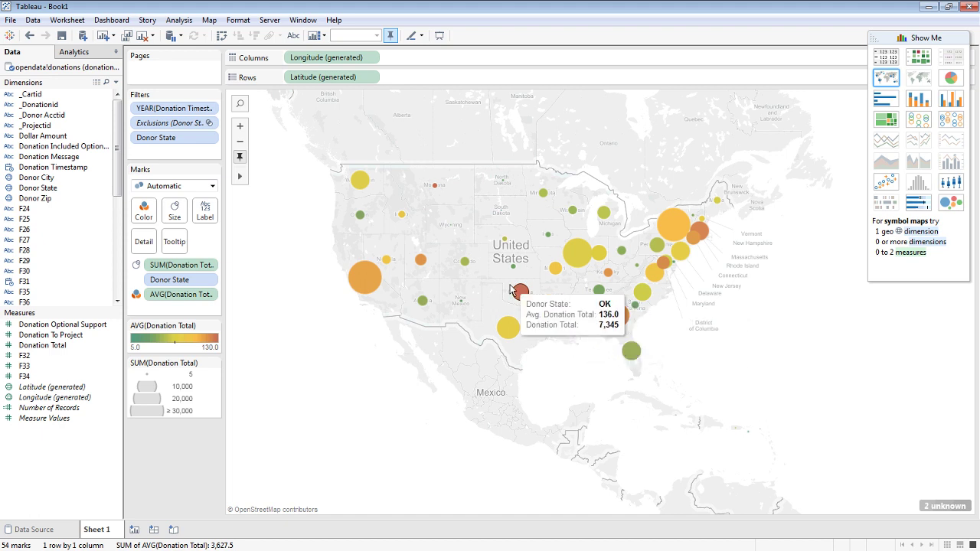
click(522, 296)
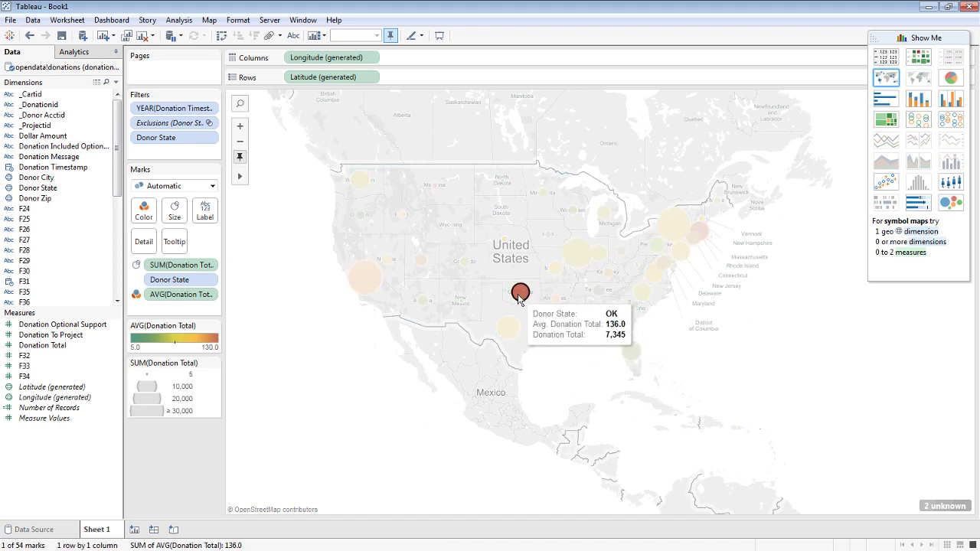
click(699, 231)
click(742, 335)
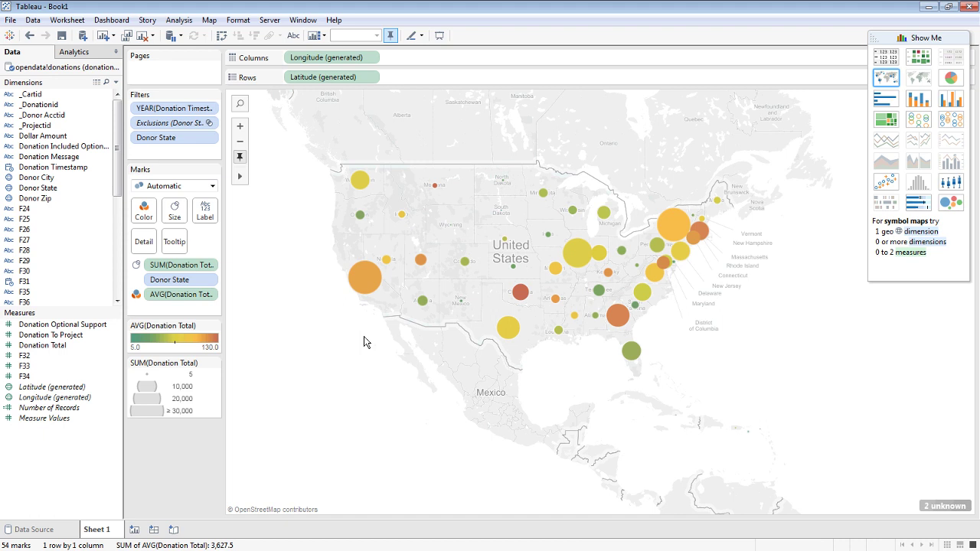
mouse_move(430, 310)
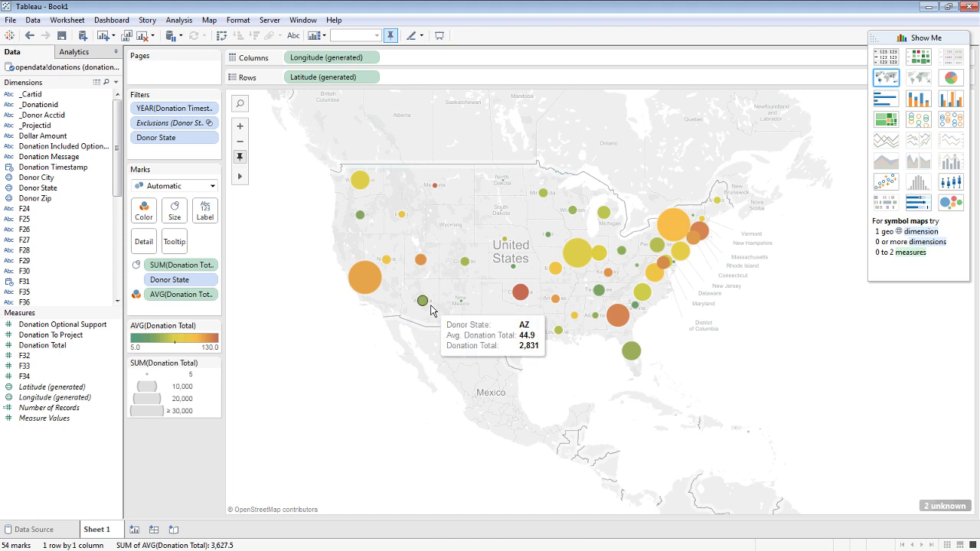
Step: Add Donor City to the Marks card and remove the Donor State pill
click(210, 280)
click(208, 281)
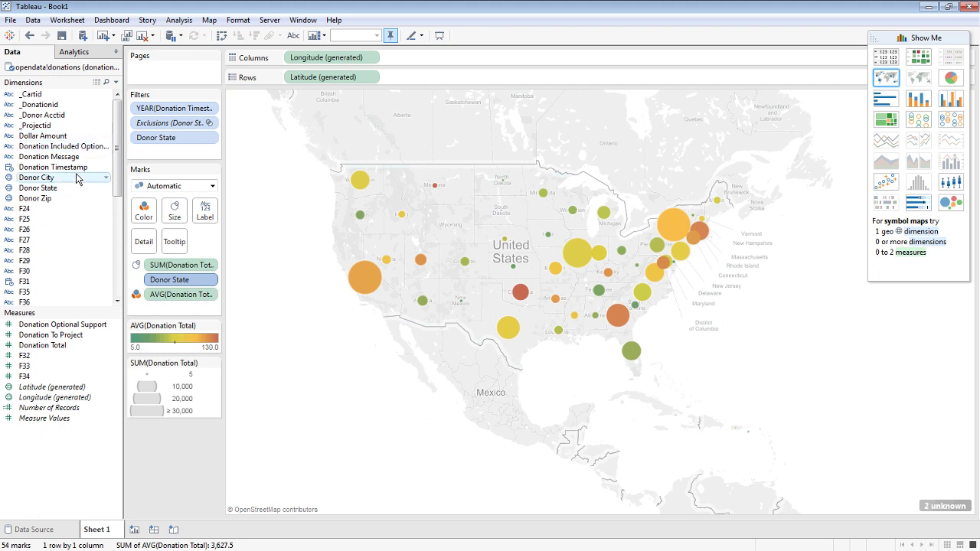
scroll(115, 169, down, 1)
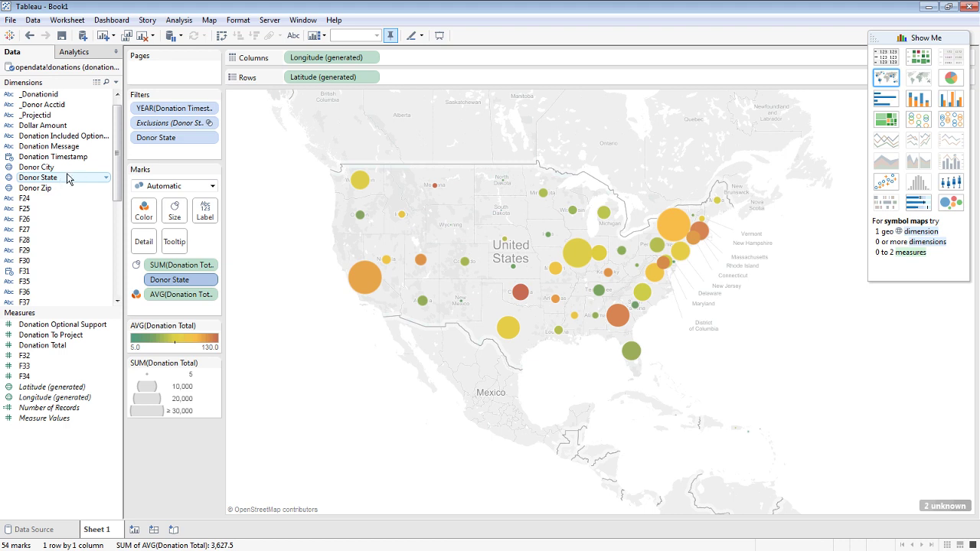
mouse_move(65, 166)
mouse_down()
mouse_move(167, 307)
mouse_move(169, 289)
mouse_up()
click(209, 280)
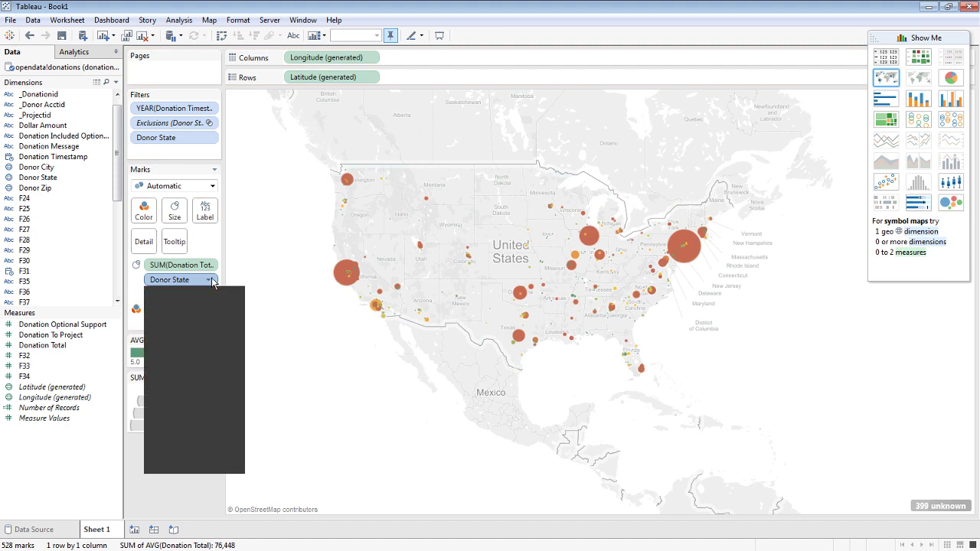
click(212, 462)
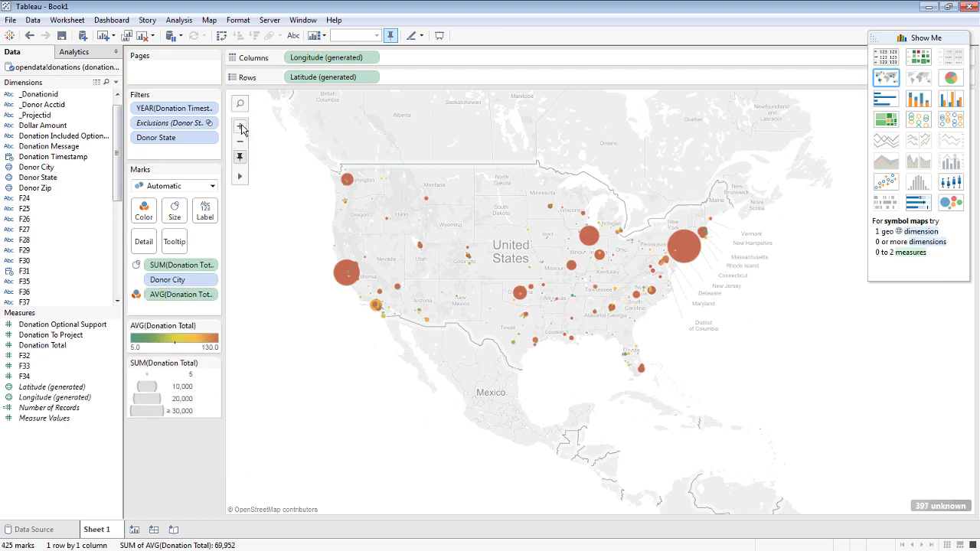
Step: Zoom and pan the map across the western and central US to inspect the city circles
click(241, 128)
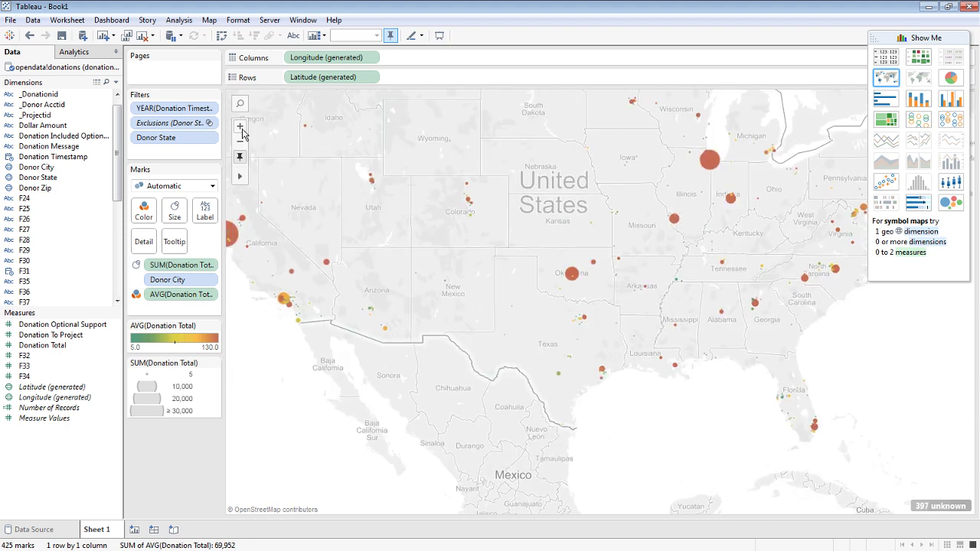
click(240, 128)
drag(378, 219, 840, 211)
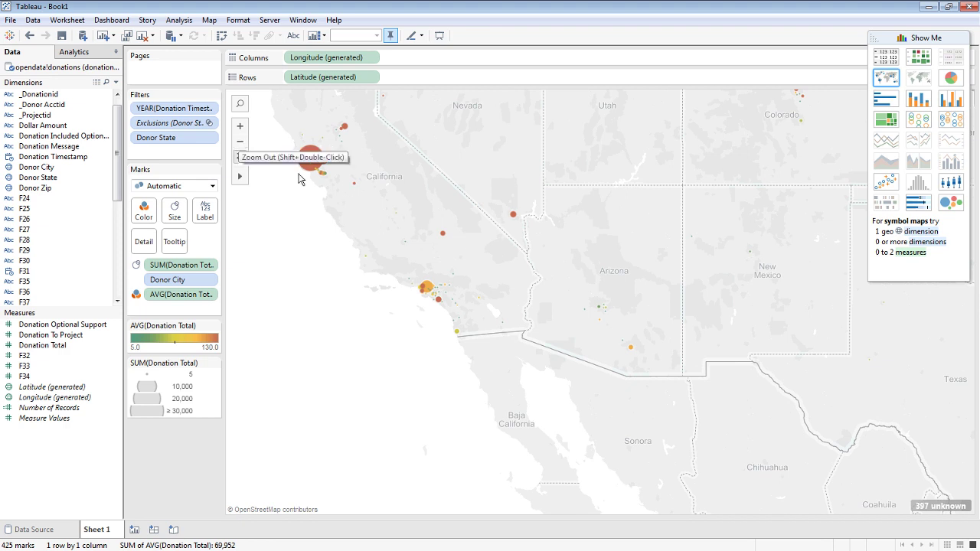
mouse_move(443, 234)
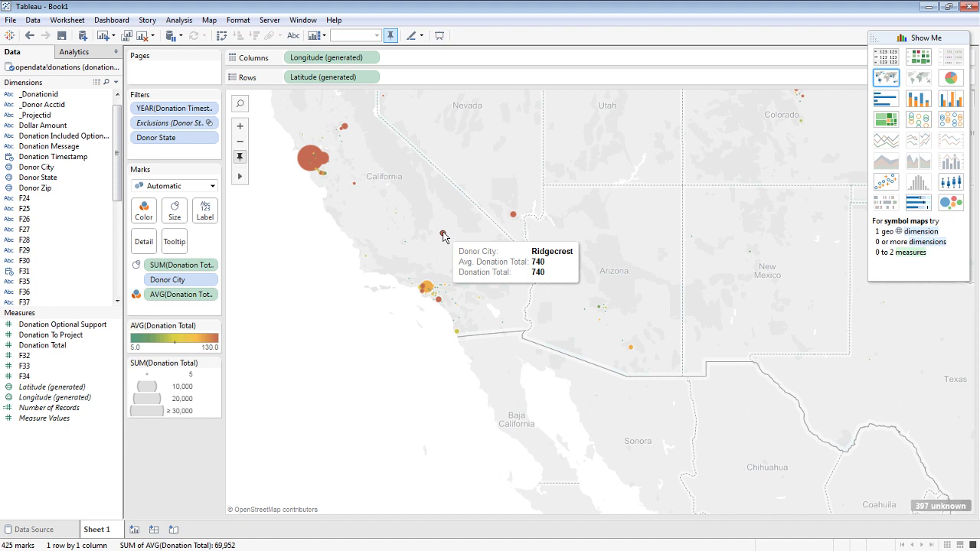
mouse_move(513, 217)
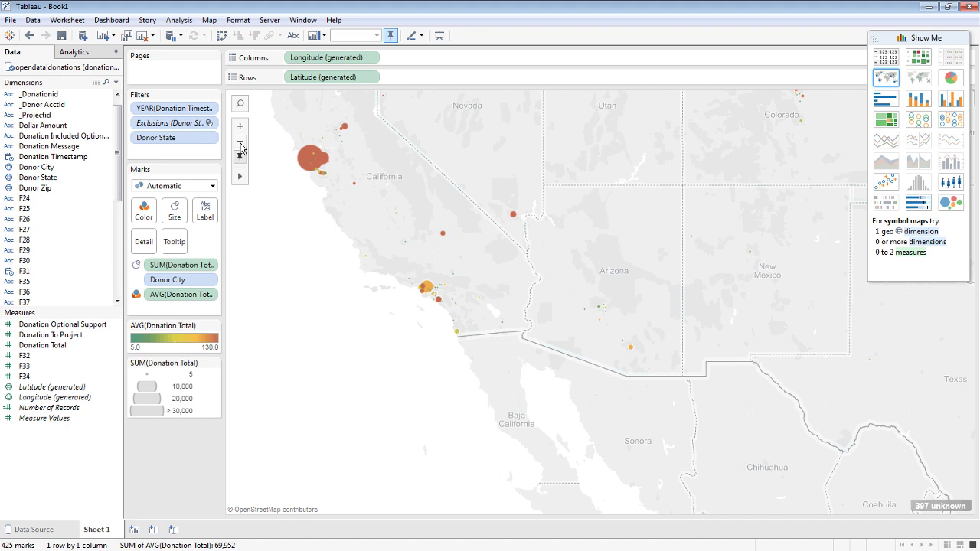
click(241, 145)
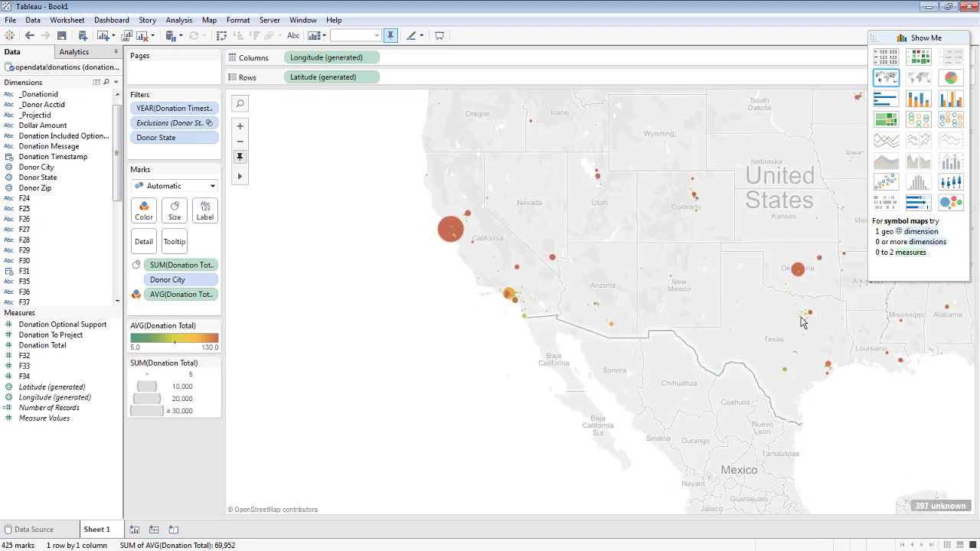
drag(803, 322, 449, 312)
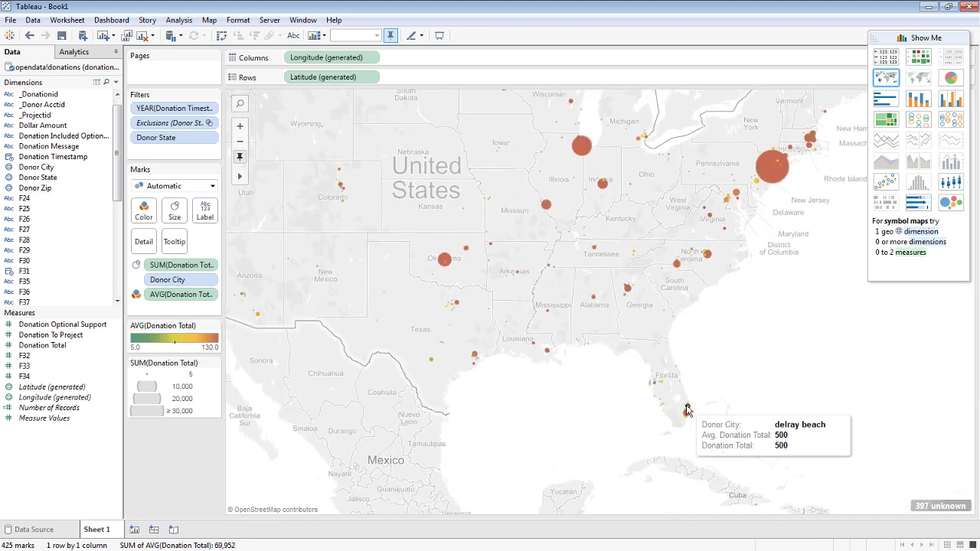
mouse_move(686, 411)
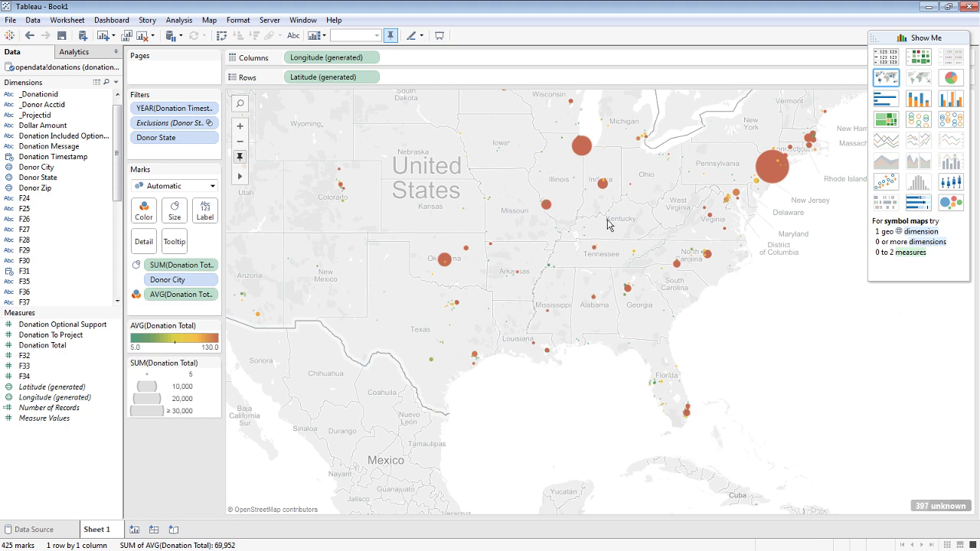
mouse_move(482, 263)
drag(355, 264, 473, 315)
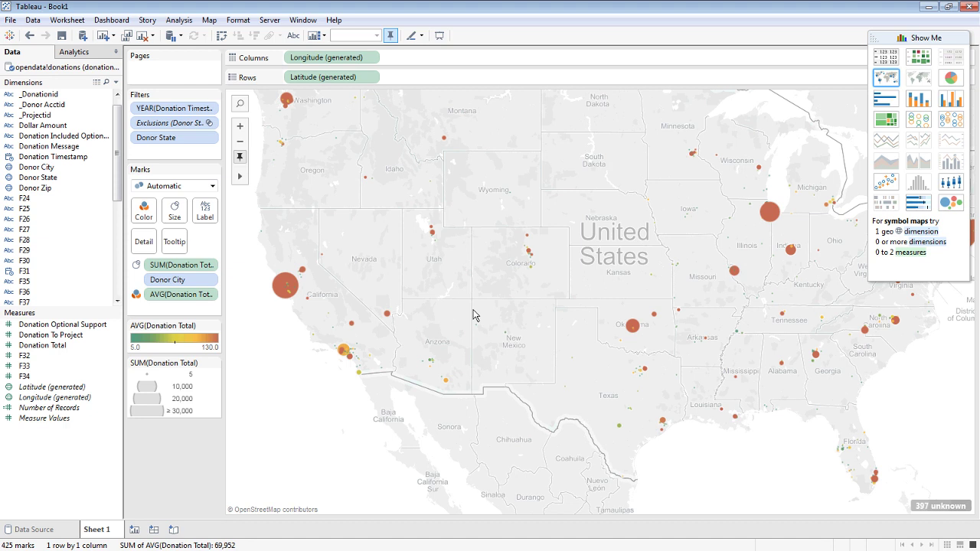
Step: Zoom in five levels onto the San Francisco Bay Area and centre its city circles
click(241, 127)
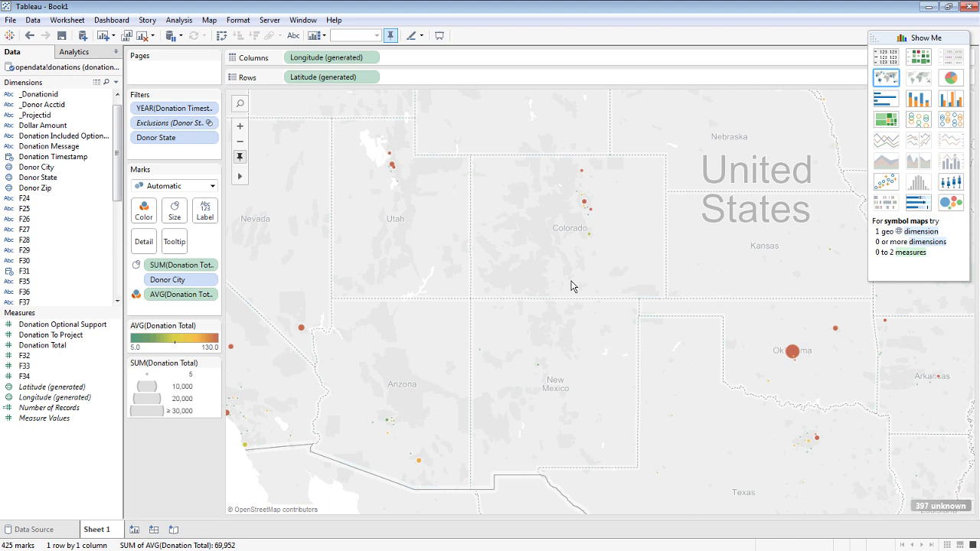
click(239, 126)
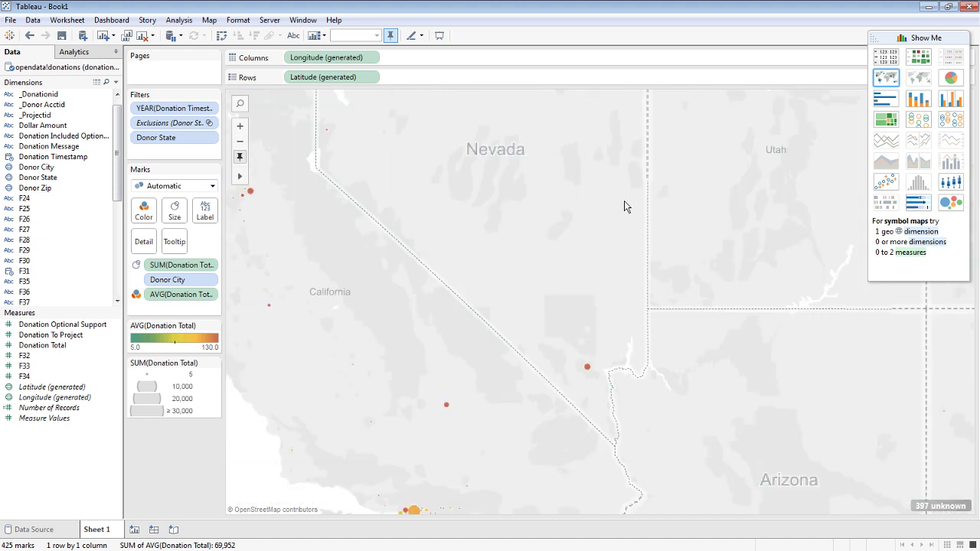
click(239, 127)
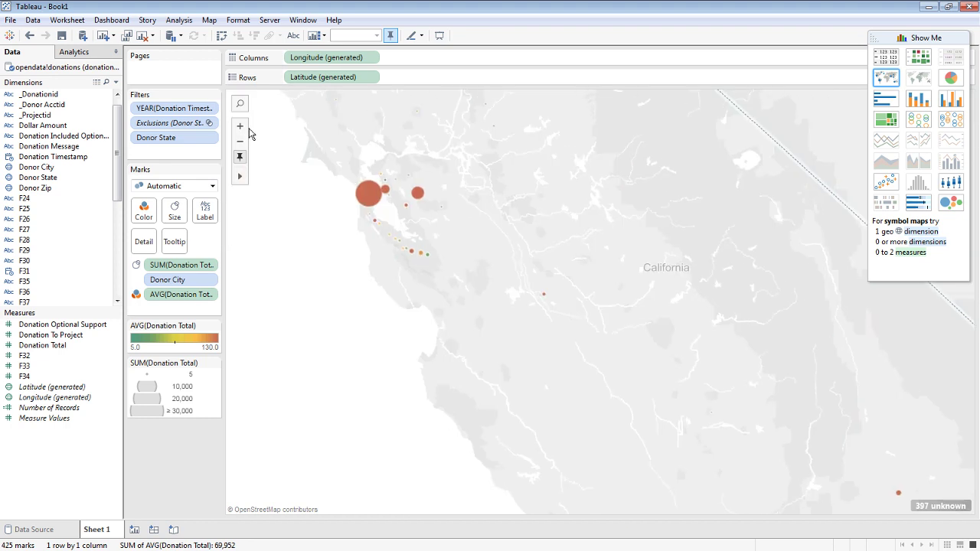
click(244, 128)
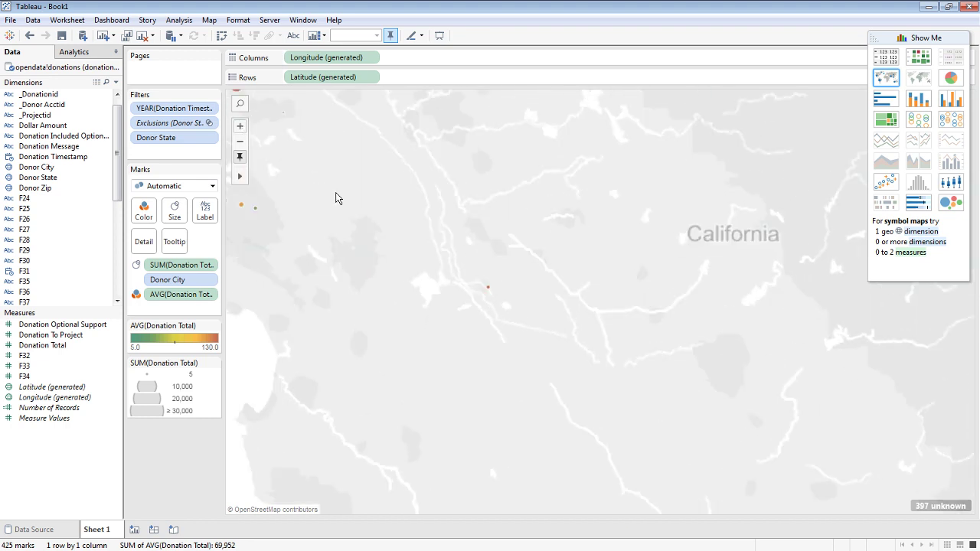
scroll(624, 353, down, 2)
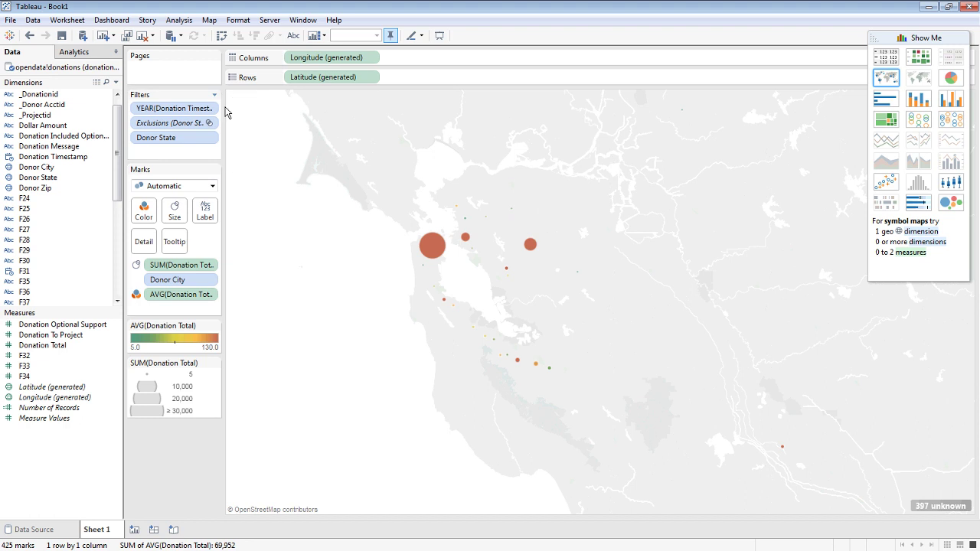
click(240, 126)
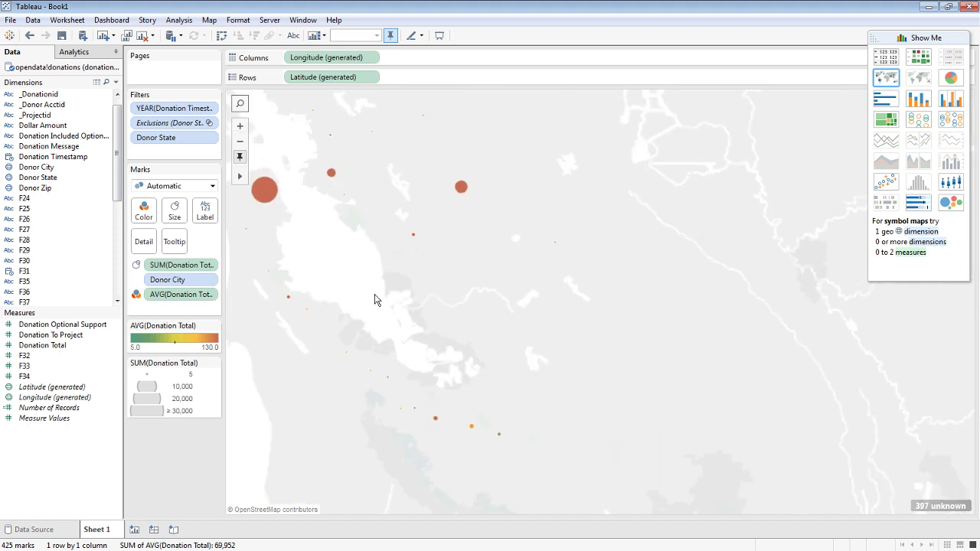
drag(376, 300, 455, 313)
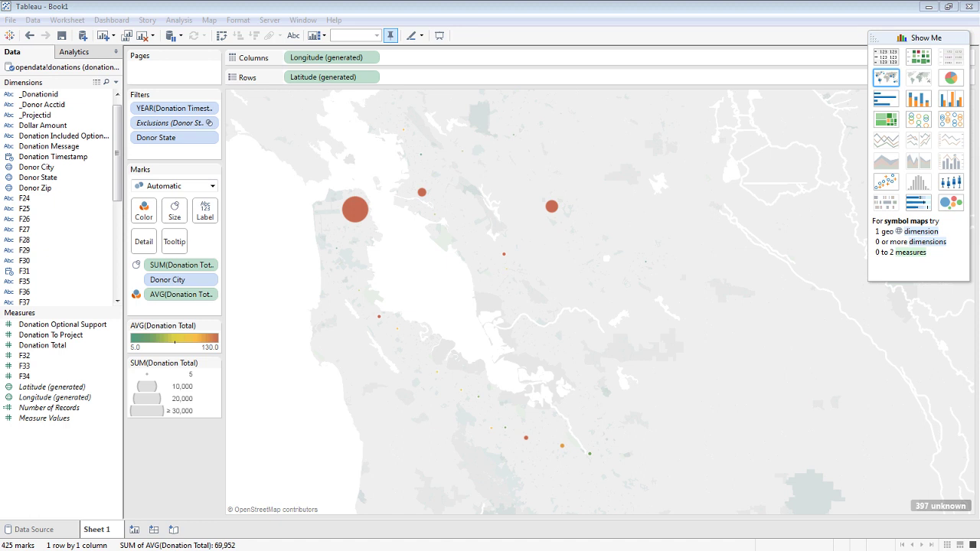
Step: Begin Save As with the packaged workbook (.twbx) type, then cancel without saving
click(351, 15)
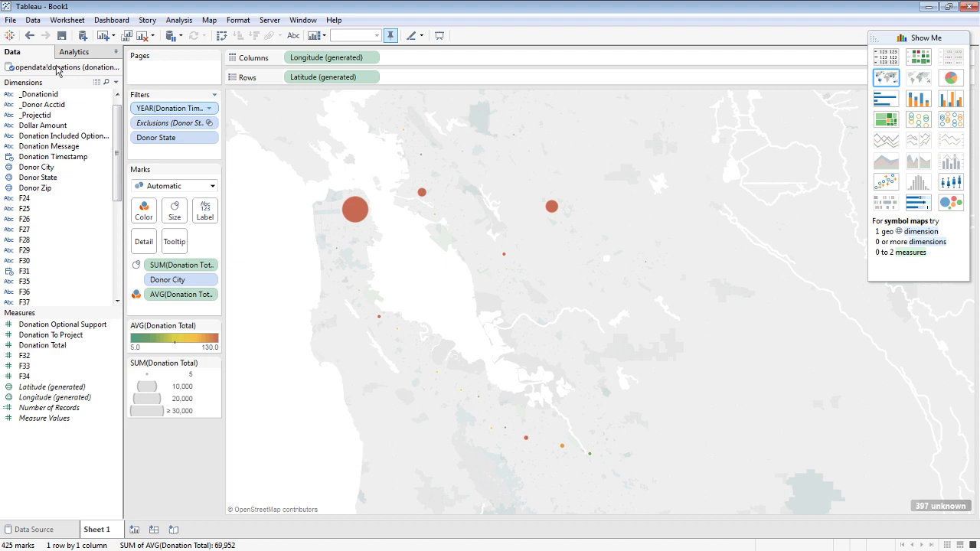
click(11, 21)
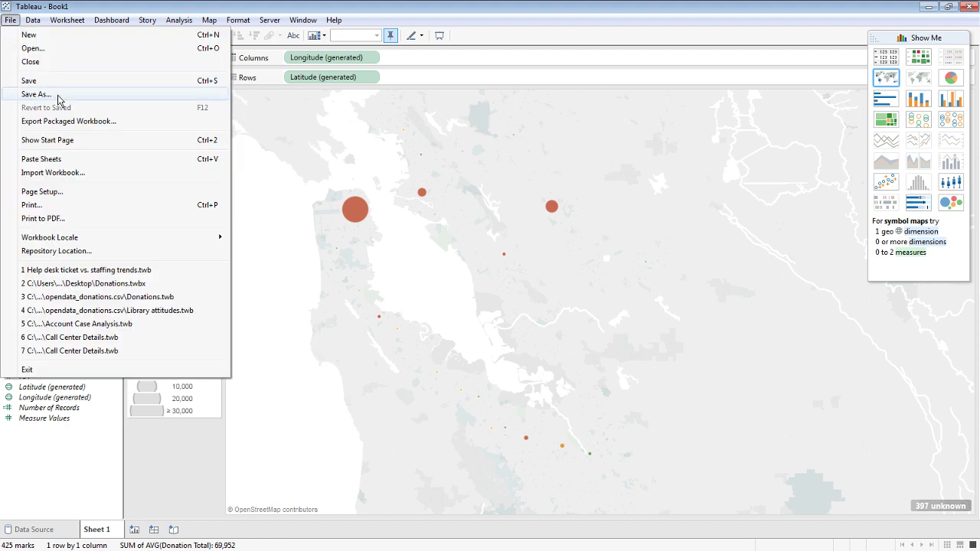
click(59, 99)
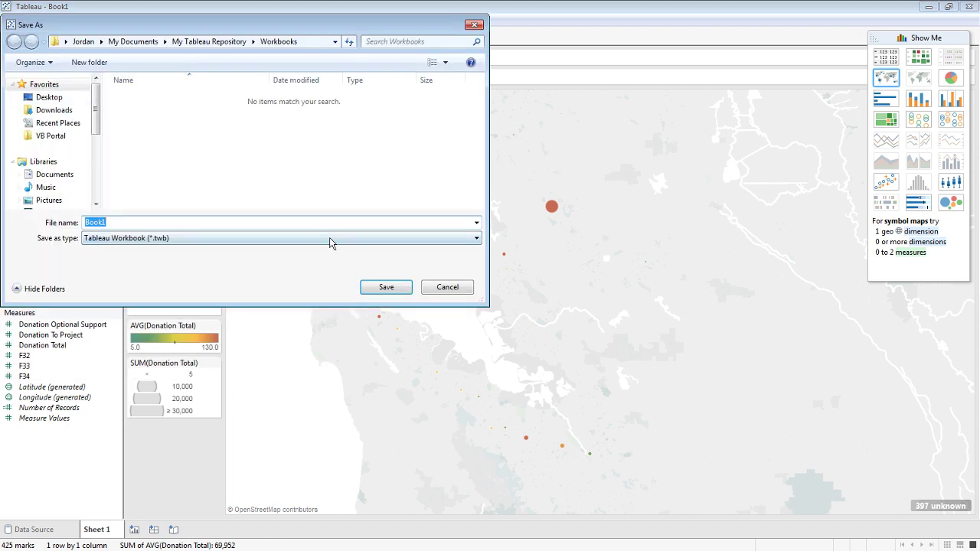
click(330, 239)
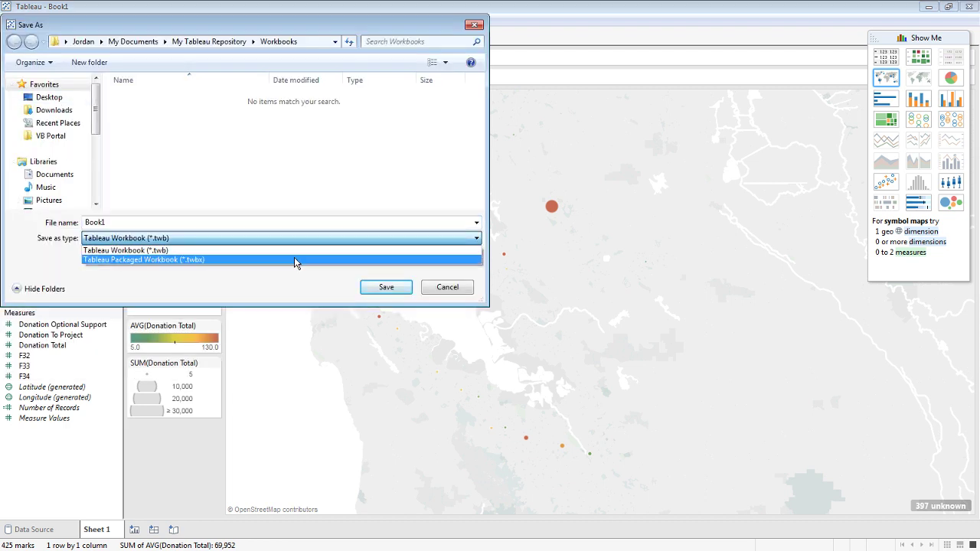
click(294, 260)
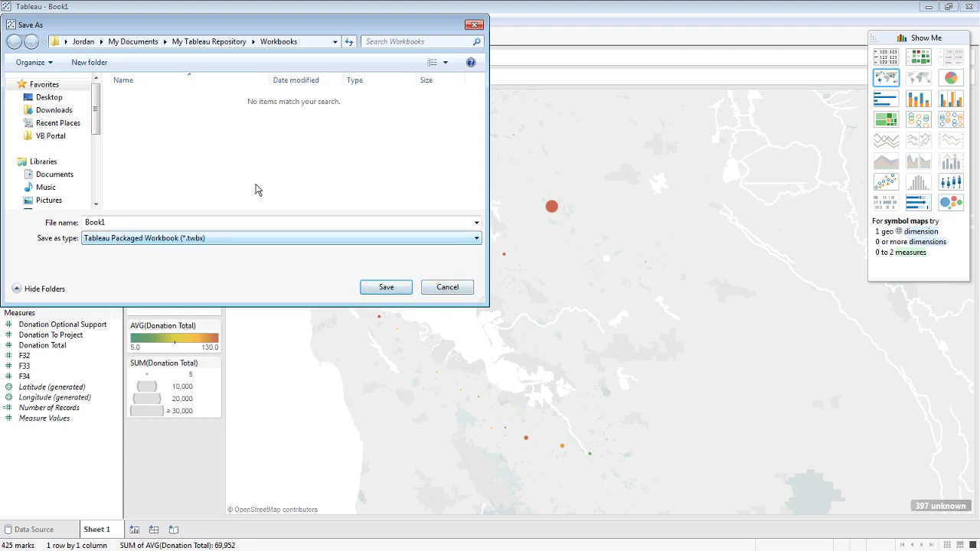
key(Tab)
click(469, 291)
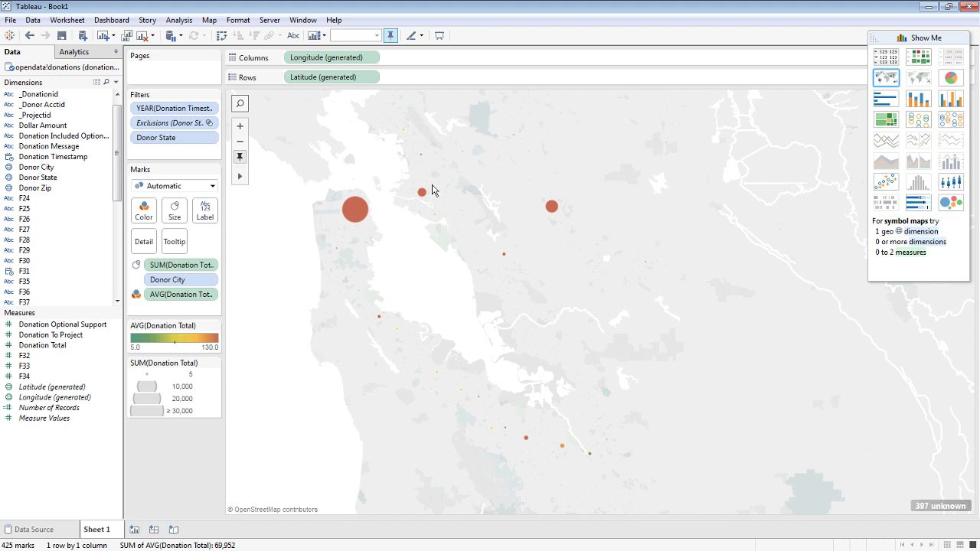
mouse_move(431, 185)
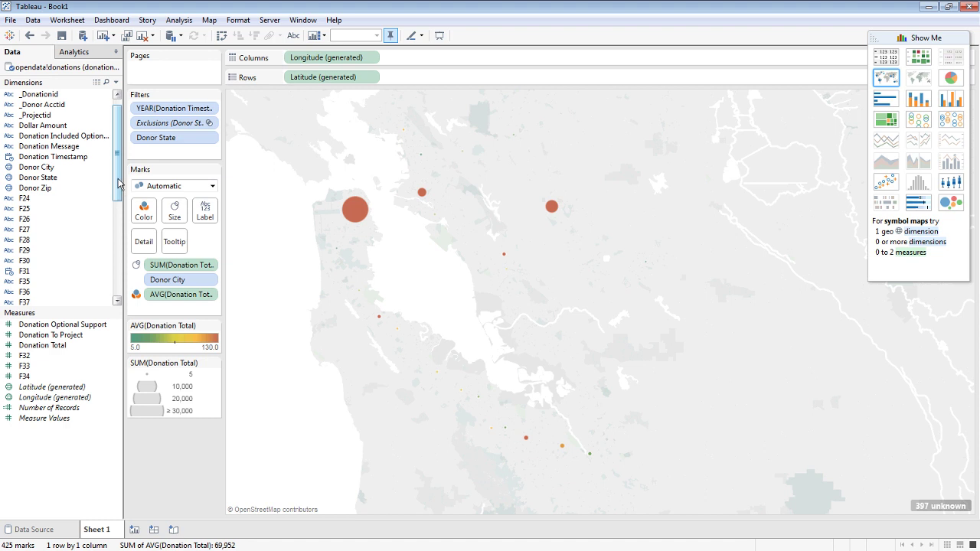
drag(119, 184, 119, 173)
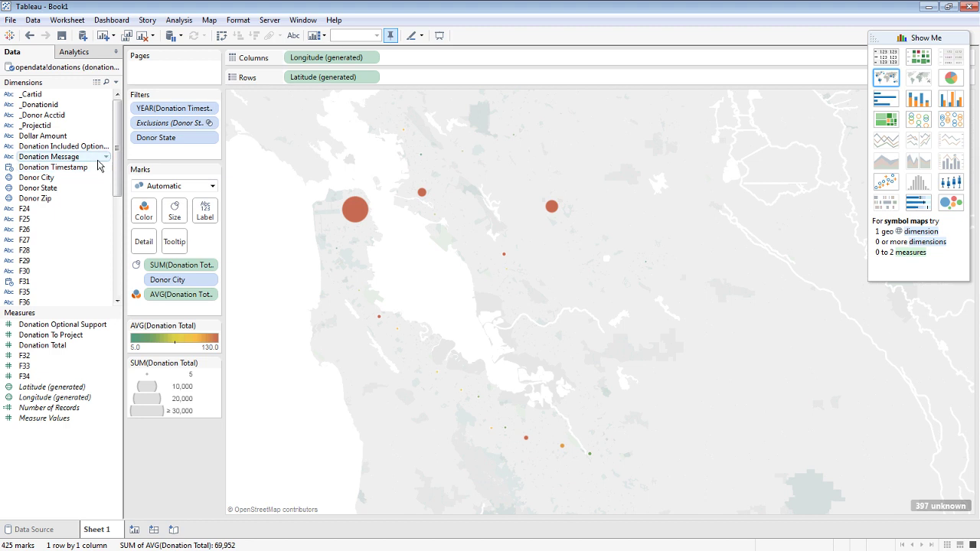
click(107, 169)
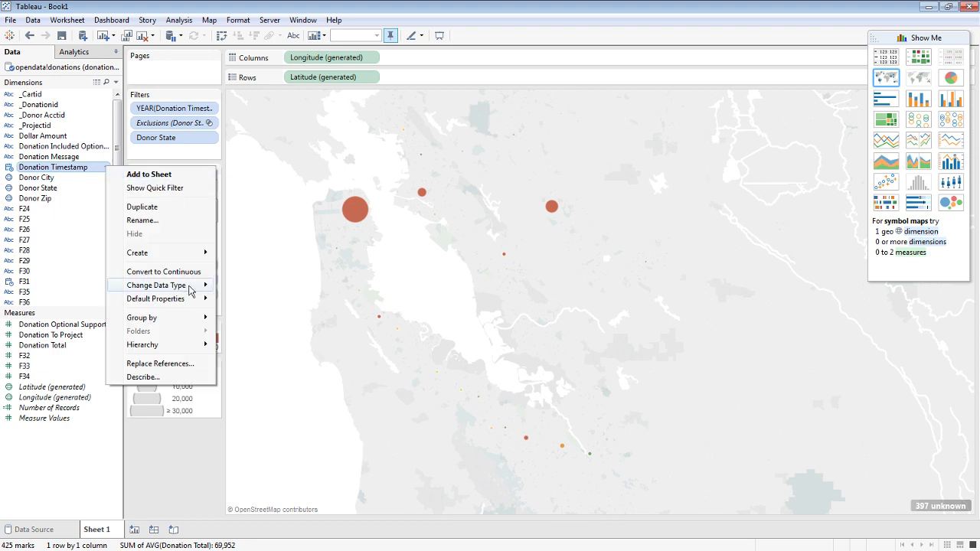
mouse_move(191, 298)
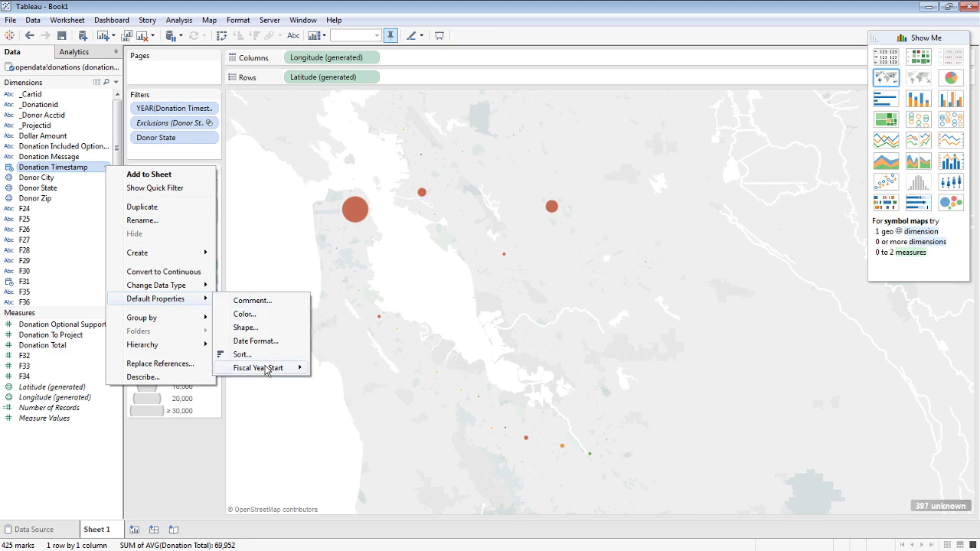
mouse_move(266, 371)
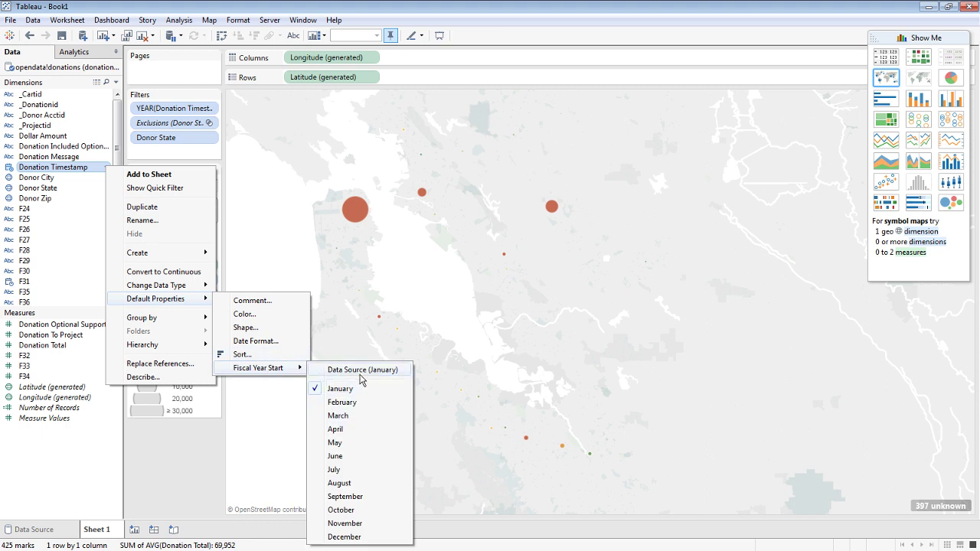
Step: Leave Donation To Project's default aggregation unchanged, zoom the map out one step, and open File
click(54, 340)
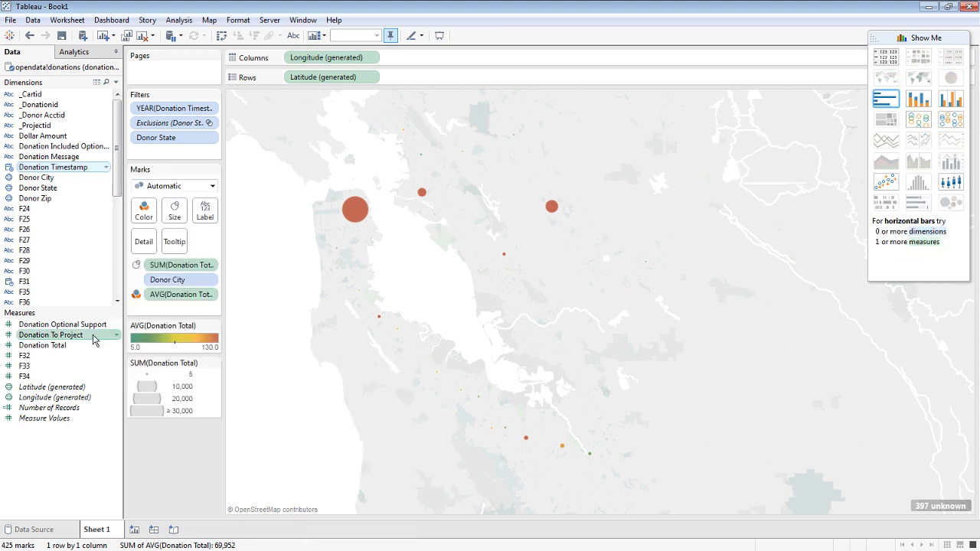
click(116, 335)
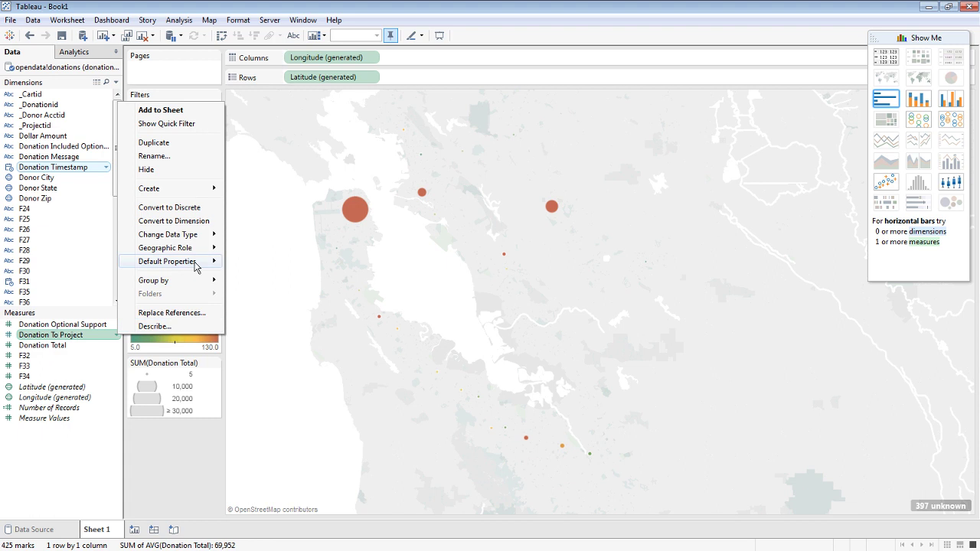
mouse_move(208, 264)
mouse_move(268, 308)
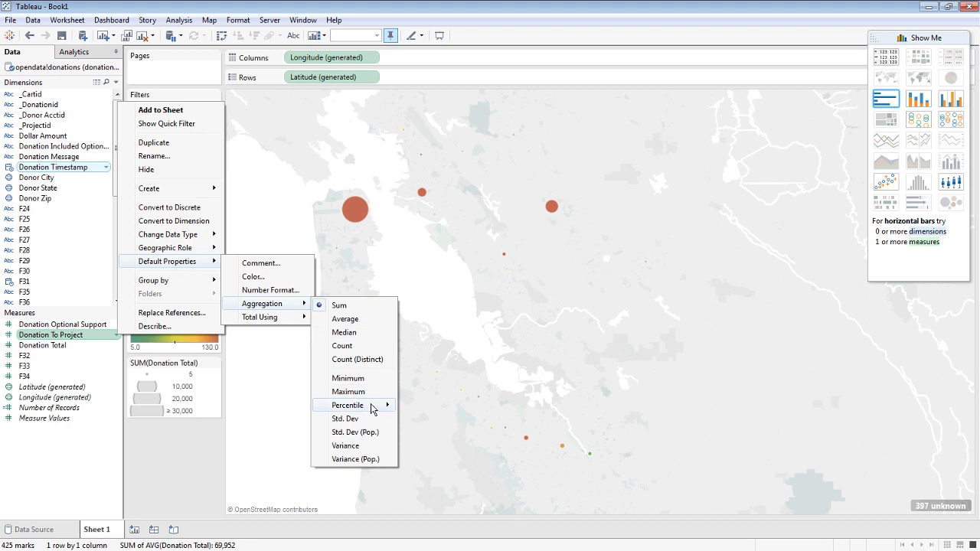
mouse_move(373, 409)
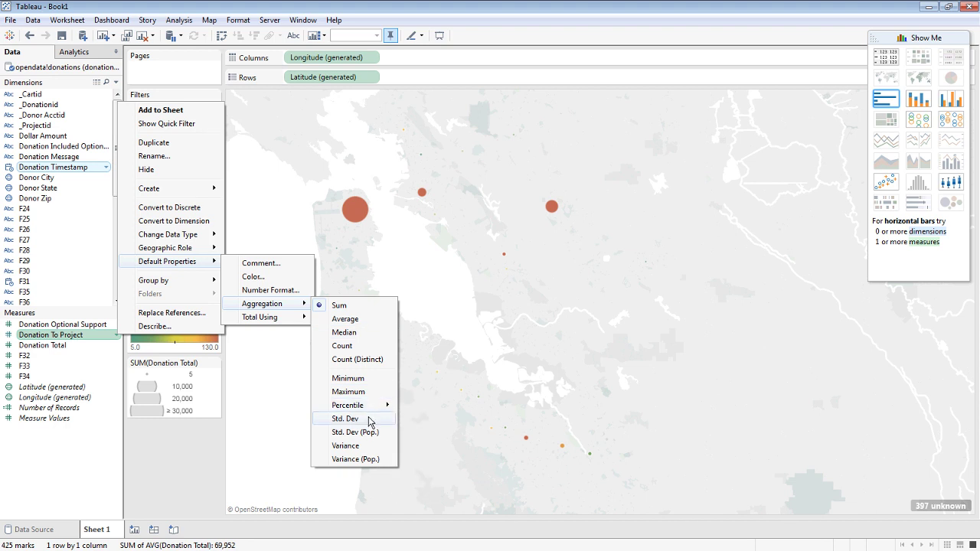
click(289, 390)
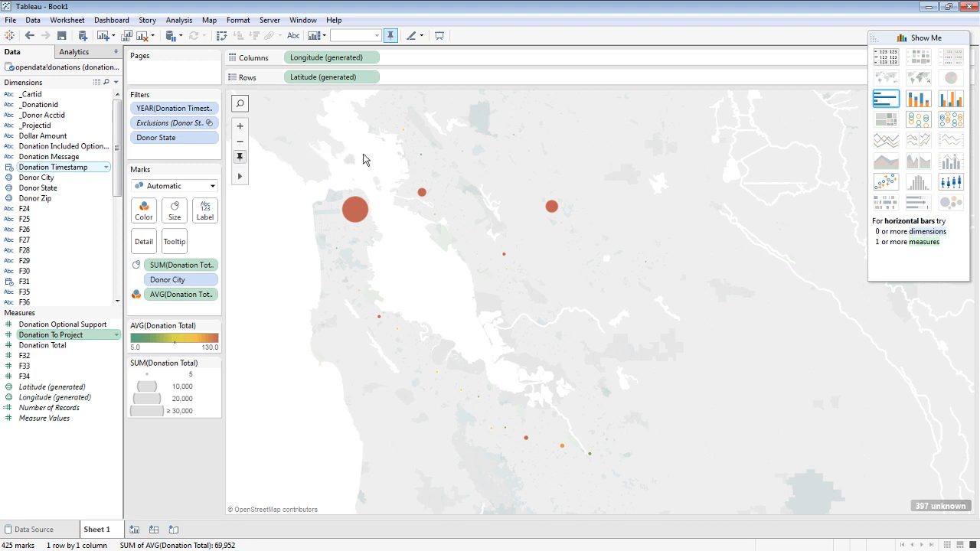
click(240, 146)
click(11, 20)
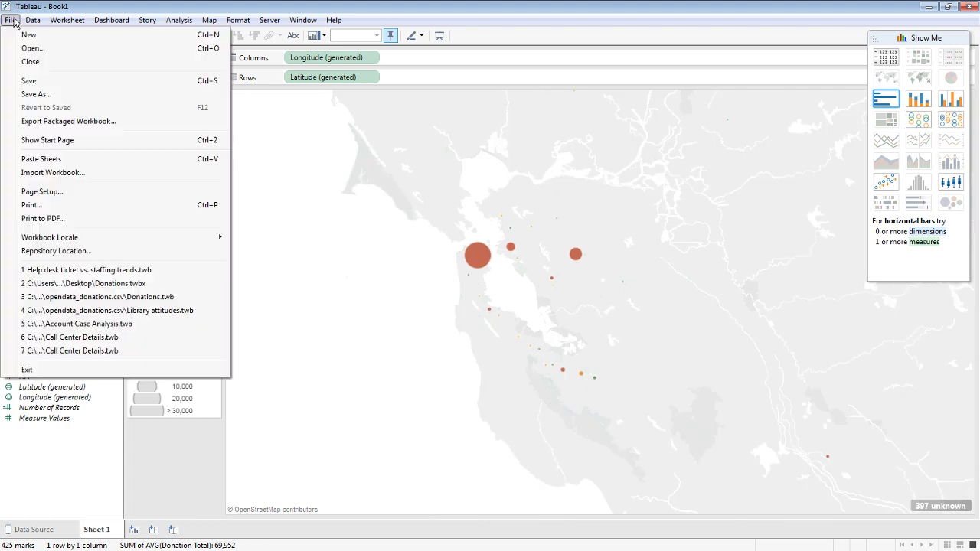
Step: Cancel File > Print to PDF, then browse the Dashboard and Story menus and dismiss them
click(90, 221)
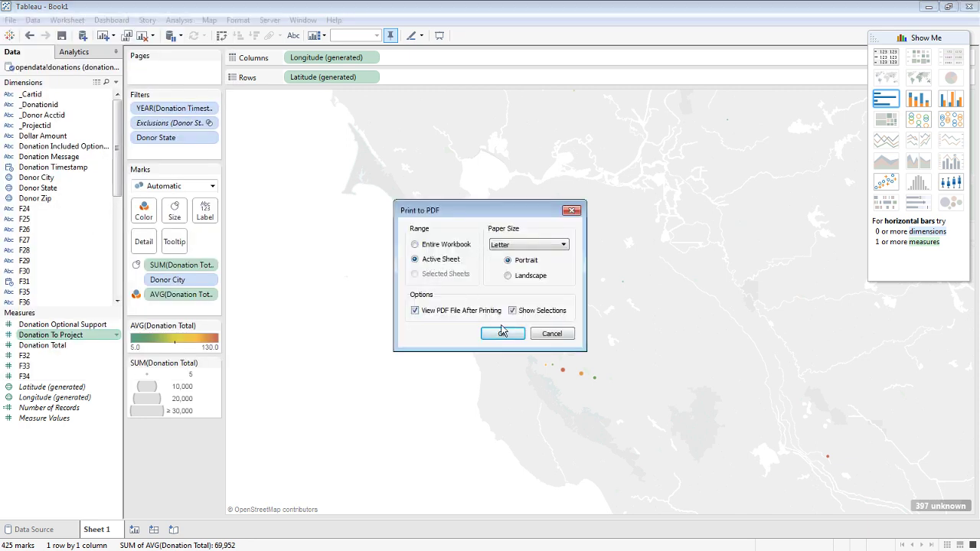
click(562, 335)
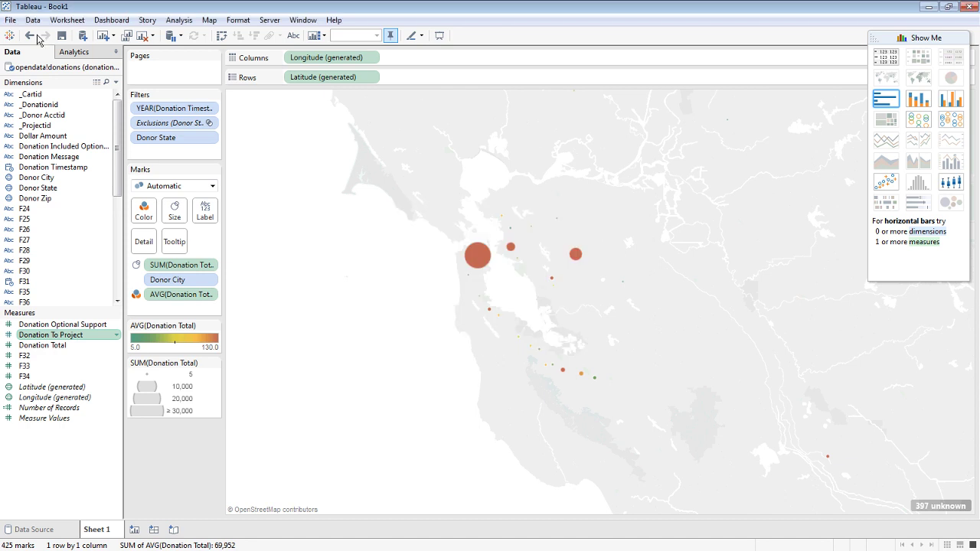
click(11, 20)
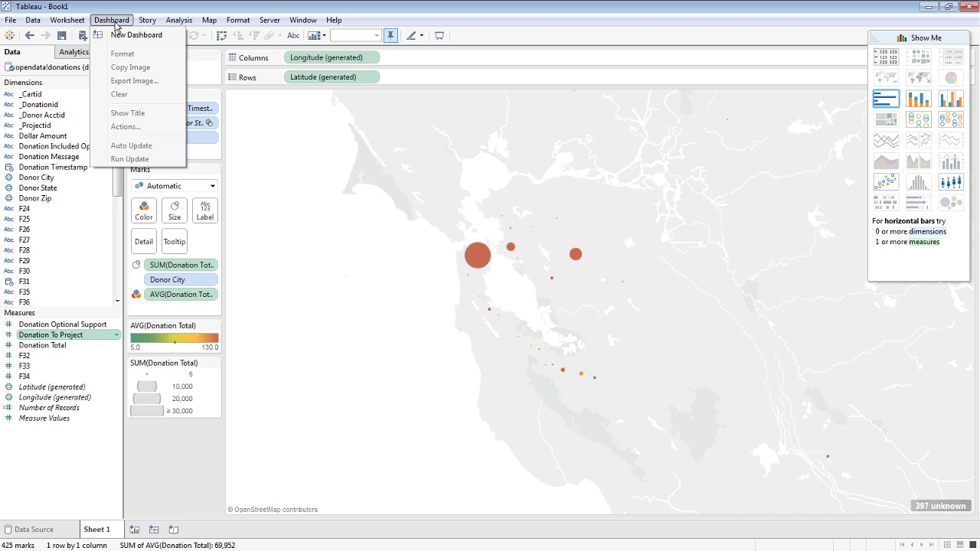
mouse_move(145, 23)
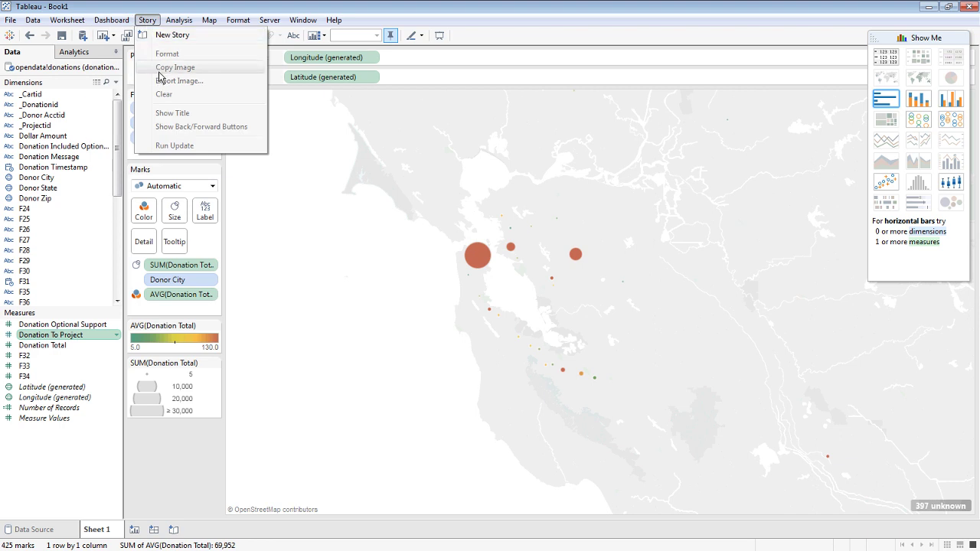
click(343, 144)
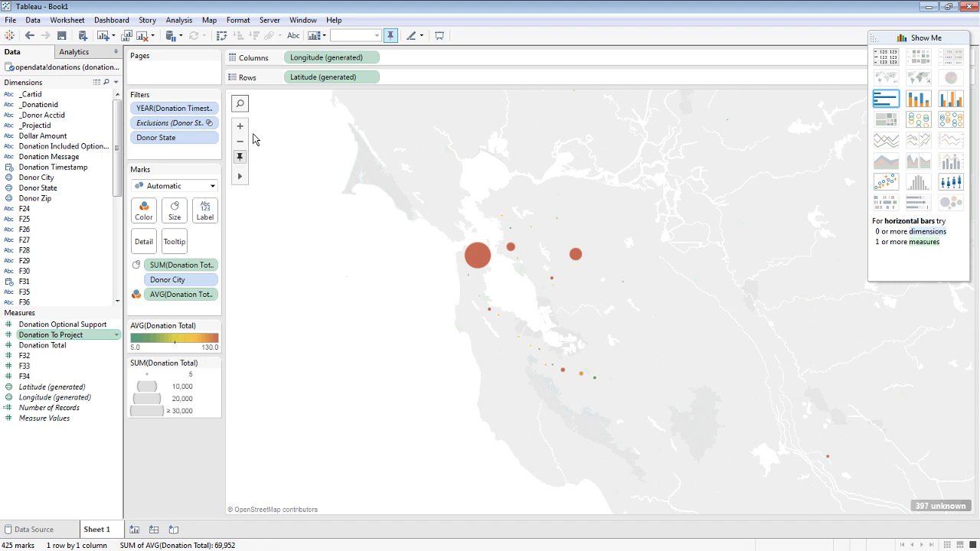
Step: Pan and zoom in seven more levels until a small patch of Bay shoreline fills the view
drag(318, 167, 241, 129)
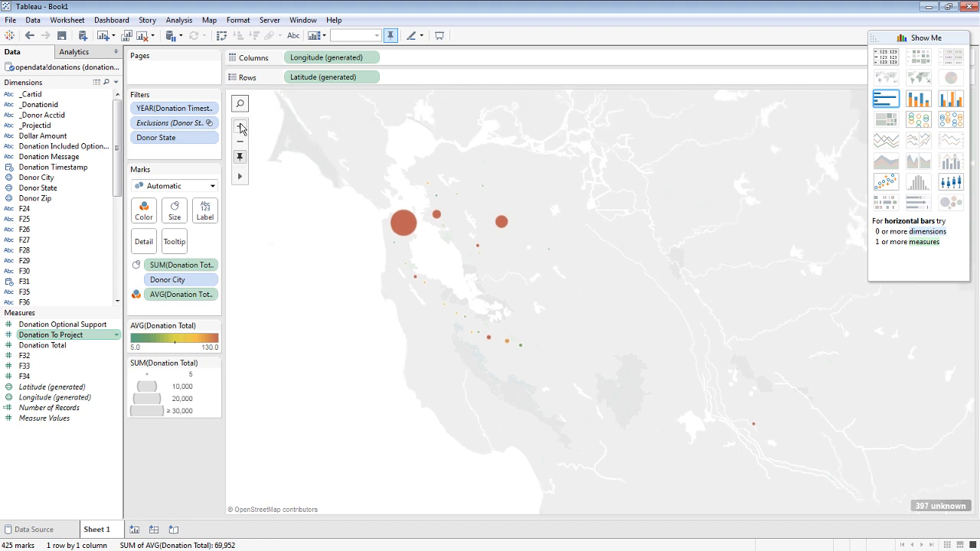
click(240, 127)
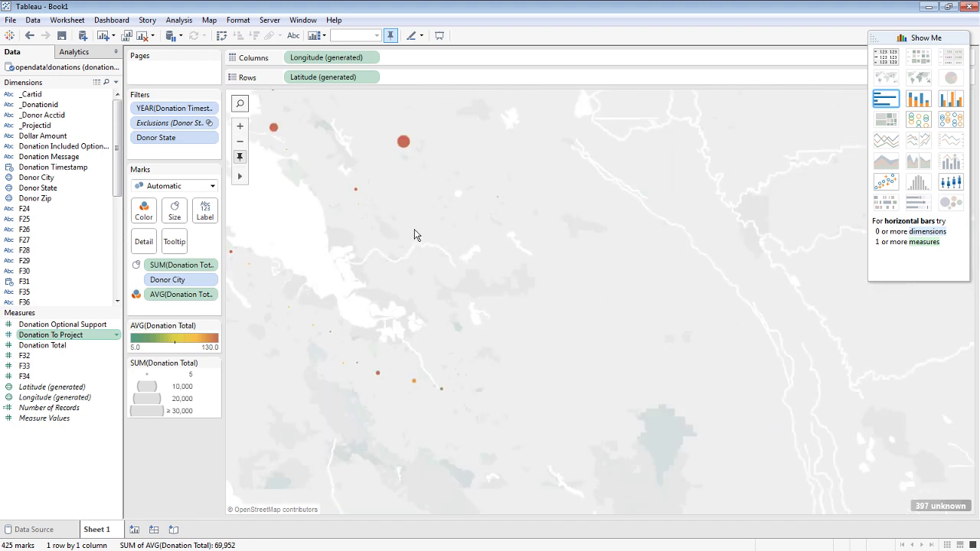
click(241, 128)
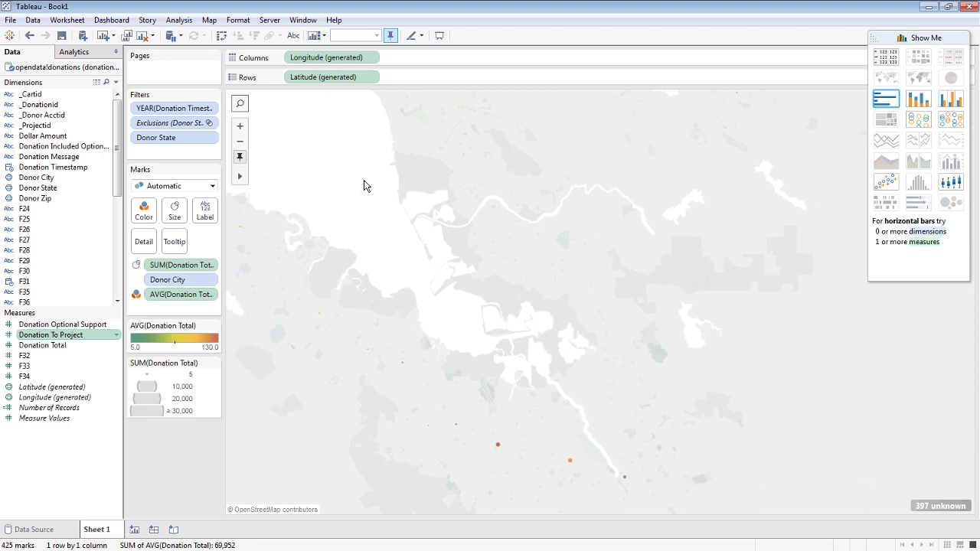
click(240, 127)
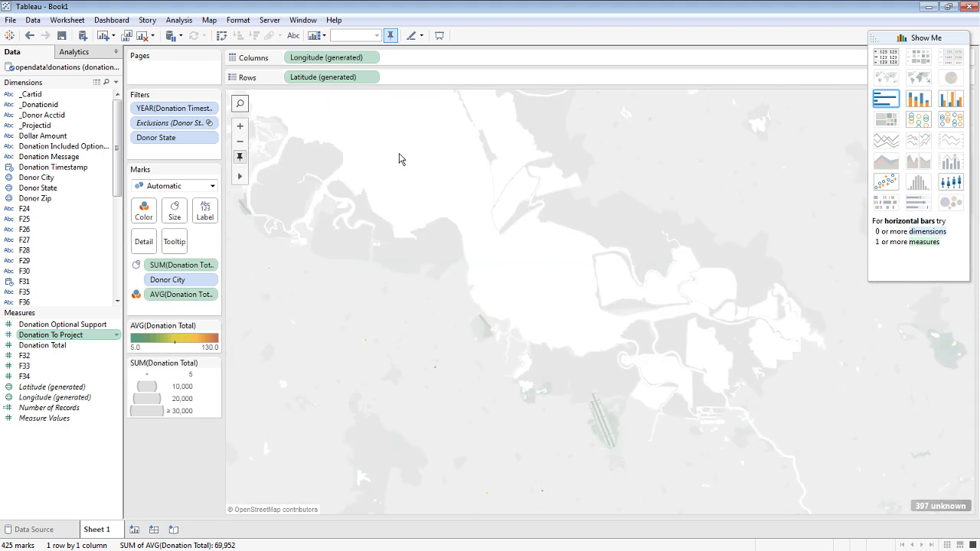
click(244, 130)
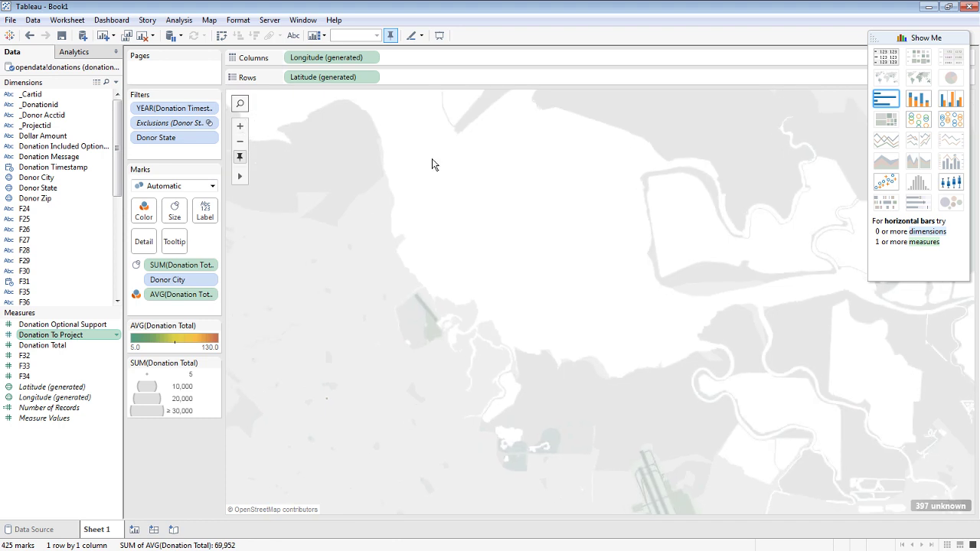
click(239, 128)
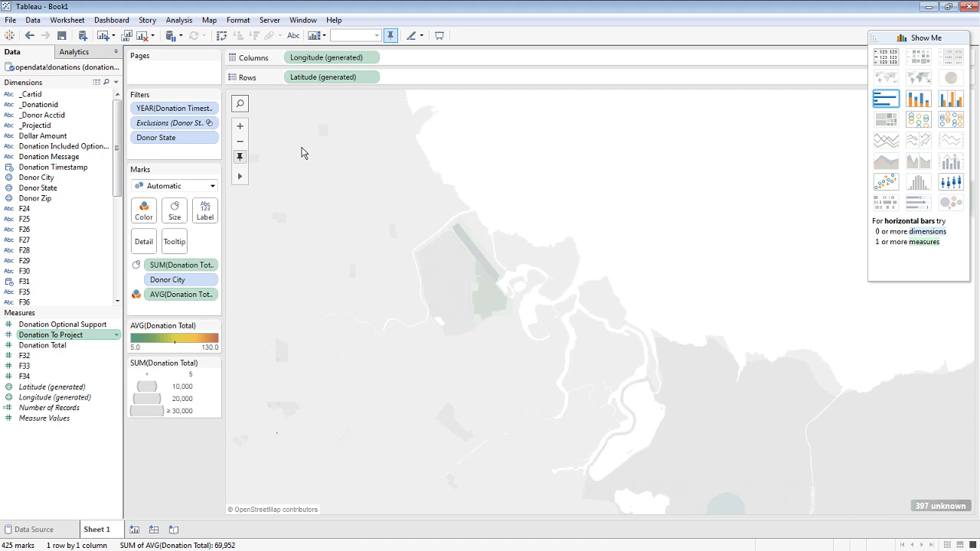
drag(301, 153, 451, 208)
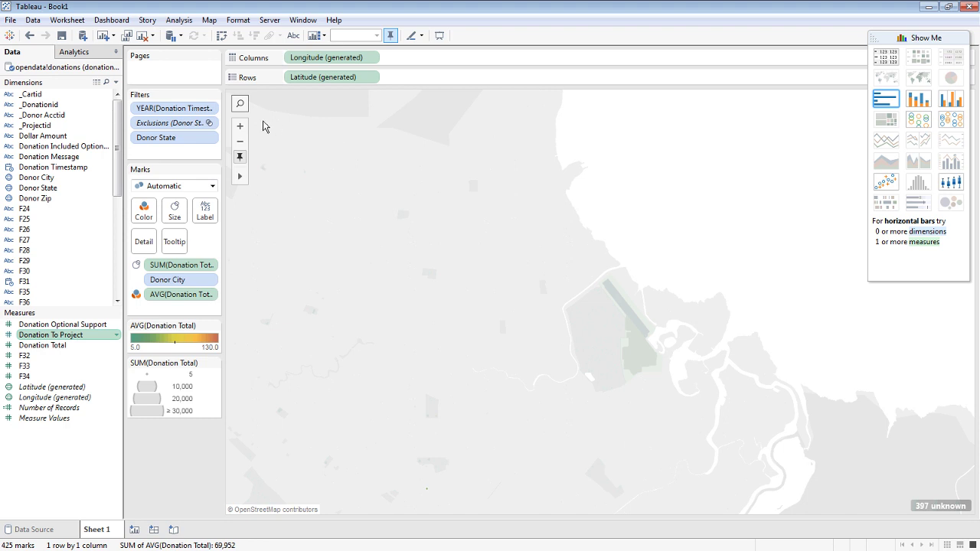
click(239, 127)
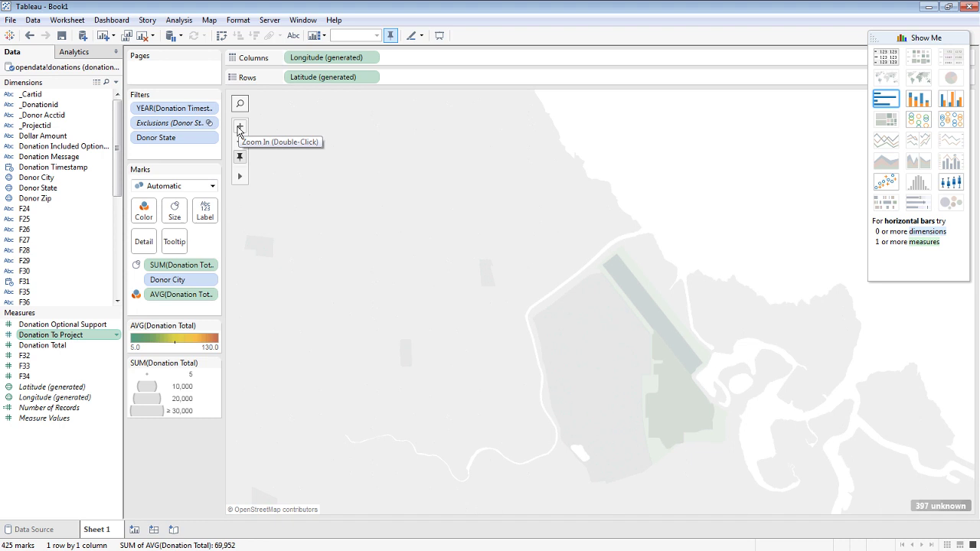
click(239, 130)
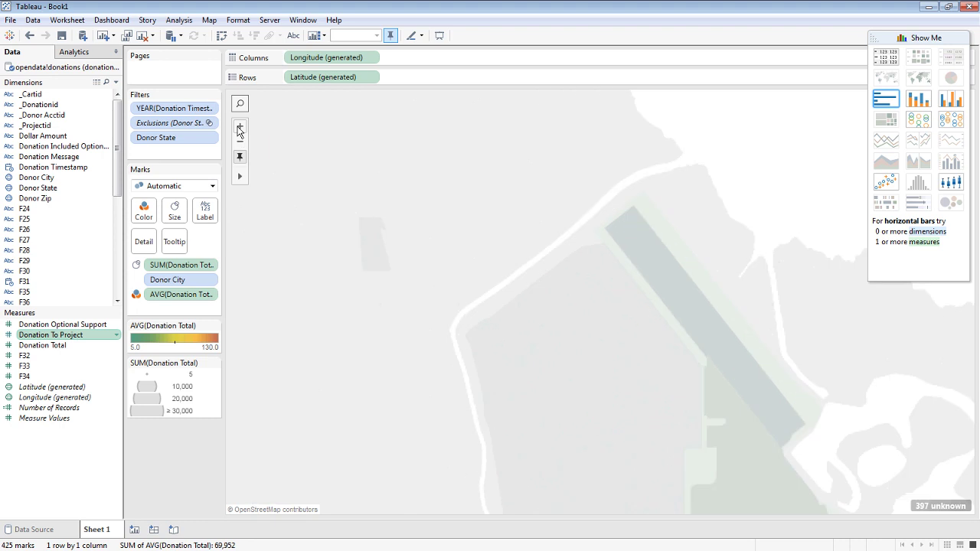